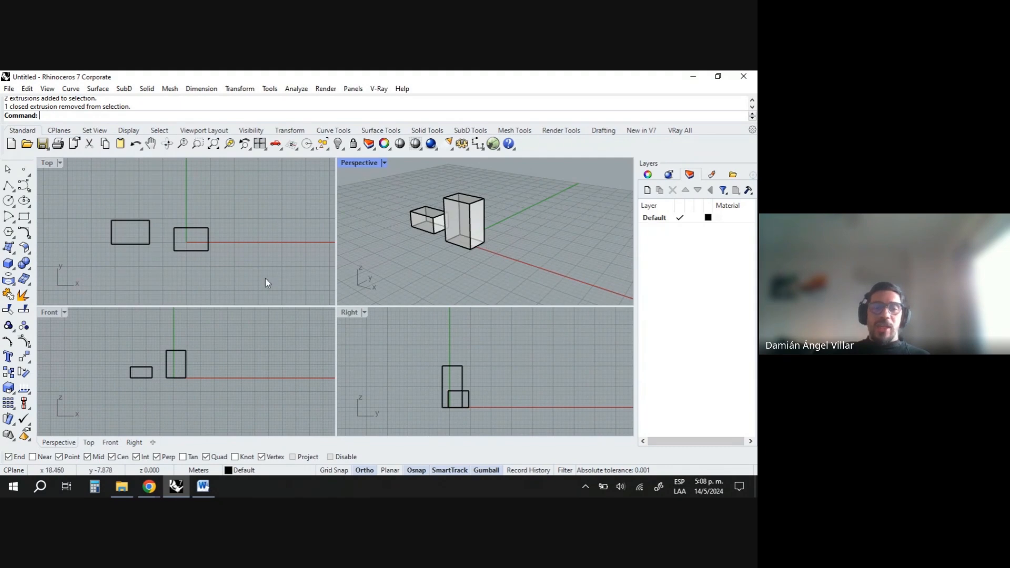
- Select the tall box and use the gumball to move it toward positive X, toward negative Y and upward
click(197, 252)
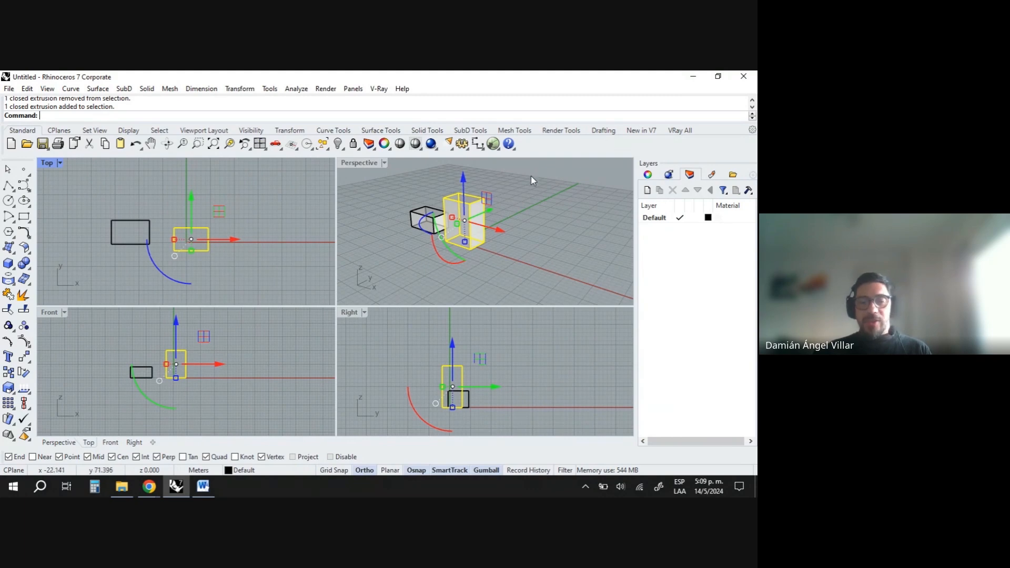
click(490, 168)
click(474, 197)
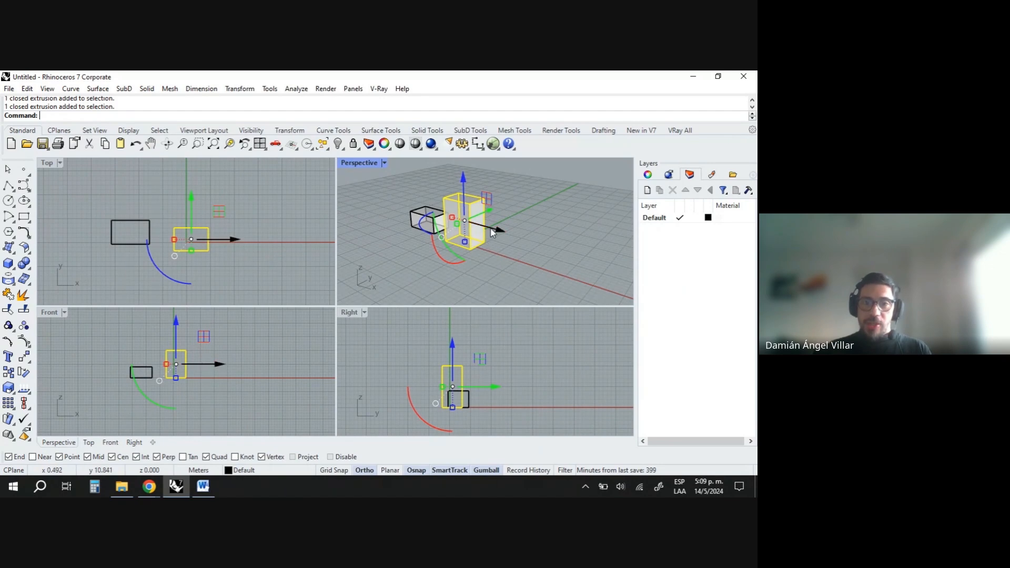
drag(486, 228, 529, 280)
drag(534, 241, 494, 253)
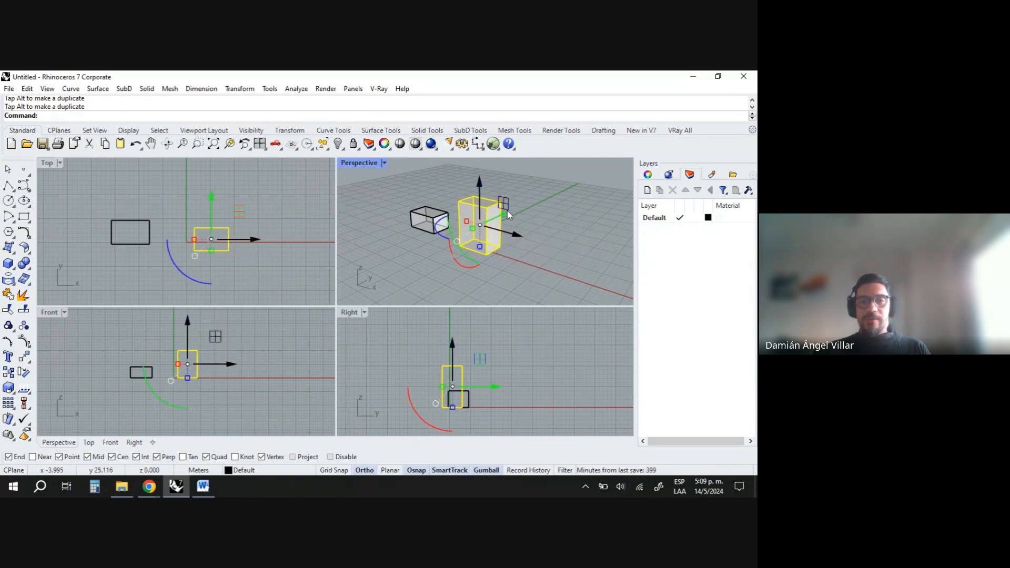
drag(505, 217, 462, 242)
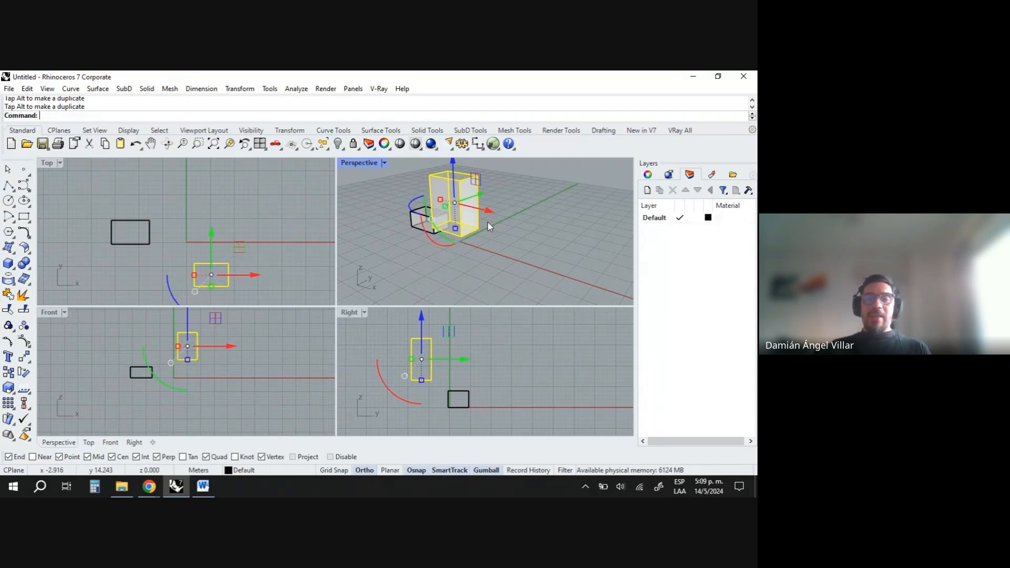
- Move the tall box exactly 6 m along the X axis with the gumball
drag(488, 212, 515, 224)
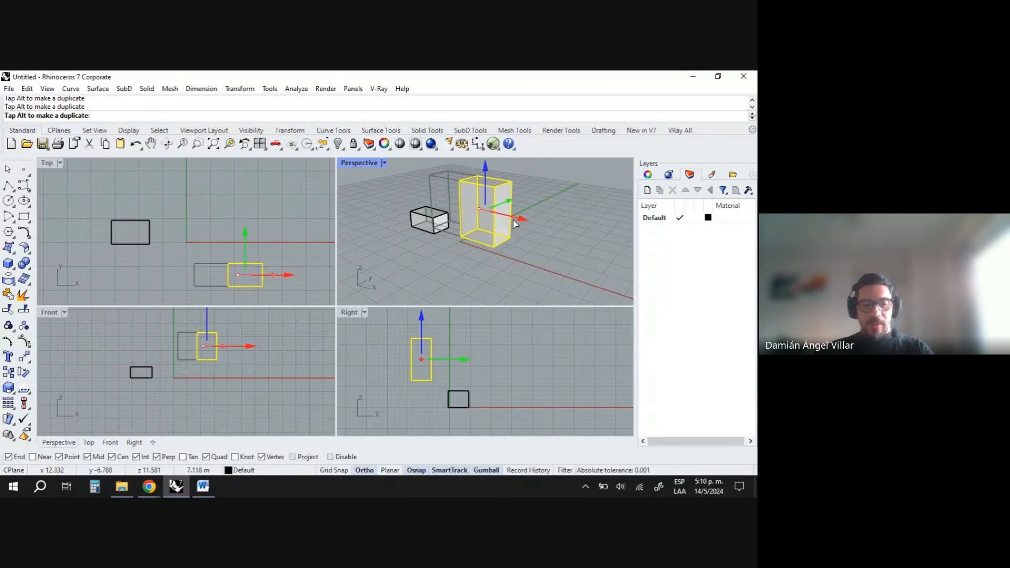
text(6)
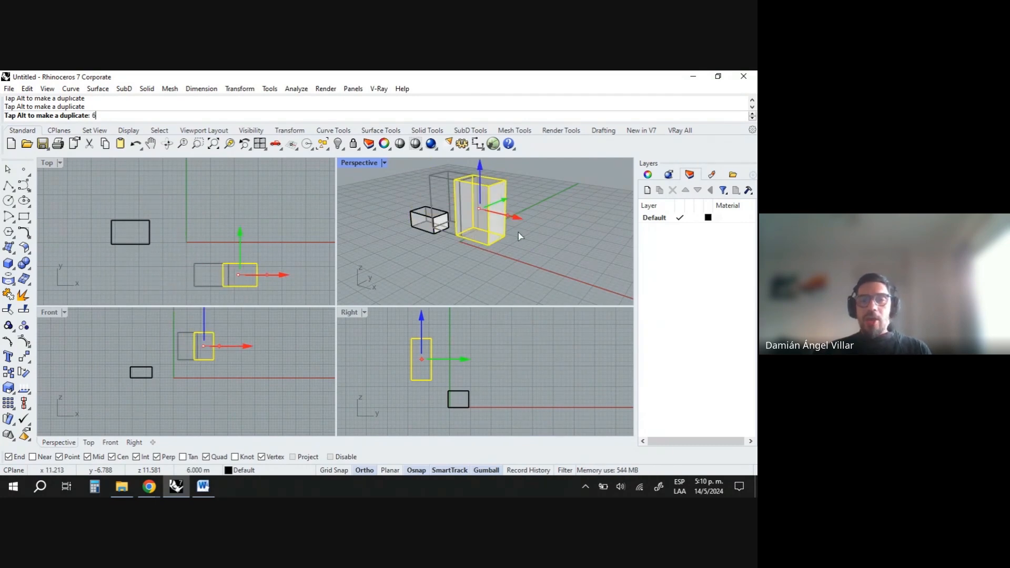
mouse_move(518, 236)
mouse_down()
mouse_move(498, 227)
mouse_move(537, 235)
mouse_move(453, 217)
mouse_move(530, 232)
mouse_move(447, 226)
mouse_move(515, 234)
mouse_move(461, 230)
mouse_move(500, 238)
mouse_move(424, 225)
mouse_move(518, 239)
mouse_up()
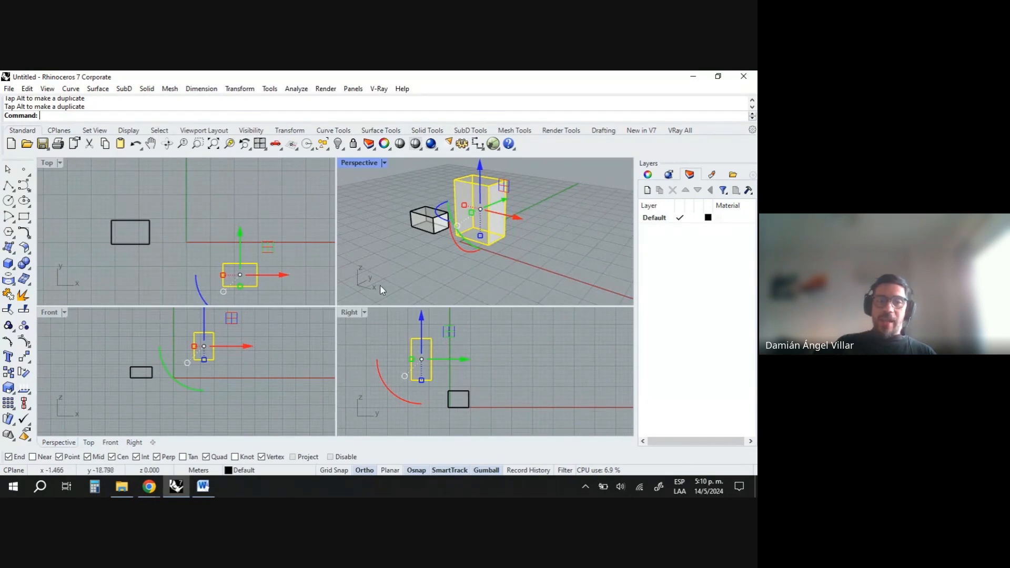
- Reposition the tall box with the gumball's axis and plane handles in the Front, Right, Perspective and Top viewports
drag(206, 328, 205, 366)
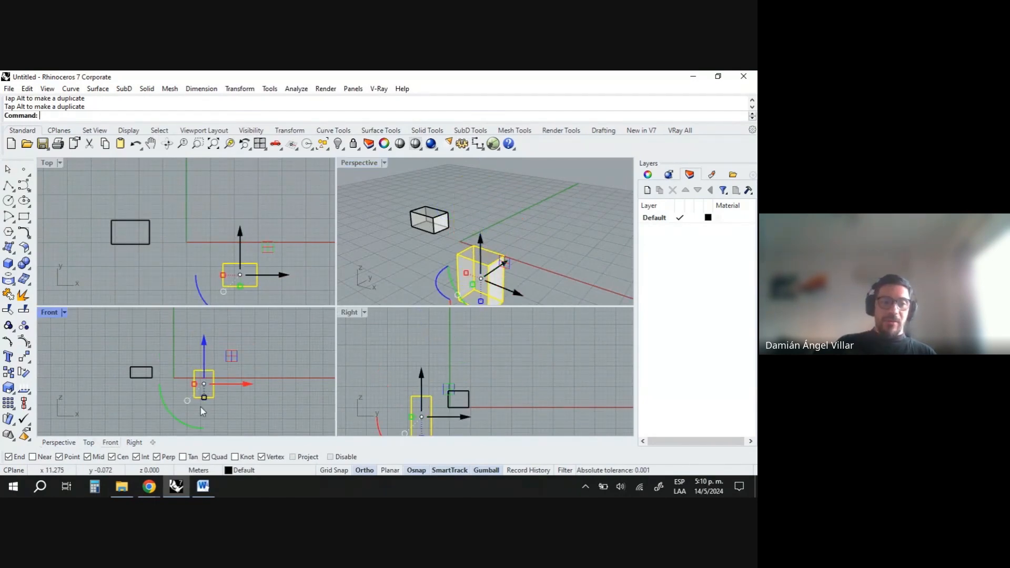
drag(434, 417, 452, 389)
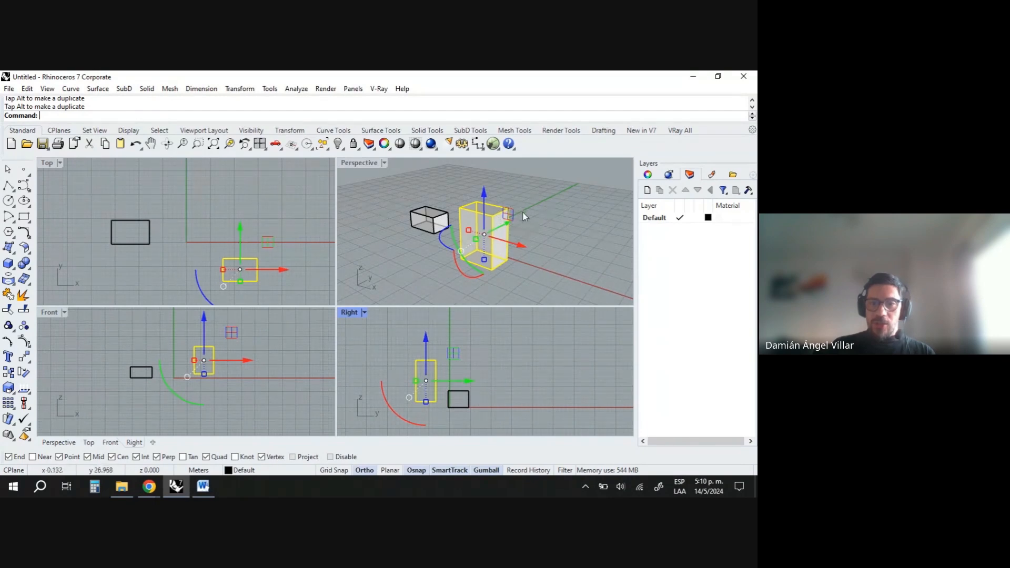
mouse_move(513, 219)
mouse_down()
mouse_move(556, 198)
mouse_move(552, 231)
mouse_move(494, 271)
mouse_move(442, 199)
mouse_move(501, 175)
mouse_move(525, 235)
mouse_move(494, 232)
mouse_move(473, 201)
mouse_move(508, 203)
mouse_move(523, 231)
mouse_move(476, 250)
mouse_move(430, 191)
mouse_move(502, 176)
mouse_move(545, 203)
mouse_move(515, 239)
mouse_move(465, 230)
mouse_move(487, 213)
mouse_move(497, 247)
mouse_move(452, 200)
mouse_move(548, 215)
mouse_move(508, 226)
mouse_move(458, 216)
mouse_move(550, 216)
mouse_move(527, 238)
mouse_move(473, 206)
mouse_move(528, 210)
mouse_move(521, 216)
mouse_up()
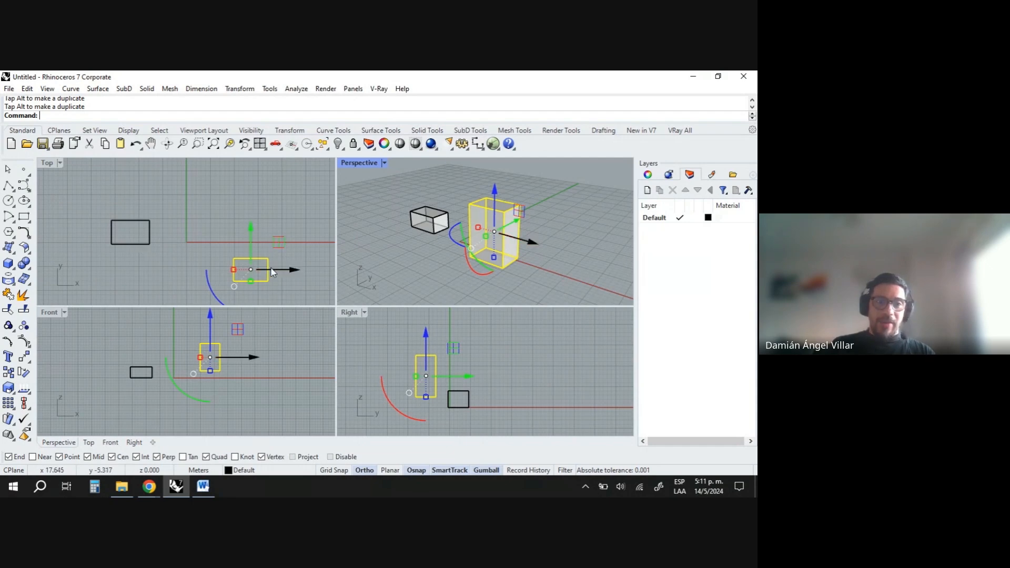
mouse_move(279, 243)
mouse_down()
mouse_move(232, 220)
mouse_move(271, 255)
mouse_move(324, 241)
mouse_move(315, 213)
mouse_move(244, 237)
mouse_move(255, 244)
mouse_move(237, 231)
mouse_move(284, 226)
mouse_move(235, 232)
mouse_move(278, 256)
mouse_move(243, 207)
mouse_move(259, 244)
mouse_move(282, 248)
mouse_move(271, 223)
mouse_move(253, 238)
mouse_move(293, 255)
mouse_move(297, 245)
mouse_move(258, 235)
mouse_move(294, 244)
mouse_move(295, 212)
mouse_move(267, 230)
mouse_up()
drag(246, 234, 268, 235)
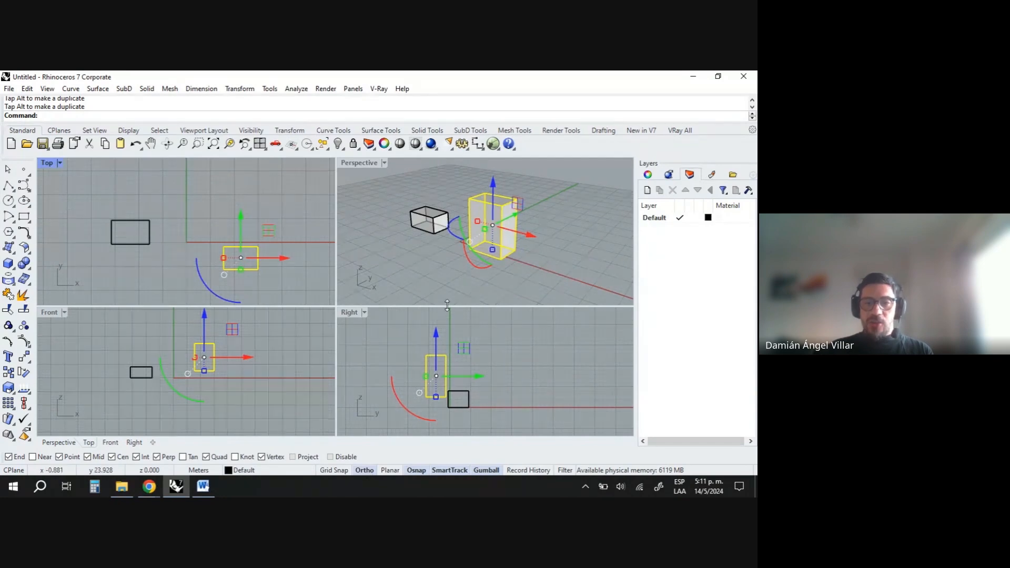
- Try rotating the tall box with the gumball arcs while Ortho is on
drag(465, 259, 494, 276)
drag(549, 242, 526, 260)
drag(412, 271, 539, 204)
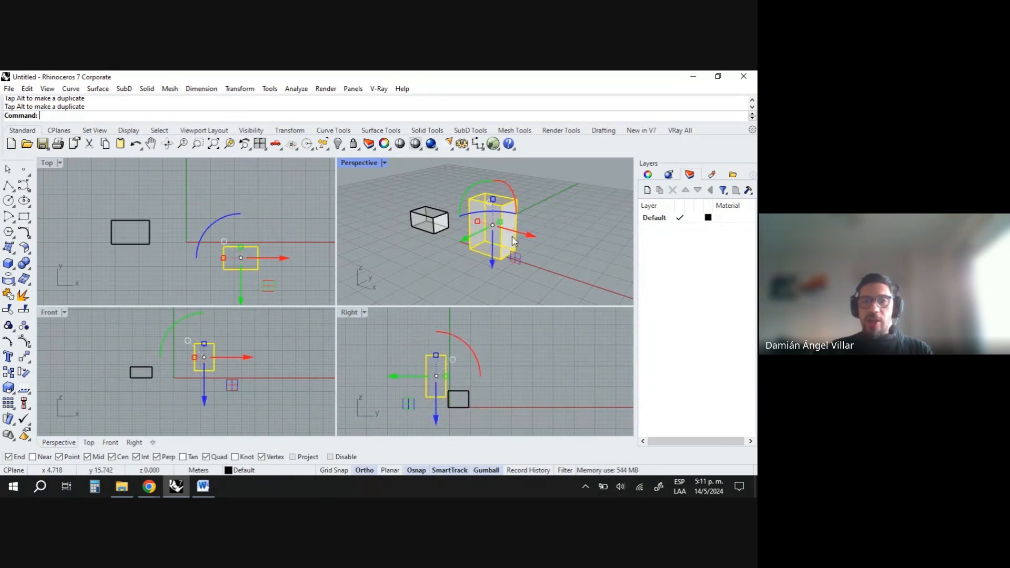
- Turn off Ortho, and try a 30-degree gumball rotation of the tall box before undoing the rotation
click(365, 470)
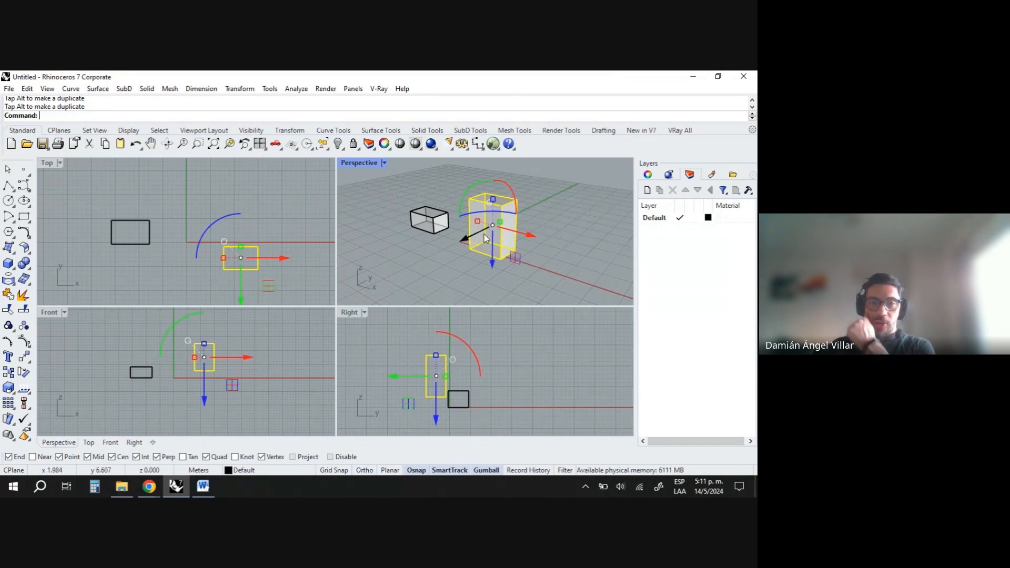
drag(508, 181, 548, 195)
text(30)
key(Return)
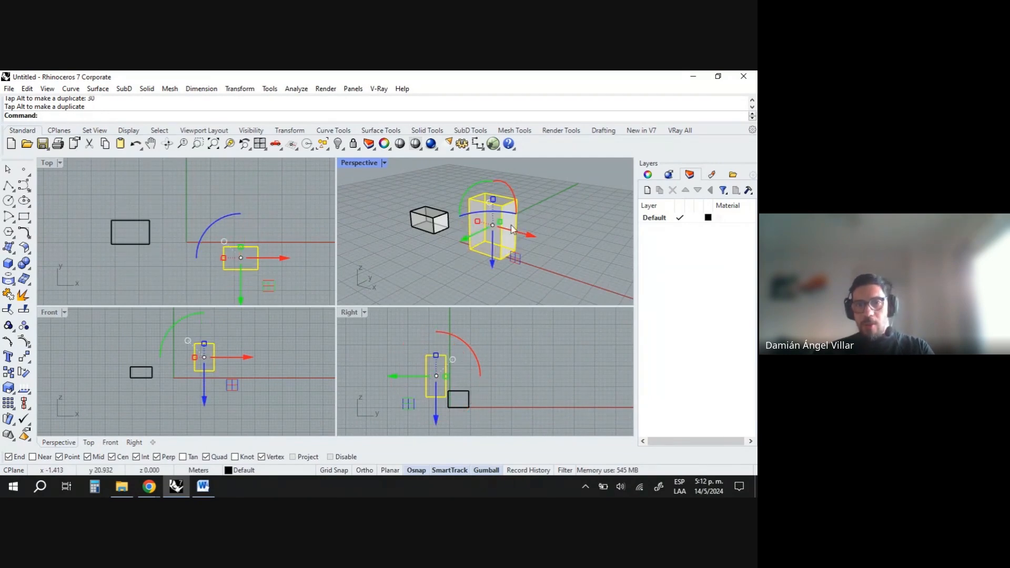
click(571, 260)
key(ctrl+z)
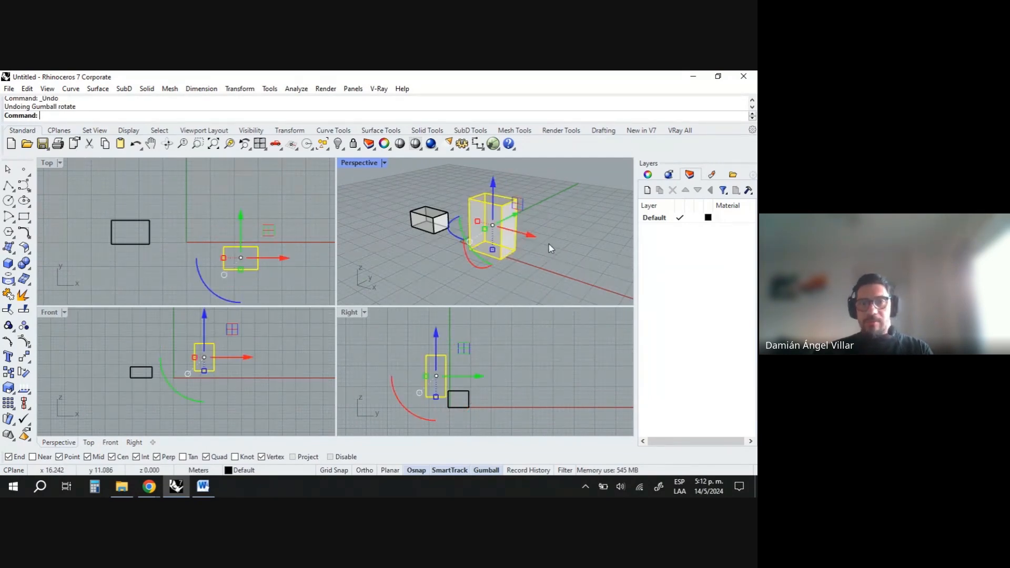
- Rotate the tall box freely about its vertical axis and enlarge it uniformly in 3D with the gumball
drag(459, 234, 450, 279)
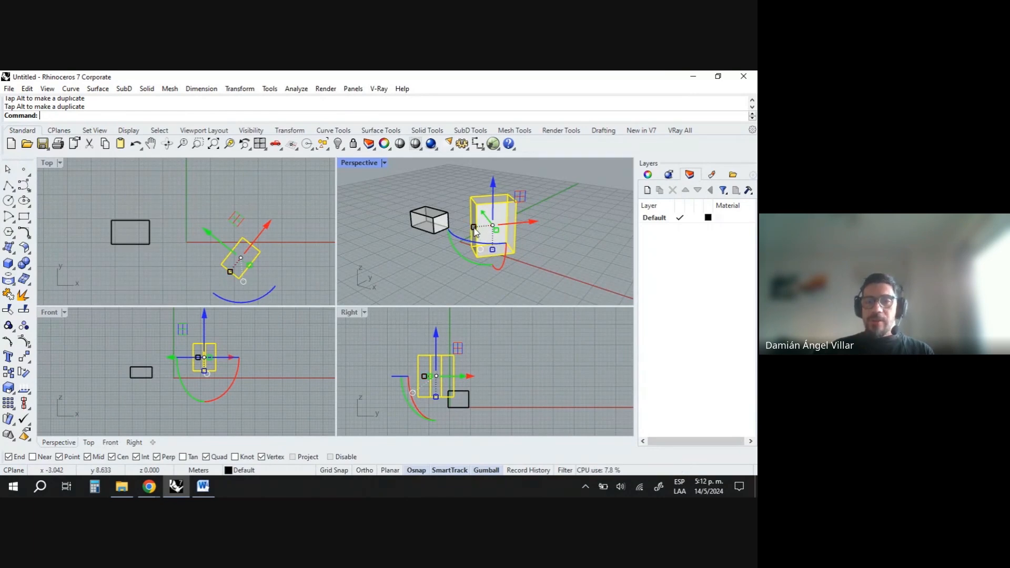
drag(473, 230, 495, 264)
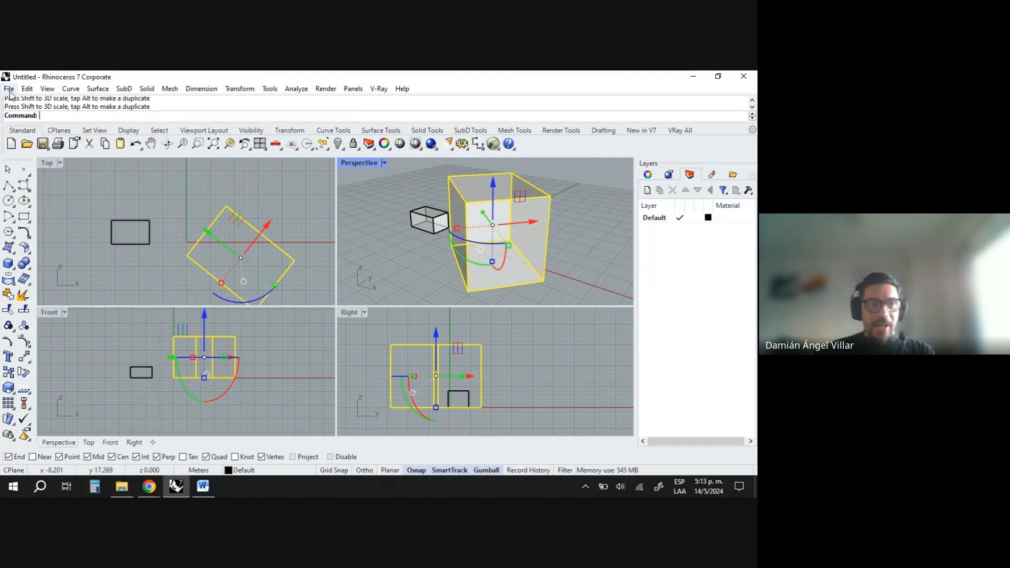
drag(458, 231, 470, 254)
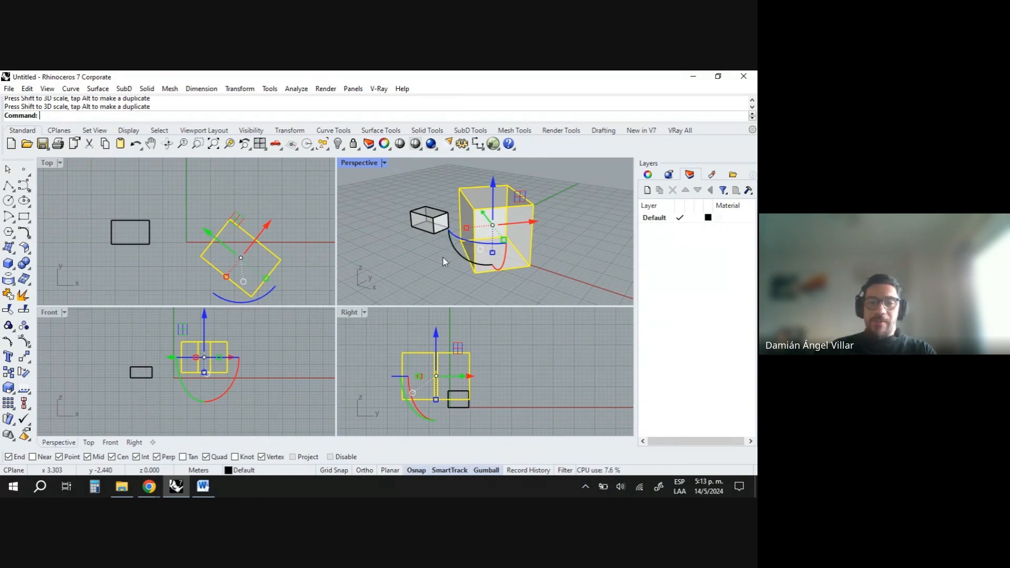
key(Escape)
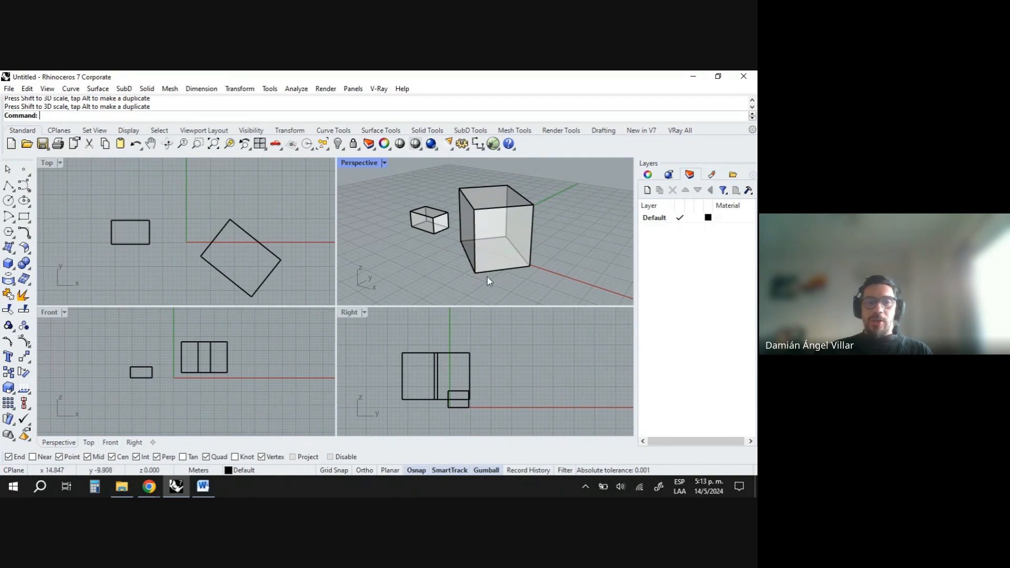
- Select the enlarged box and duplicate it along the X axis with the gumball
click(476, 256)
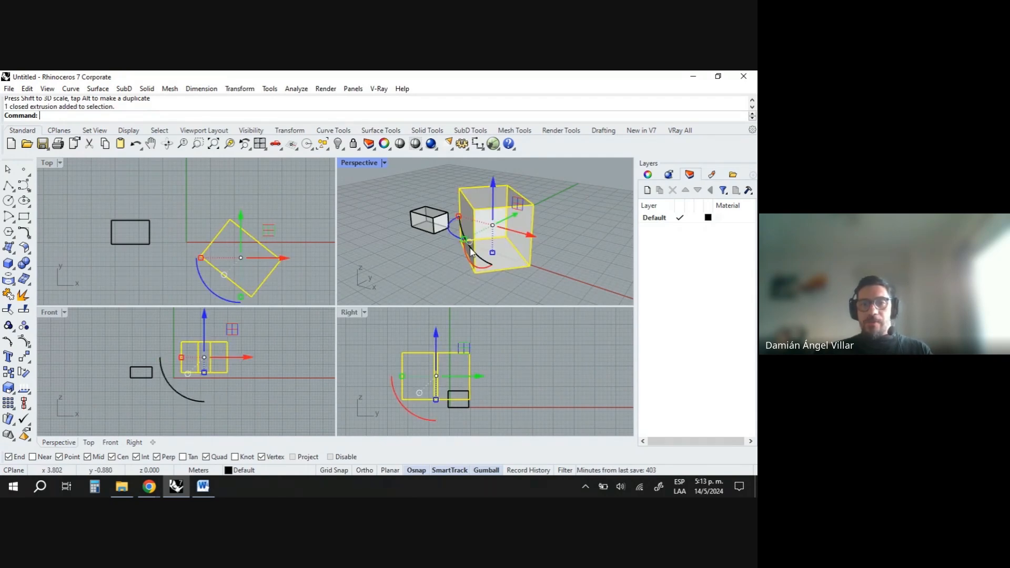
right_drag(493, 253, 506, 254)
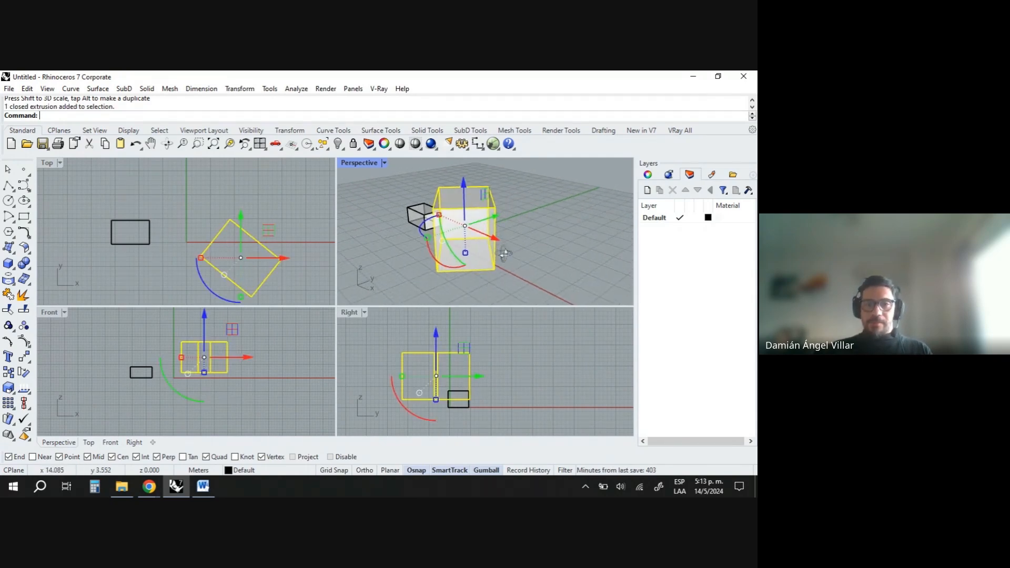
scroll(477, 258, down, 5)
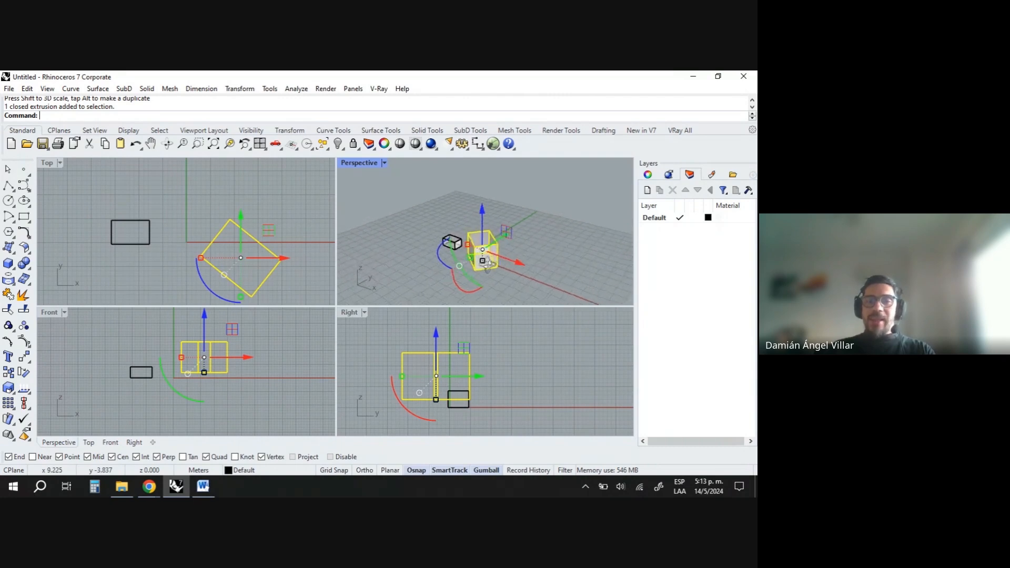
scroll(487, 265, up, 4)
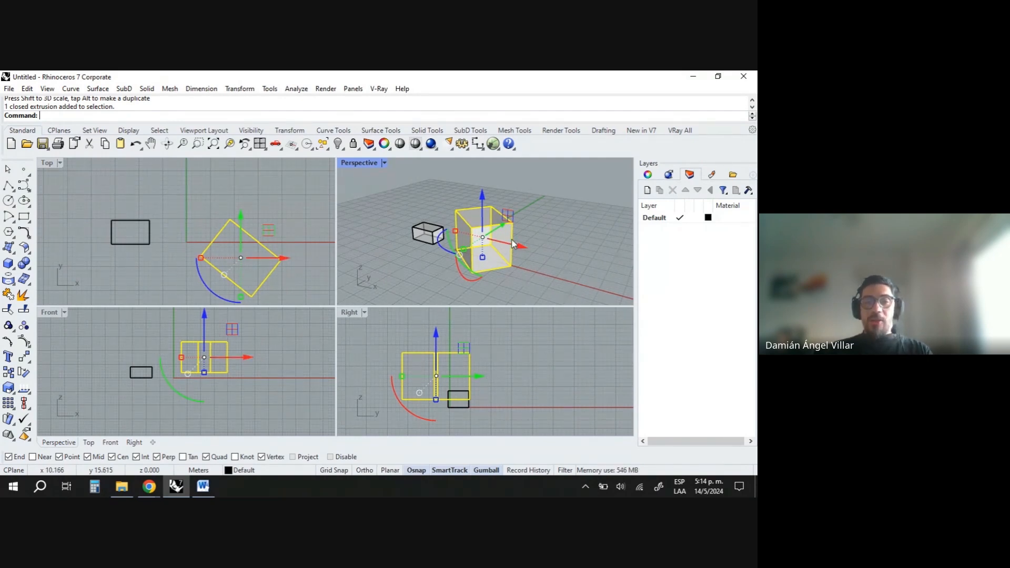
drag(513, 243, 590, 272)
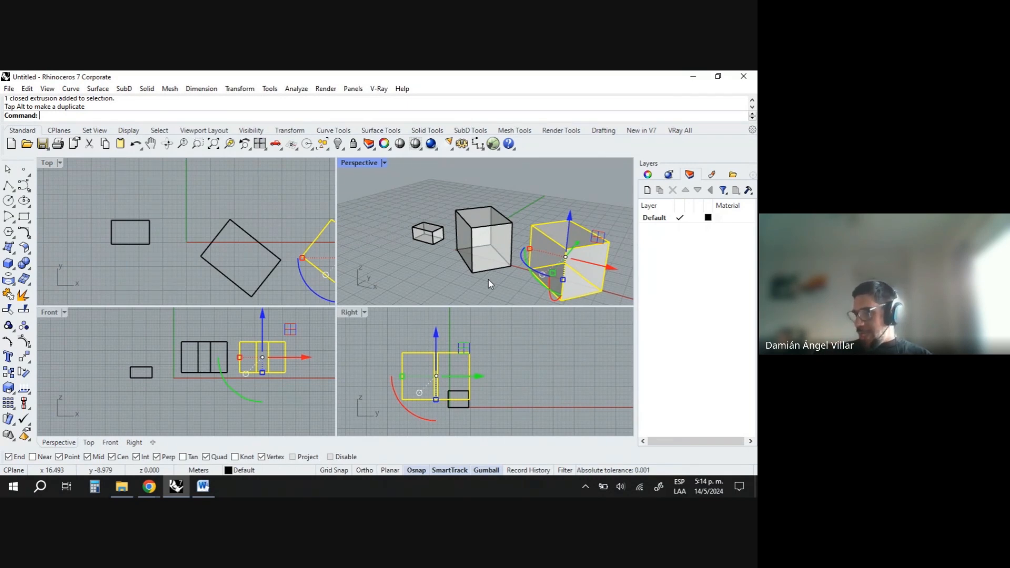
- Align the gumball of the duplicated box to the object and reselect the box to examine the handle directions
right_drag(551, 268, 534, 258)
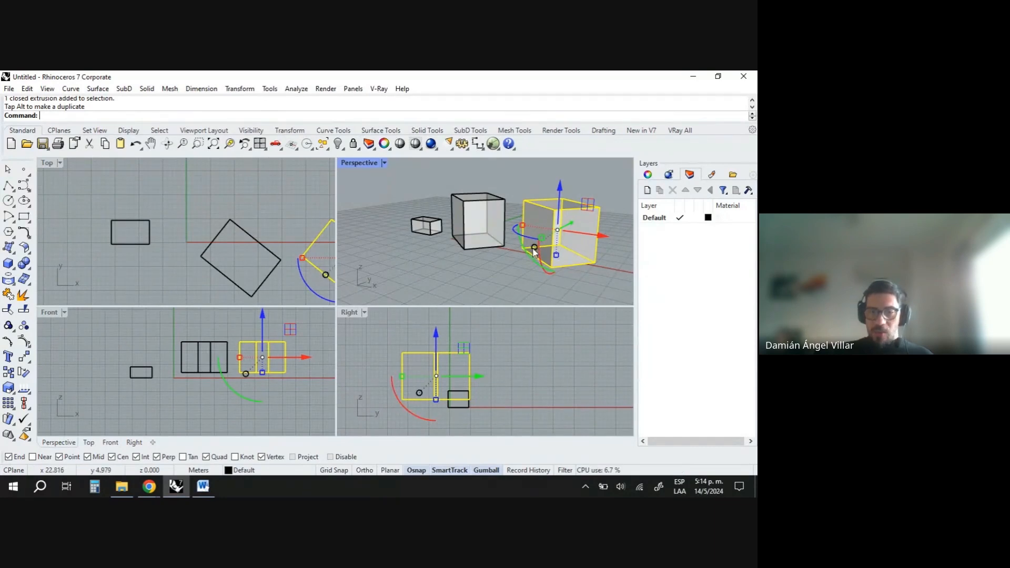
click(536, 250)
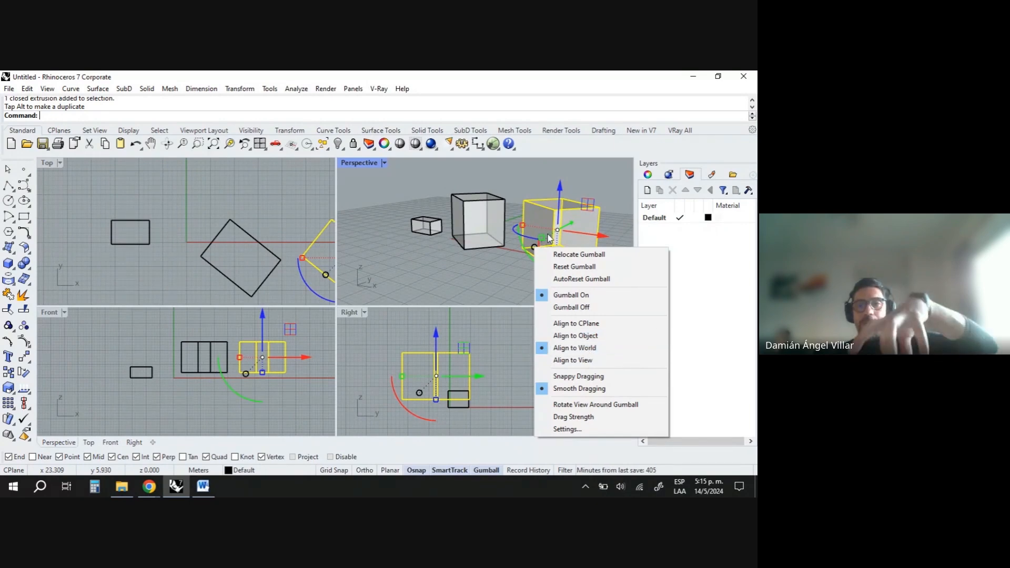
click(590, 339)
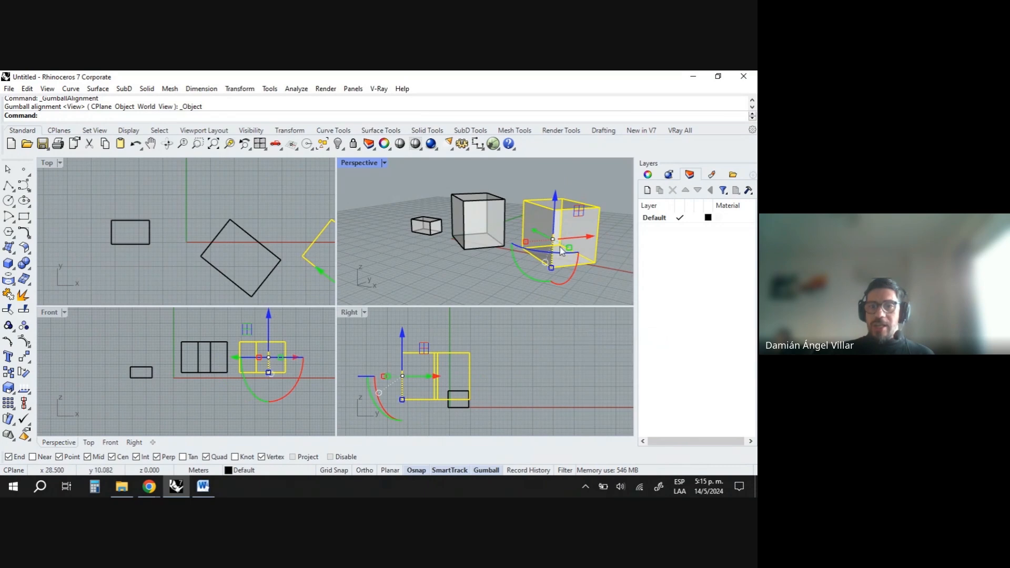
right_drag(568, 246, 531, 250)
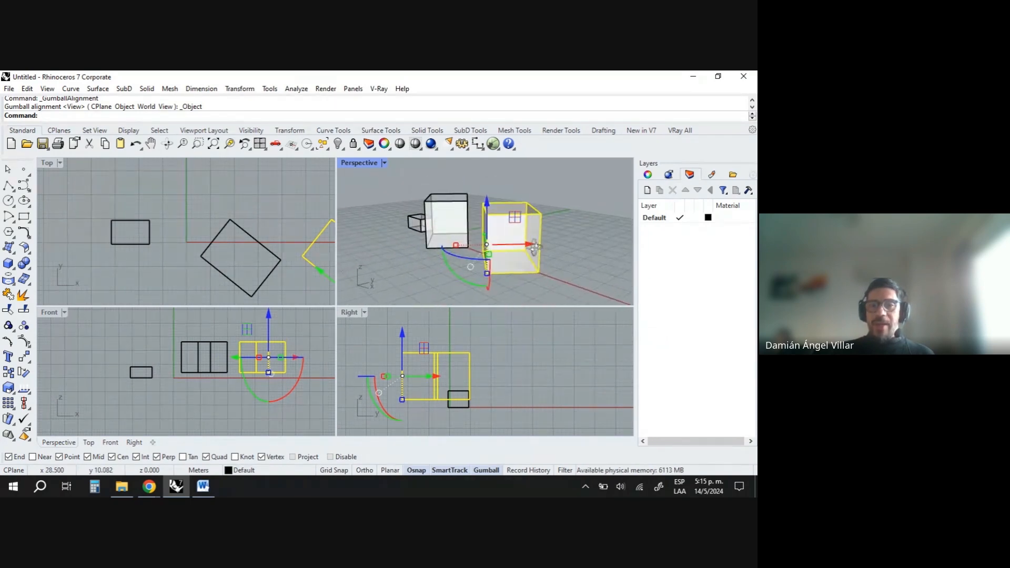
click(479, 351)
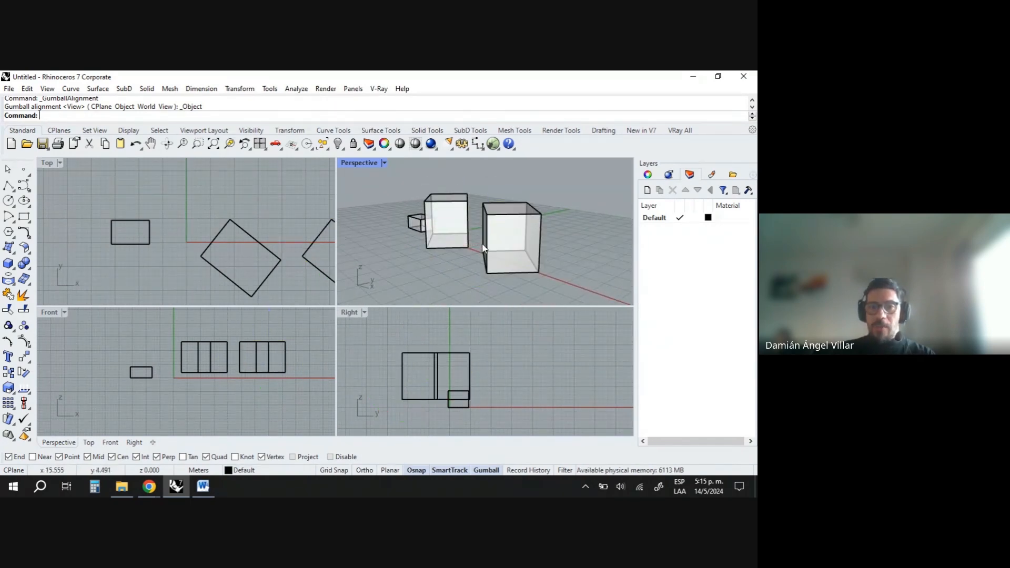
click(484, 256)
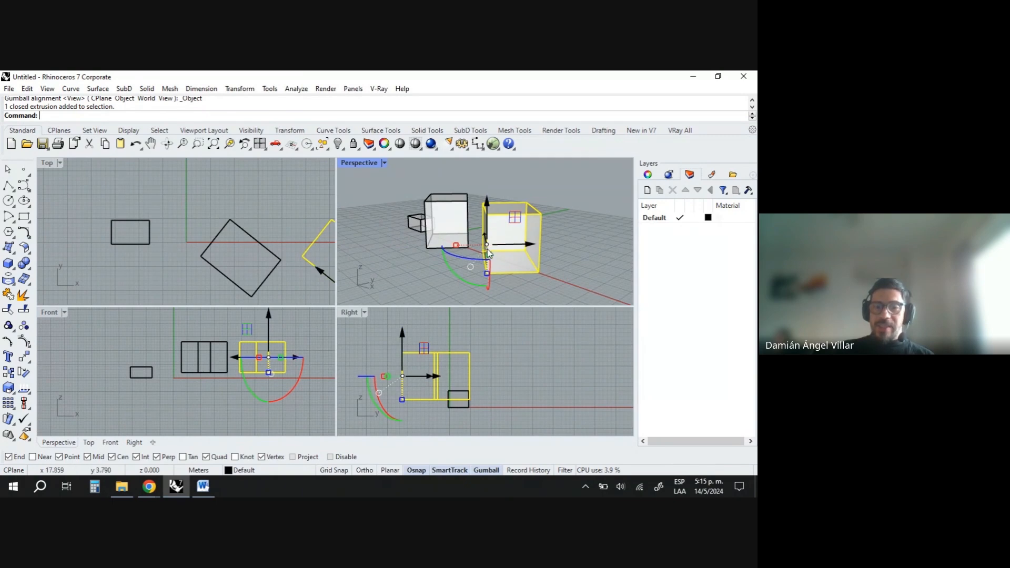
right_drag(488, 258, 528, 298)
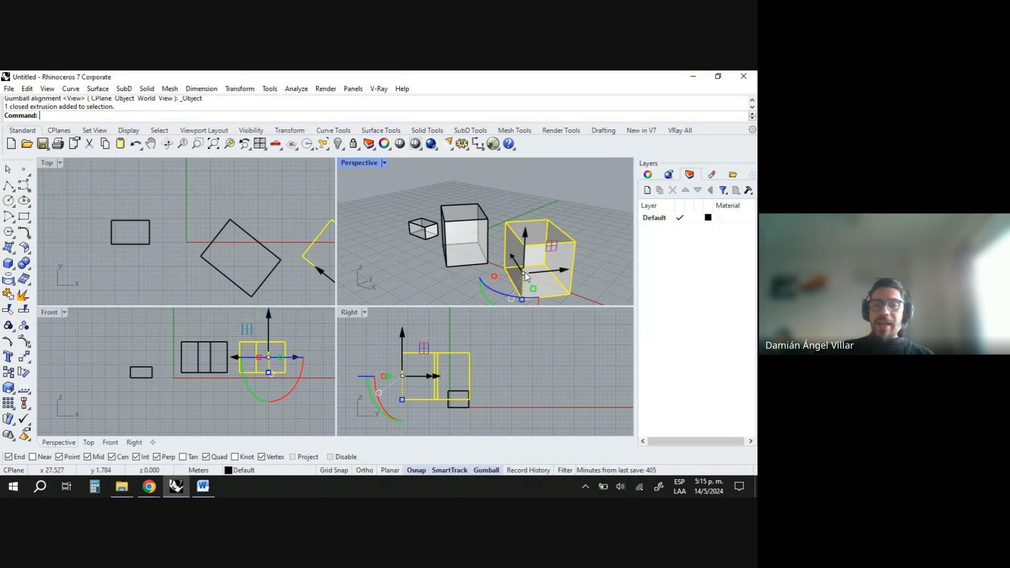
- Set the gumball alignment of the duplicated box back to World
click(510, 300)
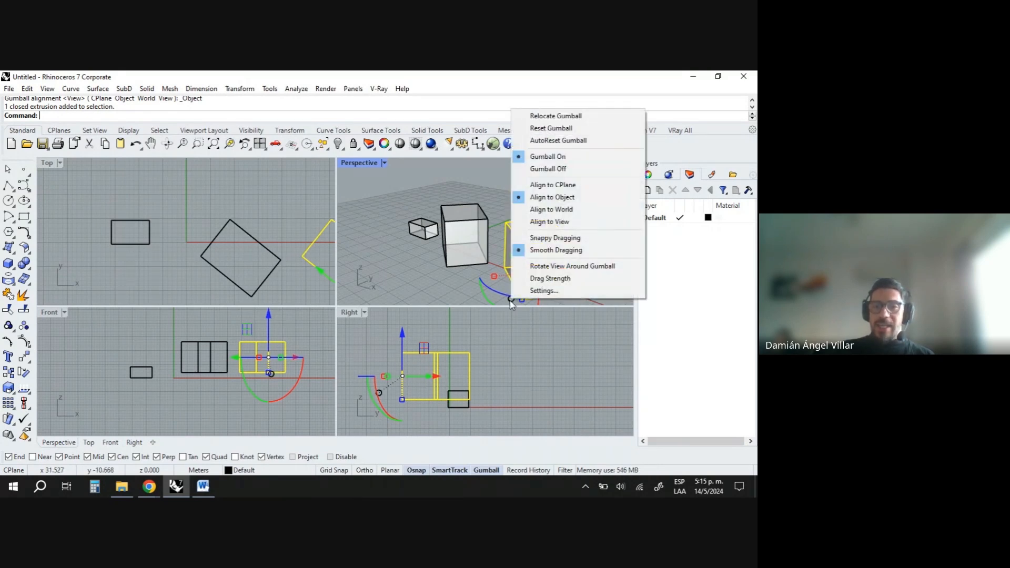
click(545, 210)
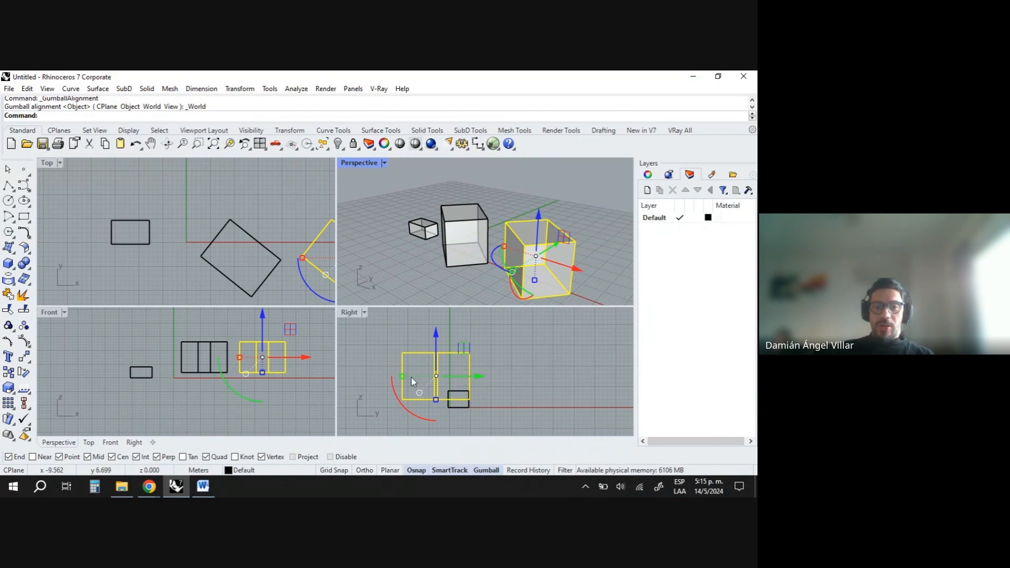
scroll(197, 237, down, 6)
scroll(285, 263, up, 6)
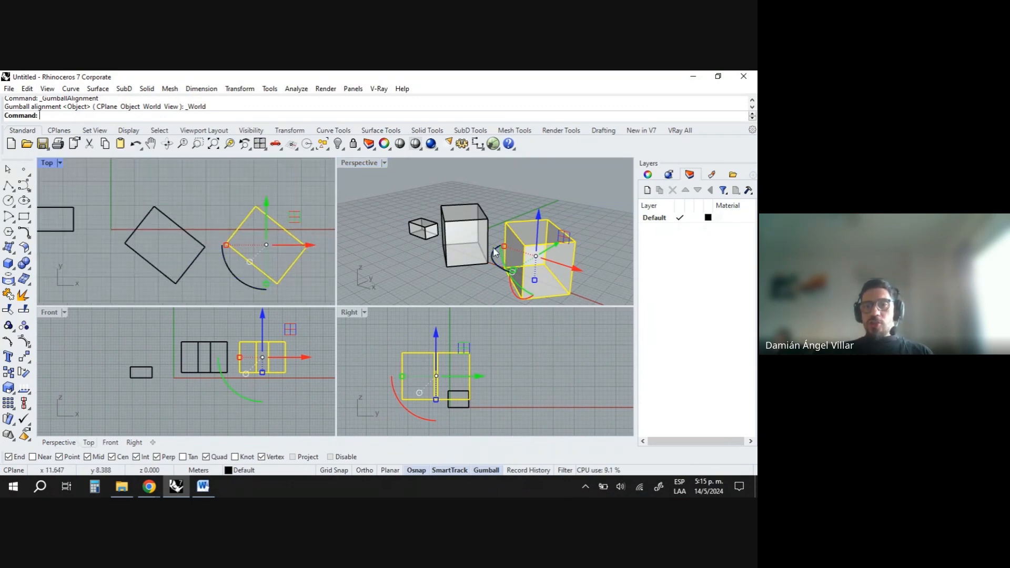
right_drag(494, 252, 545, 279)
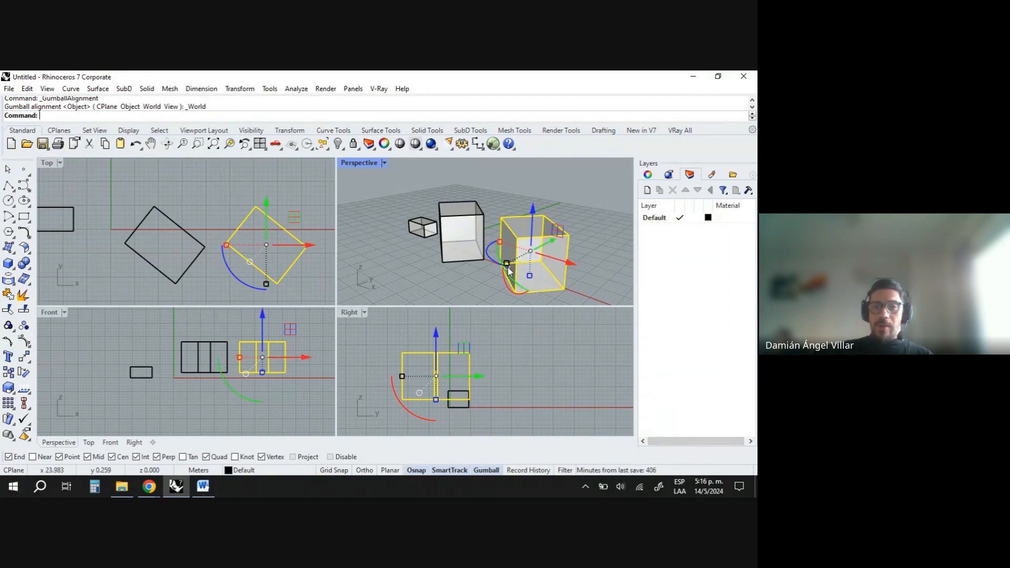
- Set the gumball alignment of the duplicated box to Object
scroll(495, 280, up, 5)
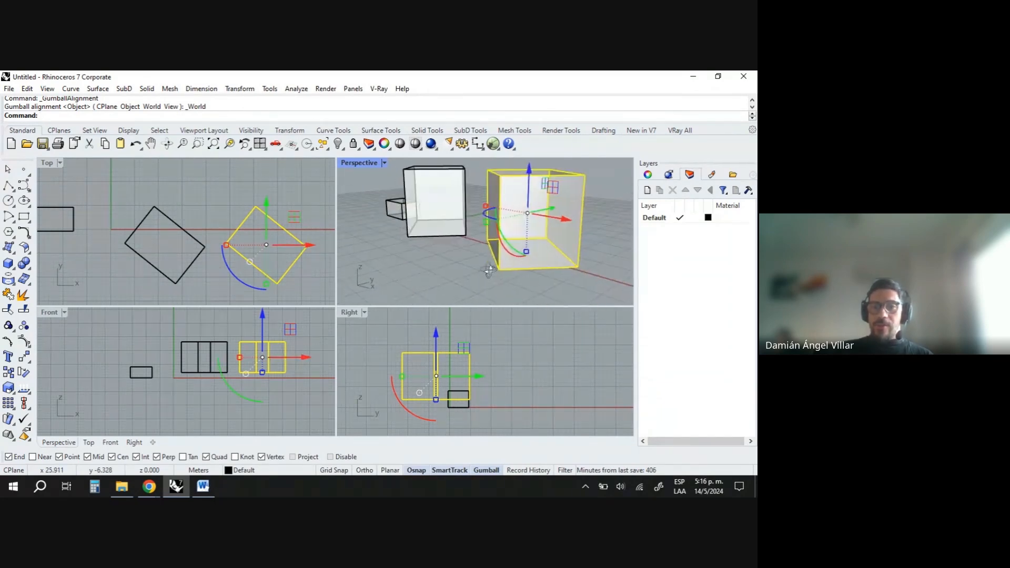
right_click(474, 234)
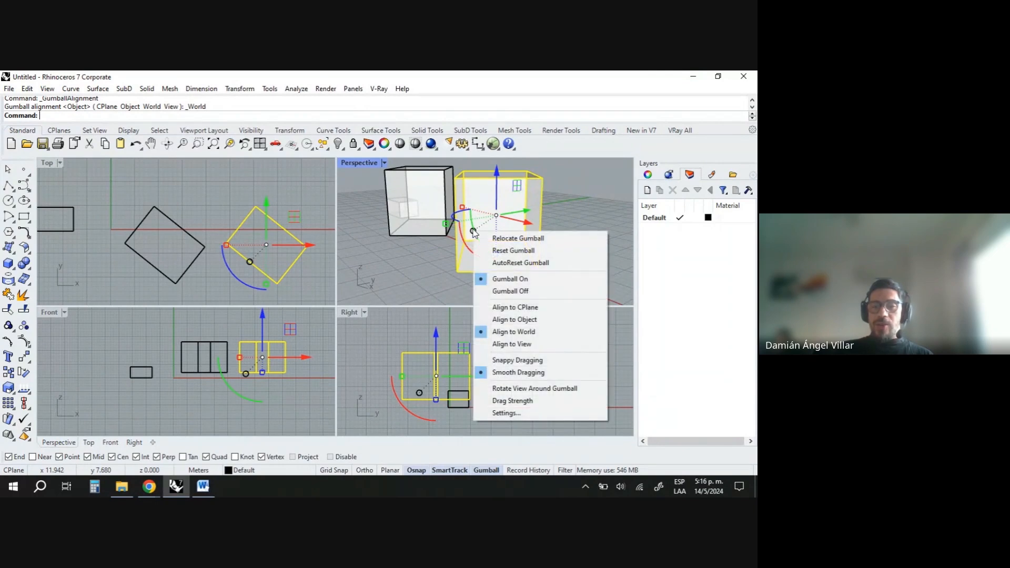
click(515, 320)
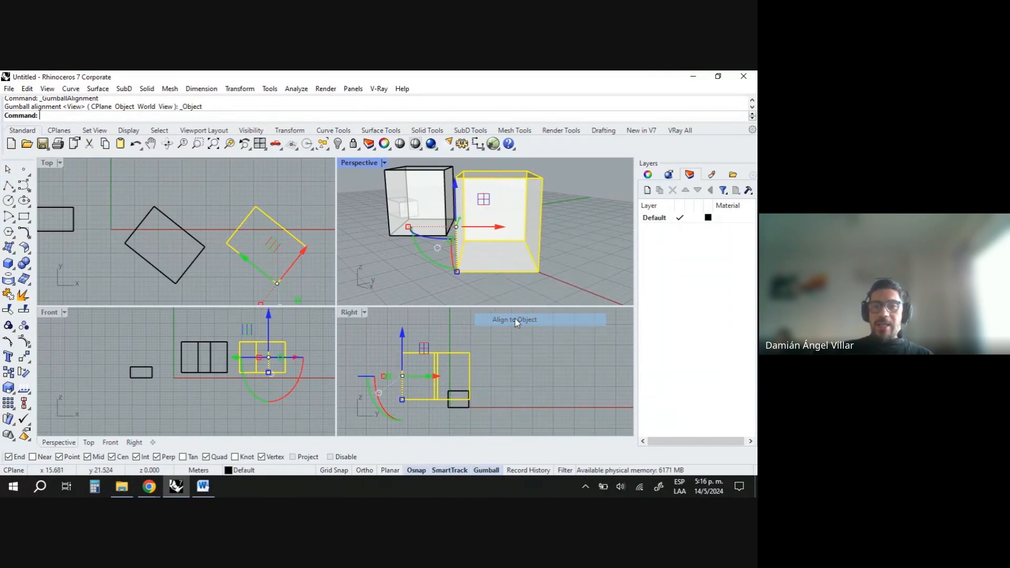
right_drag(450, 251, 472, 262)
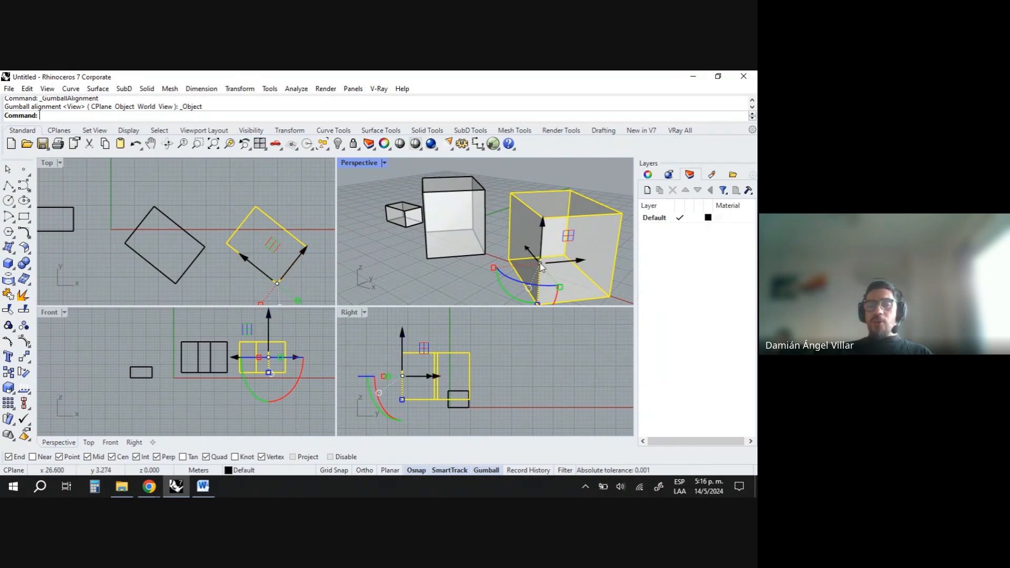
- Relocate the gumball origin to the upper front corner of the duplicated box
mouse_move(542, 266)
mouse_down()
mouse_move(553, 263)
mouse_move(521, 267)
mouse_move(543, 266)
mouse_move(558, 242)
mouse_move(541, 237)
mouse_move(417, 266)
mouse_move(542, 260)
mouse_move(543, 233)
mouse_move(416, 253)
mouse_move(226, 216)
mouse_move(232, 347)
mouse_move(265, 292)
mouse_move(379, 231)
mouse_move(521, 263)
mouse_move(537, 257)
mouse_up()
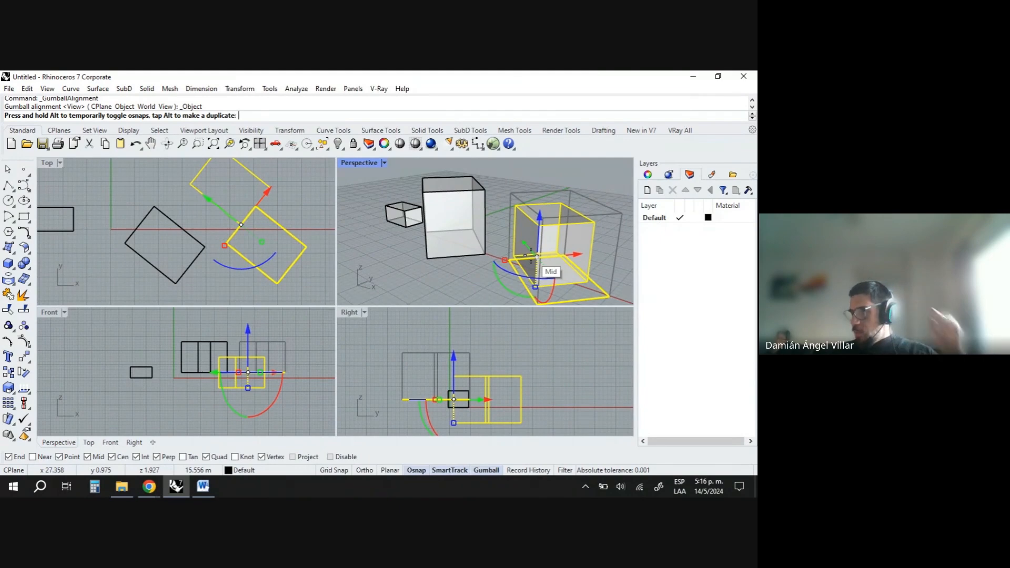
drag(537, 257, 559, 231)
scroll(525, 220, down, 5)
scroll(525, 220, up, 6)
scroll(517, 219, down, 3)
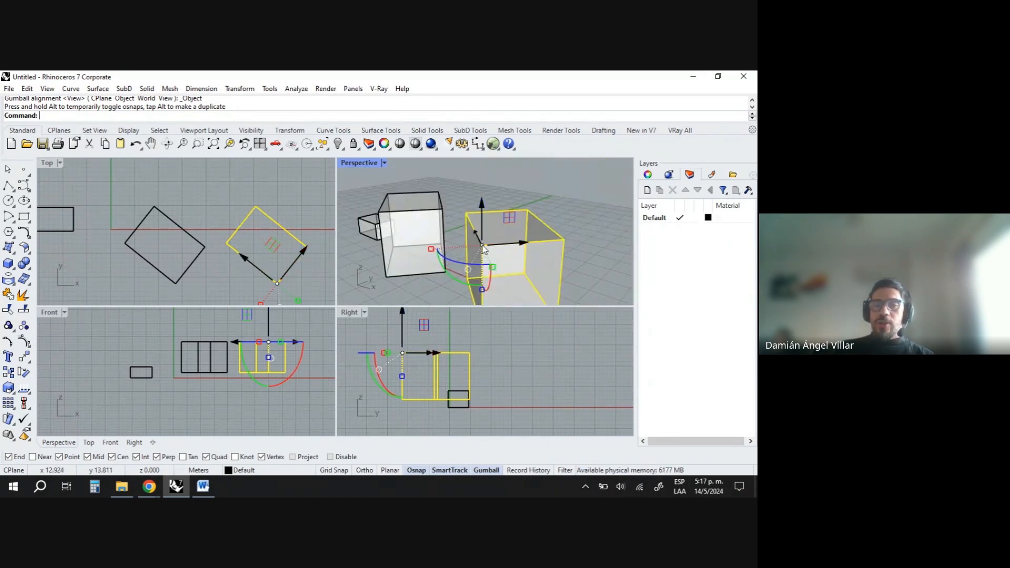
ctrl+drag(483, 246, 482, 235)
ctrl+drag(550, 241, 564, 240)
ctrl+drag(483, 251, 568, 243)
scroll(464, 223, down, 6)
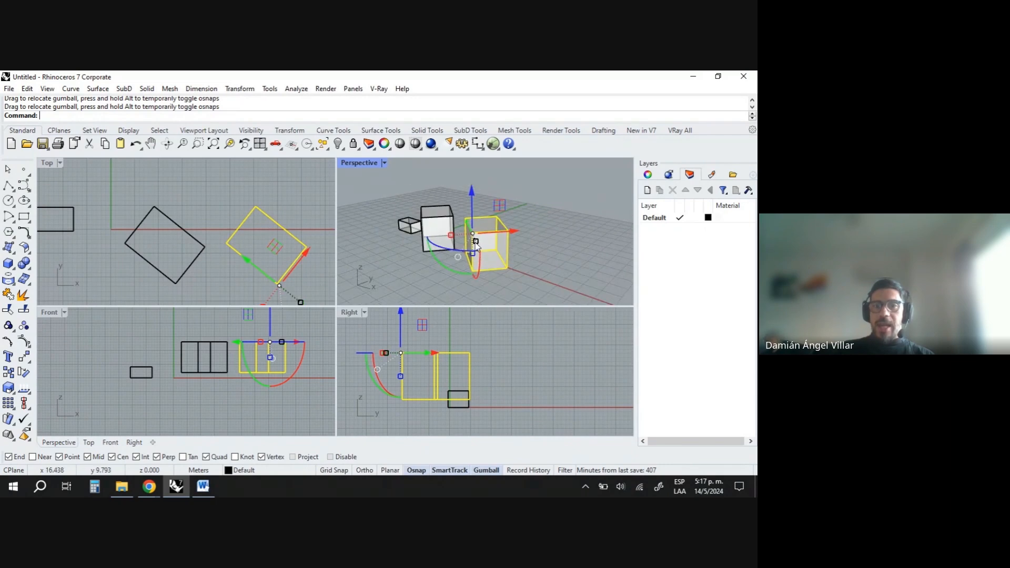
- Try to move the box freely by its gumball origin, snapping to a bottom corner, and cancel the move
right_drag(464, 223, 545, 250)
scroll(527, 223, up, 12)
scroll(527, 223, down, 8)
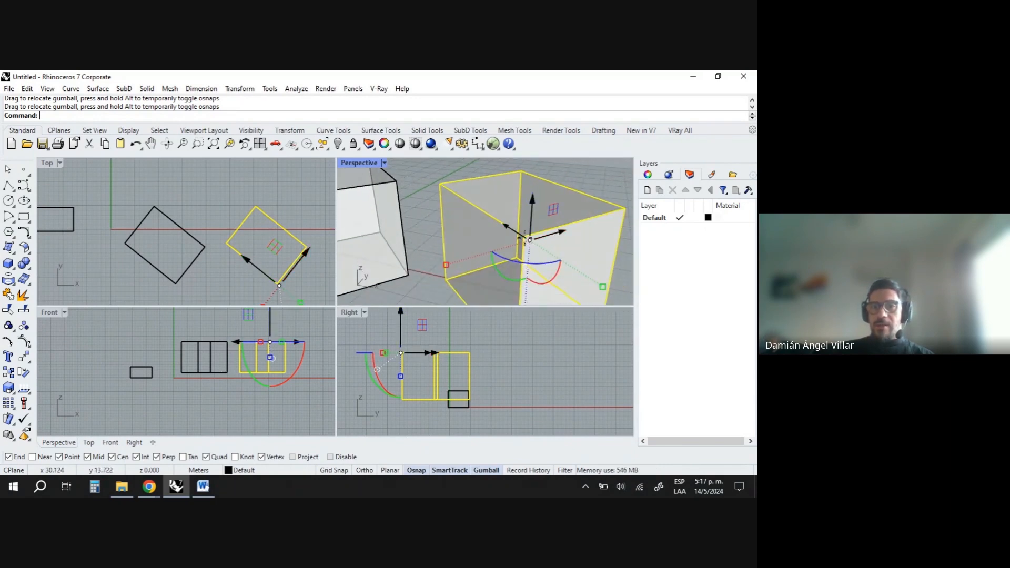
drag(525, 239, 444, 277)
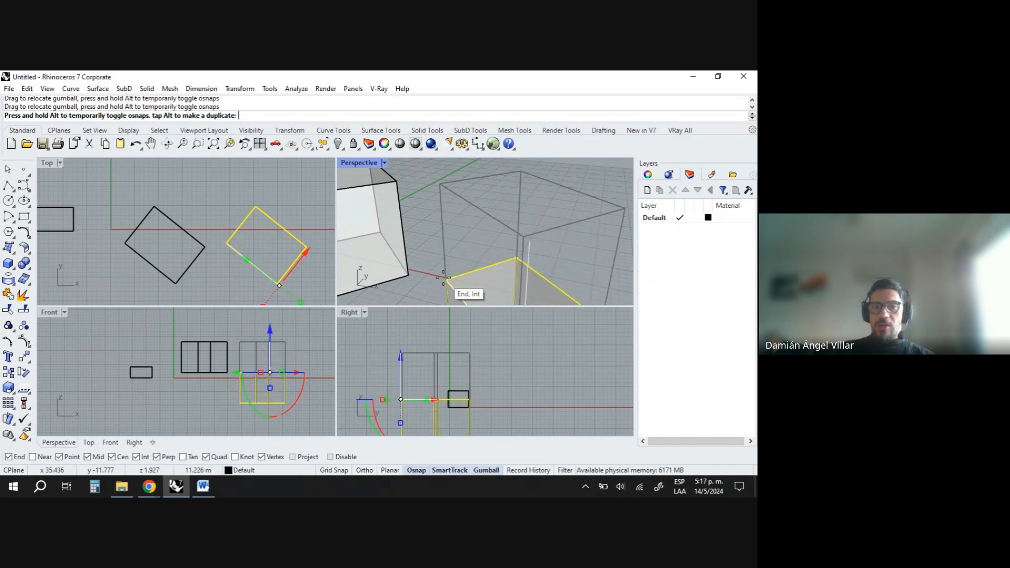
key(Escape)
- Relocate the gumball origin to the lower front corner of the duplicated box
scroll(474, 225, down, 8)
scroll(498, 258, up, 12)
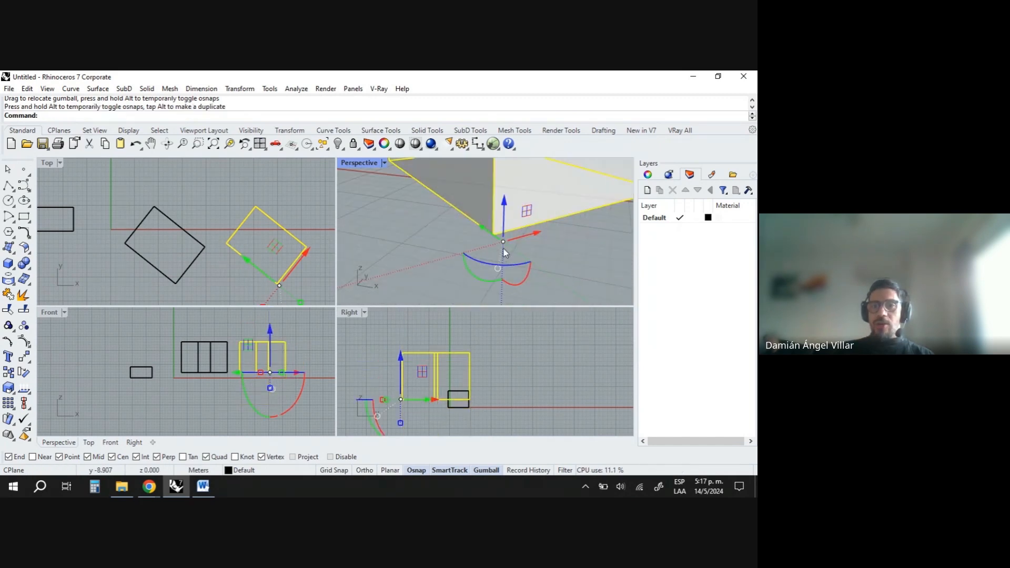
scroll(374, 181, down, 8)
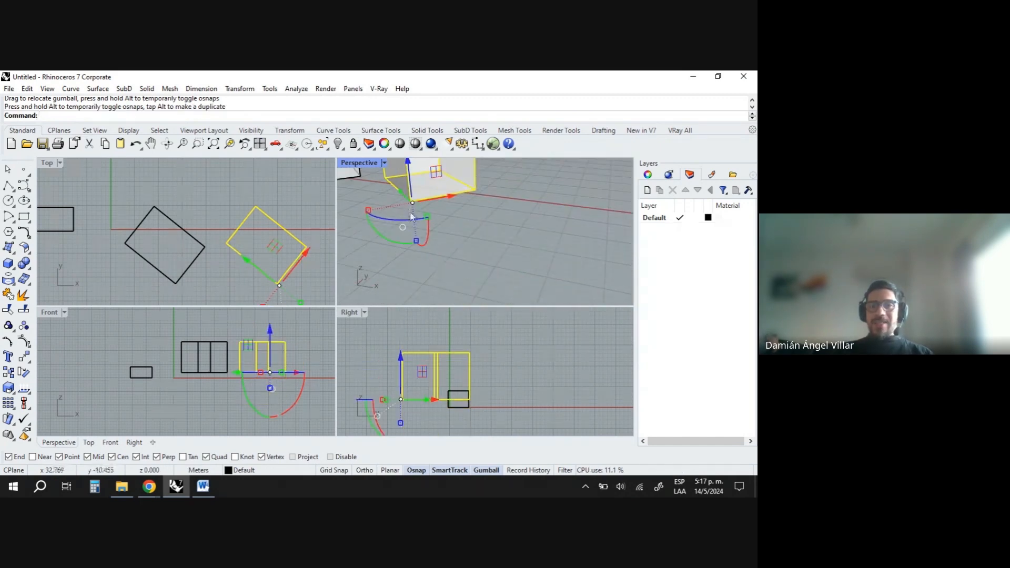
scroll(409, 211, up, 12)
scroll(420, 231, down, 7)
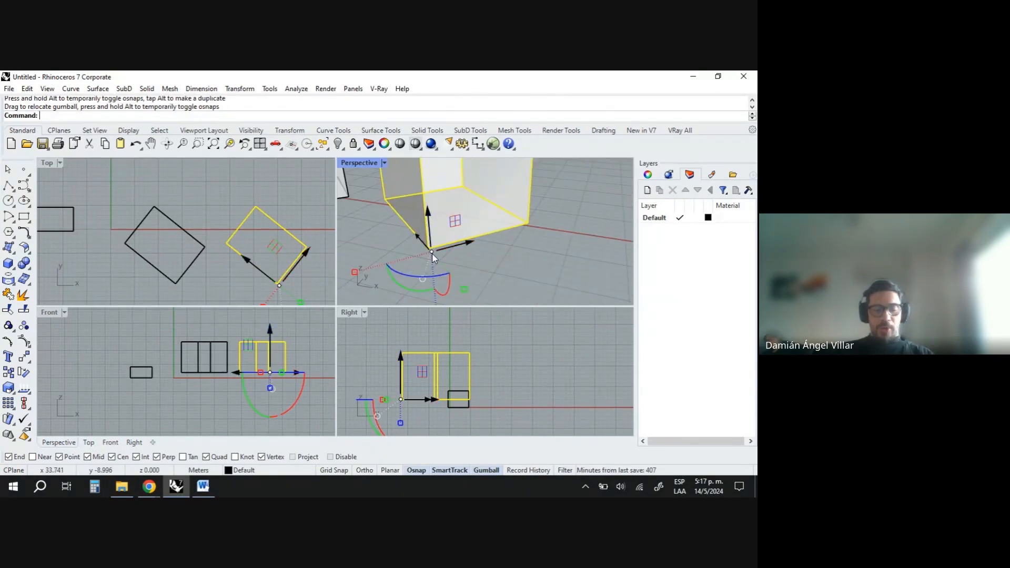
- Shrink the duplicated box uniformly in 3D from its lower front corner with the gumball
scroll(434, 255, down, 4)
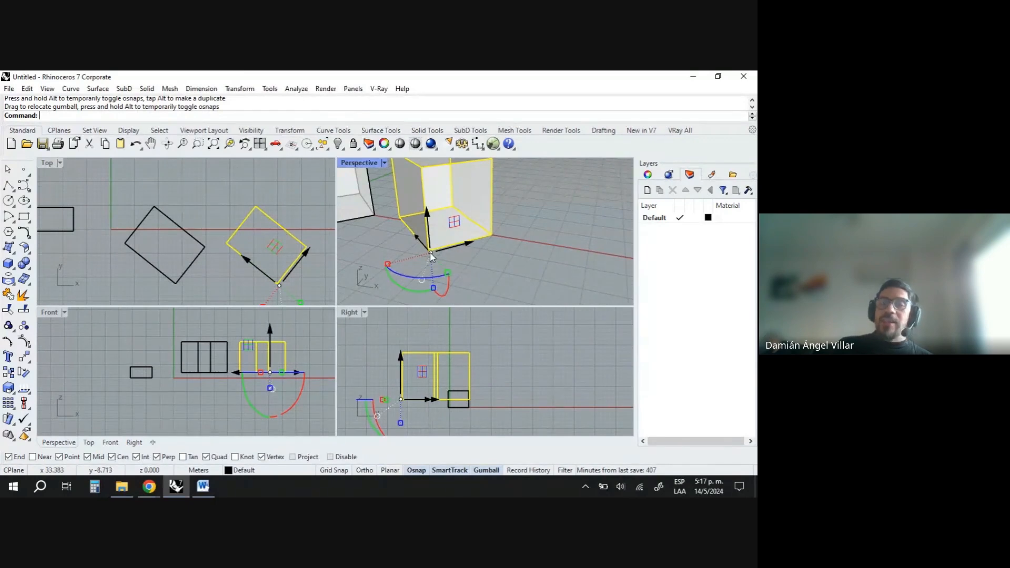
scroll(430, 257, down, 2)
scroll(434, 263, up, 3)
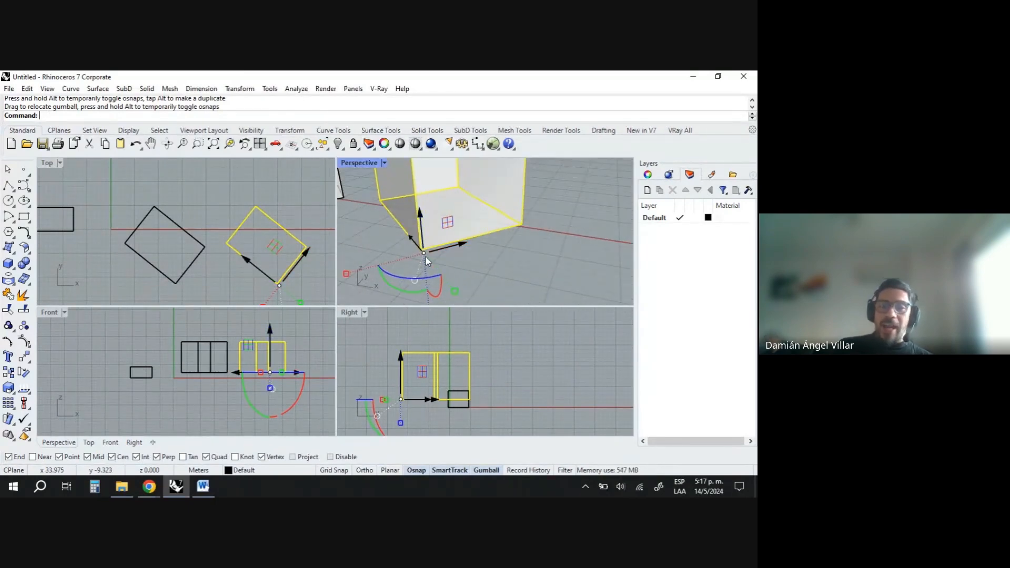
scroll(426, 255, down, 1)
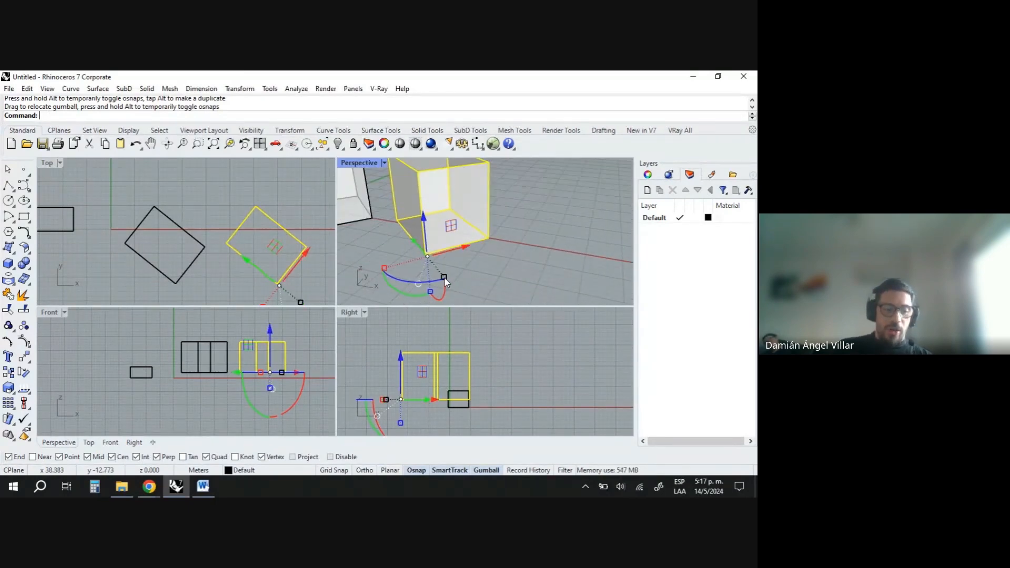
mouse_move(445, 282)
mouse_down()
mouse_move(473, 304)
mouse_move(437, 266)
mouse_move(459, 293)
mouse_move(447, 267)
mouse_up()
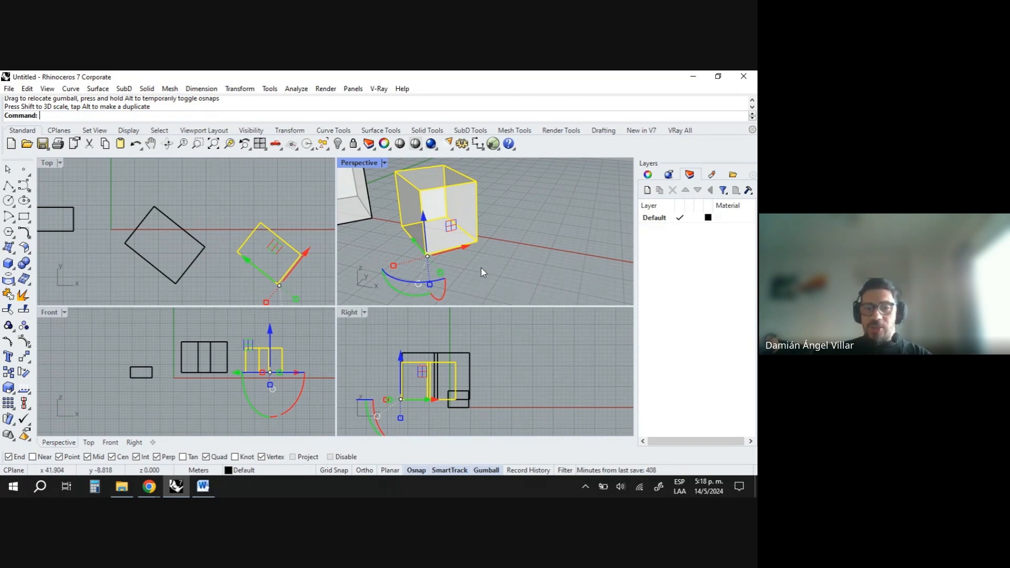
- Set the gumball alignment back to World and deselect the reduced box
click(419, 284)
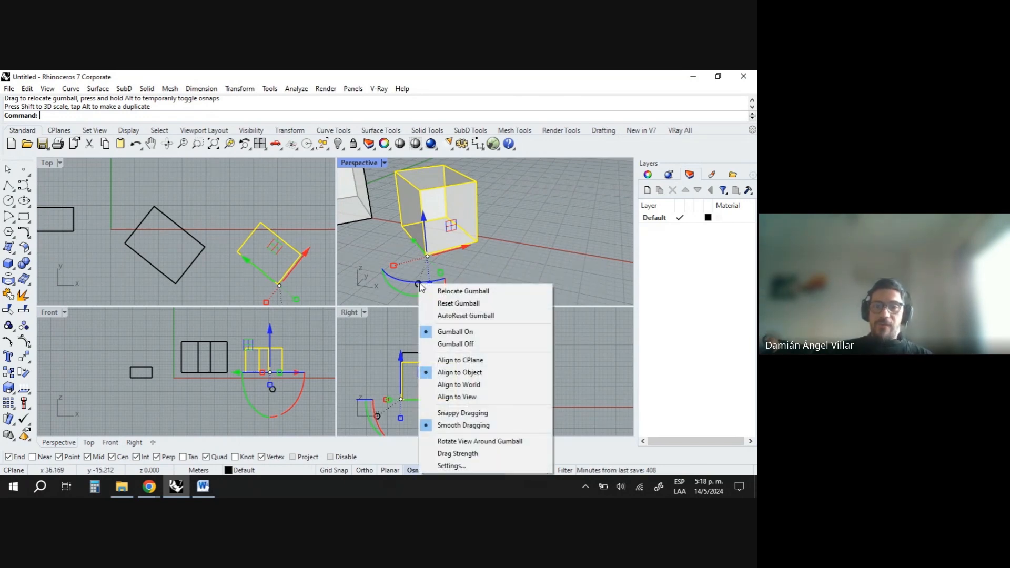
click(459, 385)
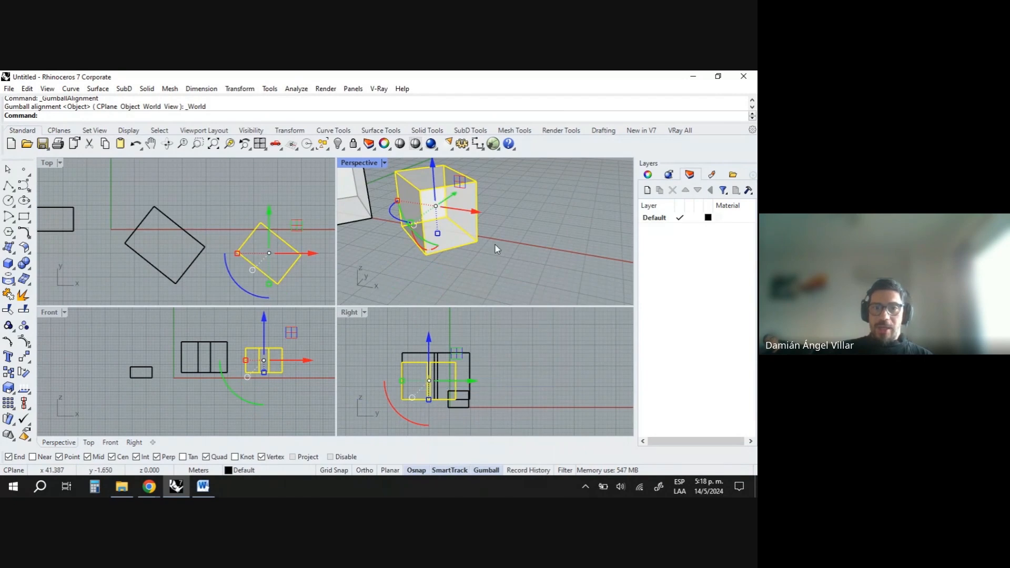
click(535, 245)
- Select only the top face of the reduced box and raise it along the Z axis with the gumball
scroll(526, 250, down, 7)
scroll(520, 253, up, 5)
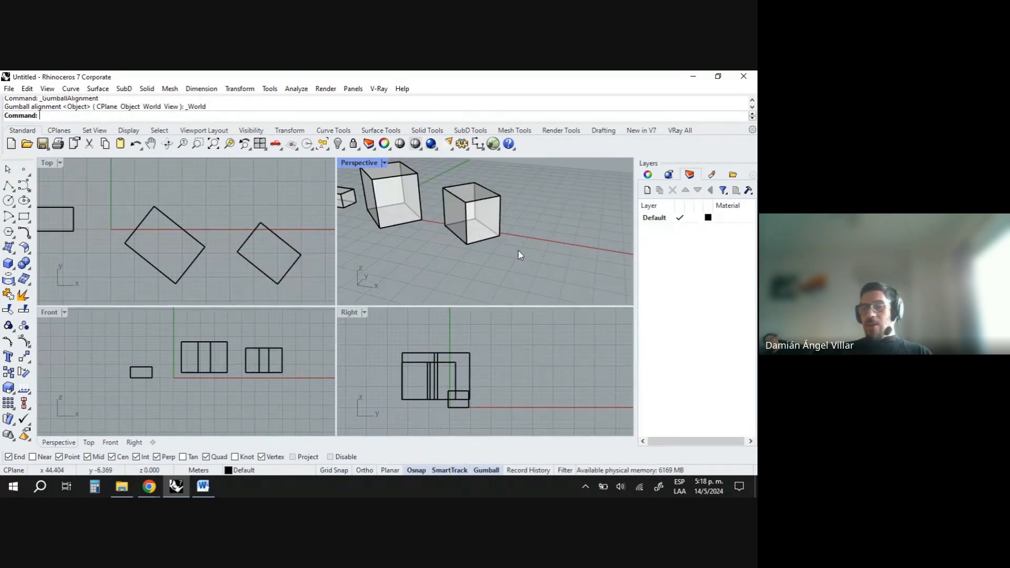
scroll(491, 243, down, 5)
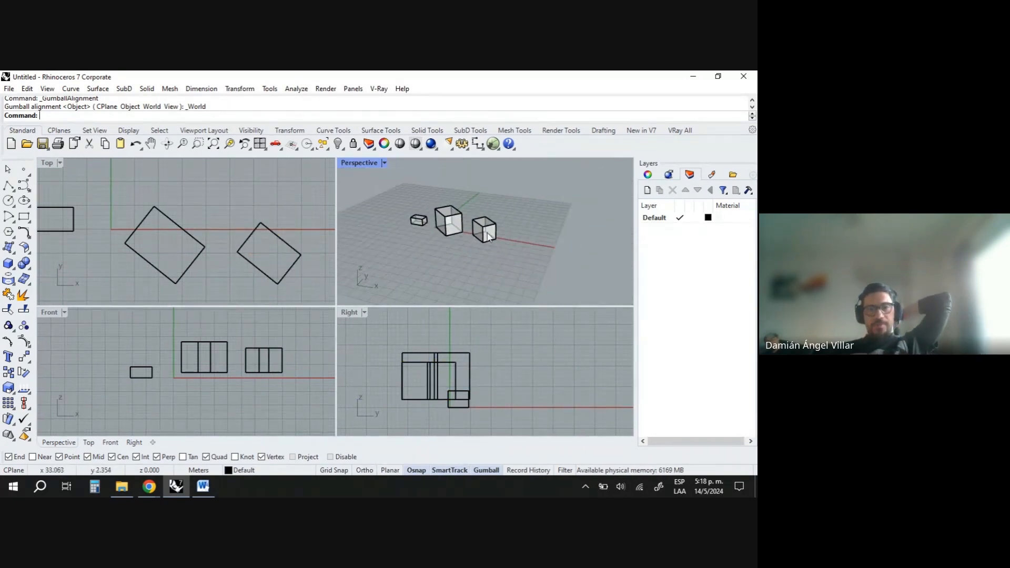
scroll(471, 216, up, 7)
scroll(469, 214, down, 3)
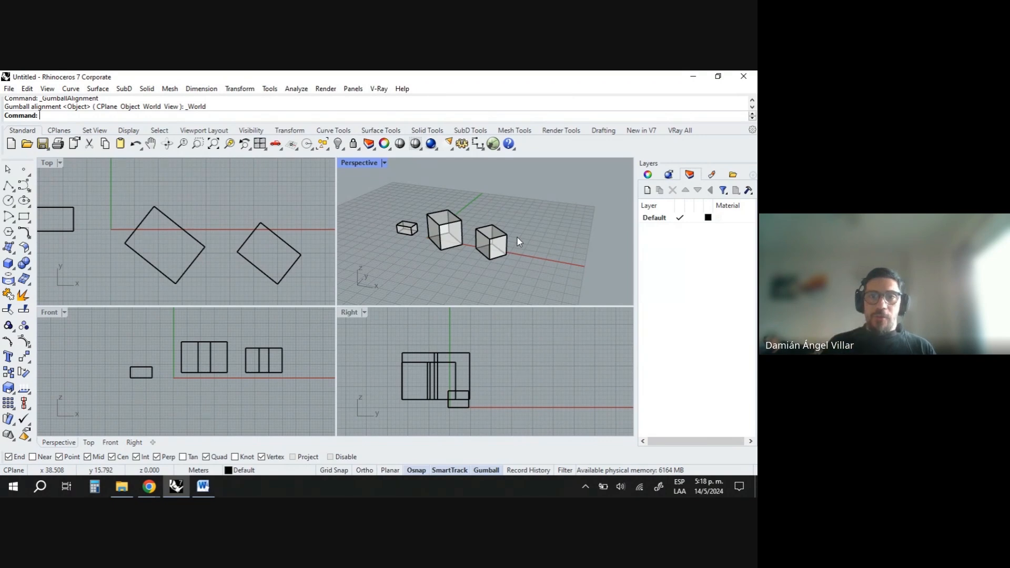
scroll(513, 232, up, 5)
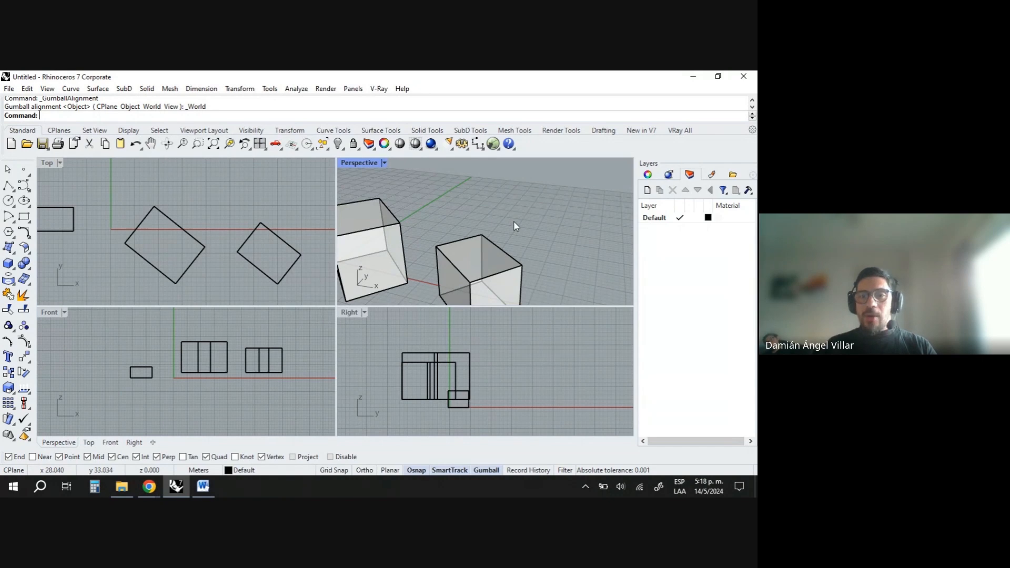
click(471, 263)
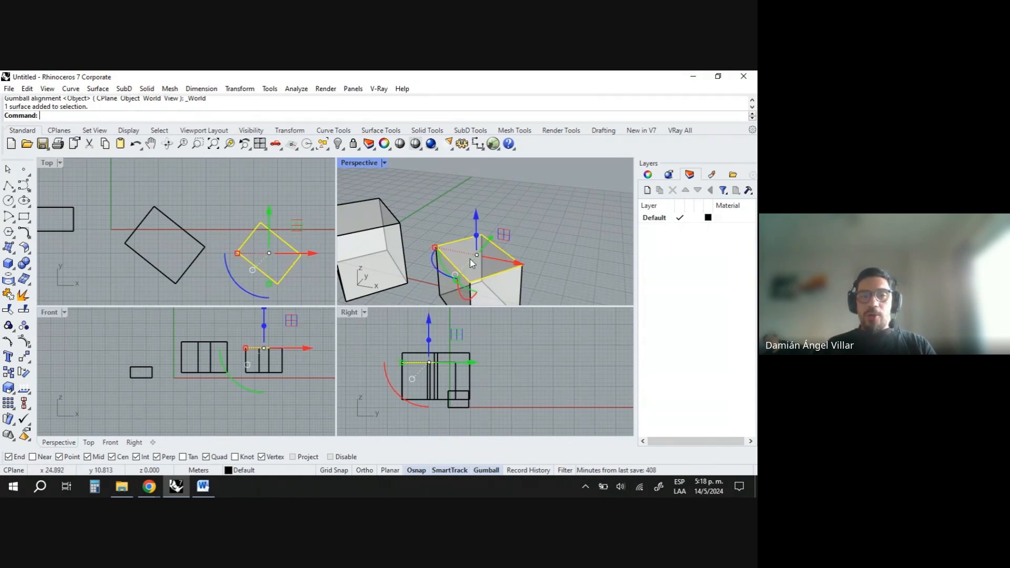
click(504, 222)
scroll(494, 225, down, 4)
scroll(492, 238, up, 3)
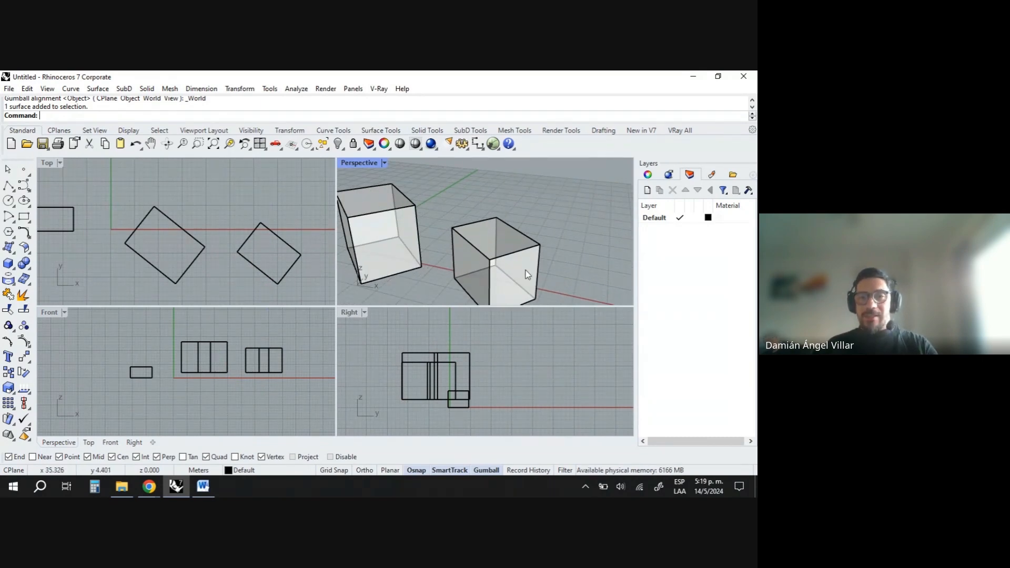
click(487, 240)
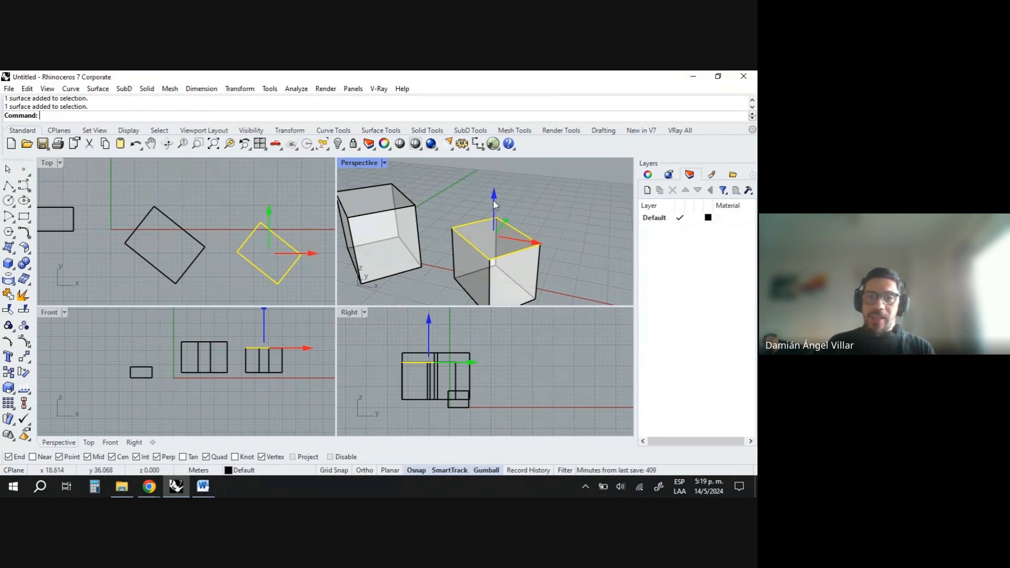
drag(494, 200, 497, 174)
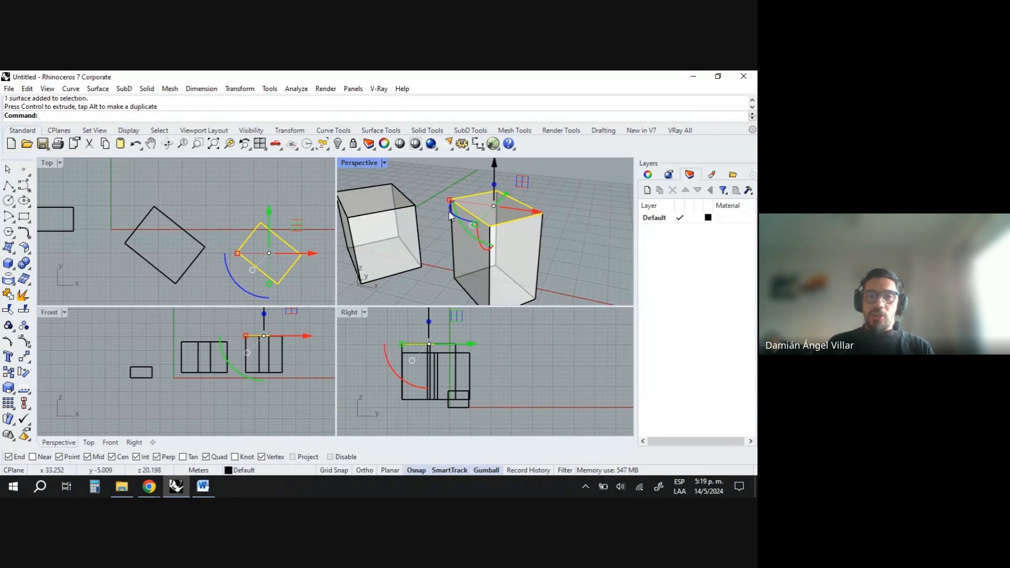
- Try rotating the raised top face about Z and scaling it along X with the gumball, undoing each change
drag(475, 231, 500, 234)
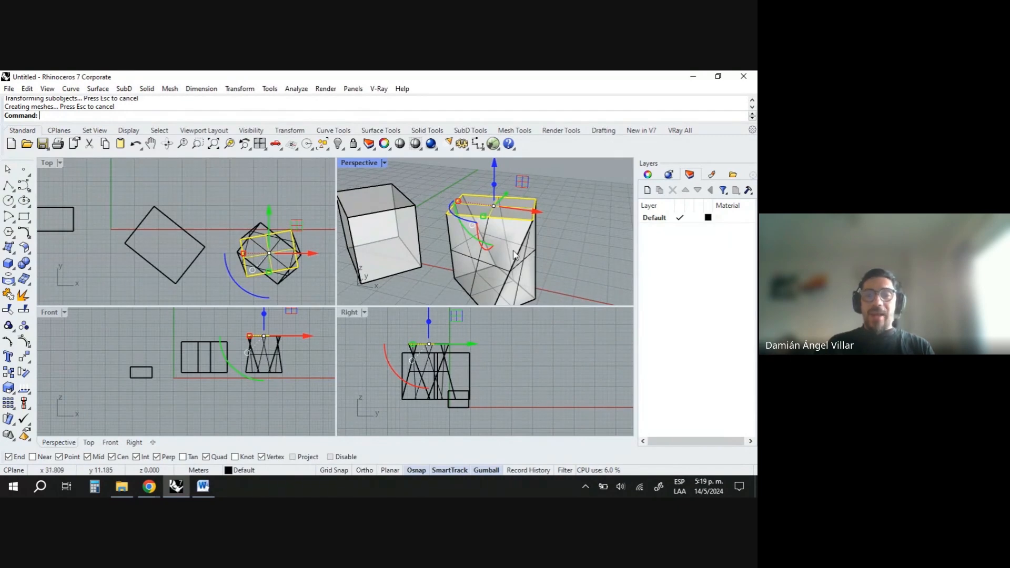
key(ctrl+z)
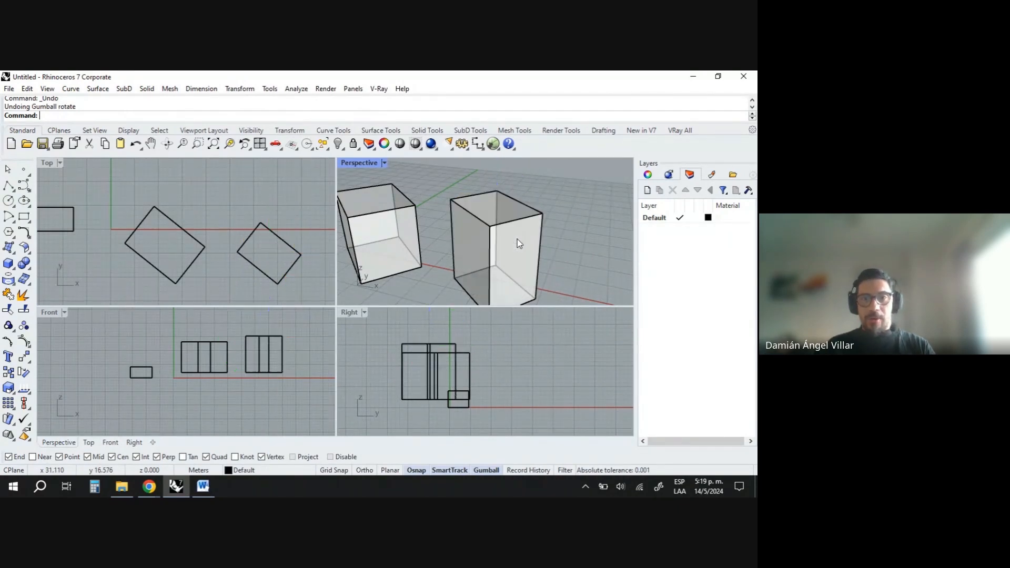
ctrl+shift+click(486, 202)
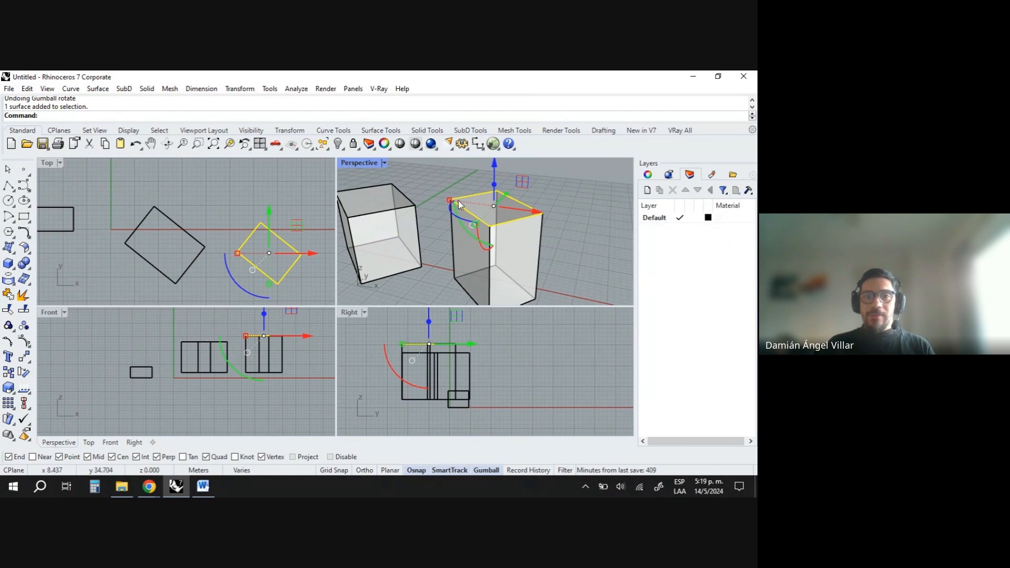
mouse_move(450, 200)
mouse_down()
mouse_move(424, 198)
mouse_move(468, 201)
mouse_move(431, 196)
mouse_up()
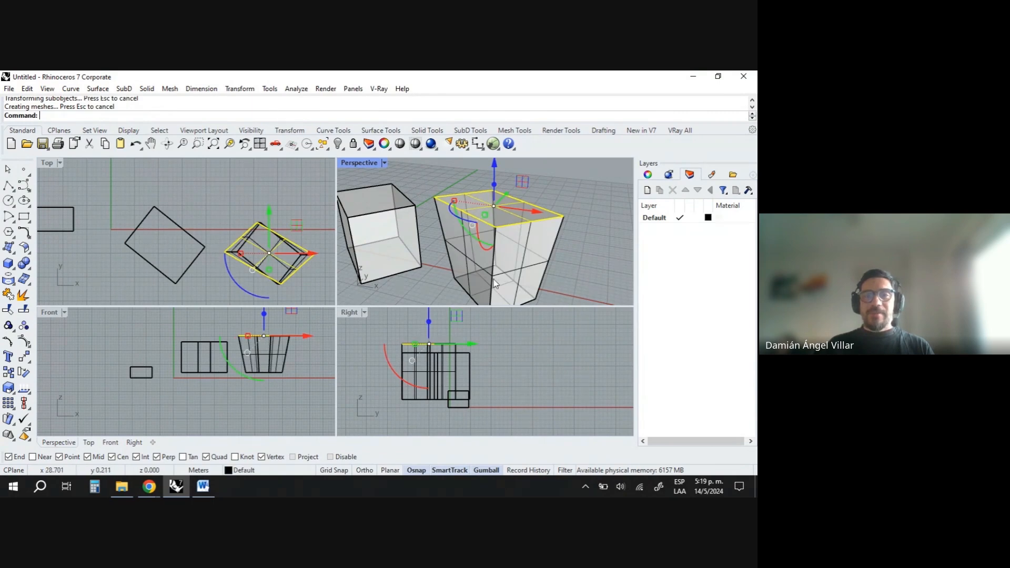
key(ctrl+z)
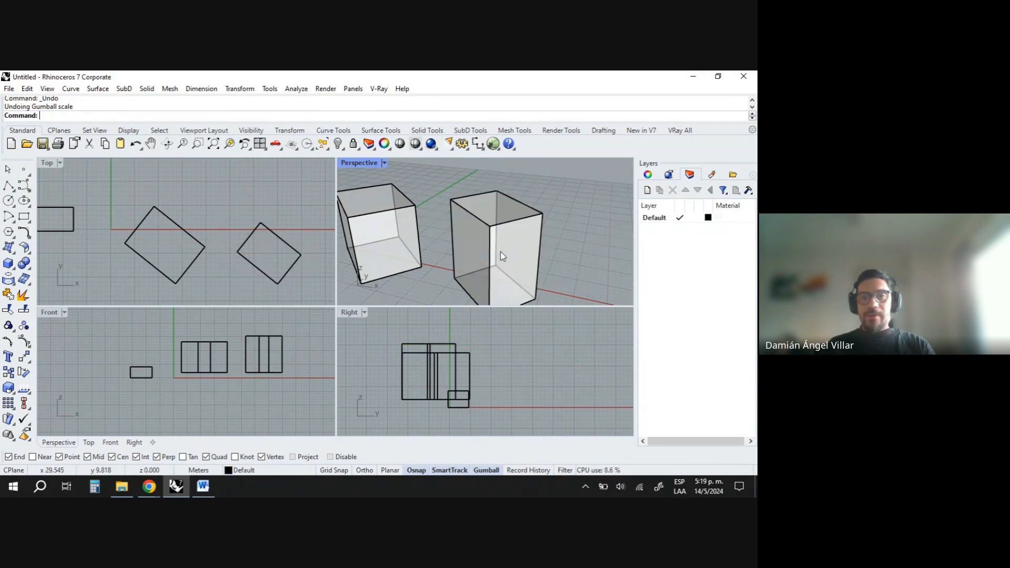
- Select the top face again, try shifting it sideways in the XZ plane with the gumball, and undo the move
ctrl+shift+click(485, 209)
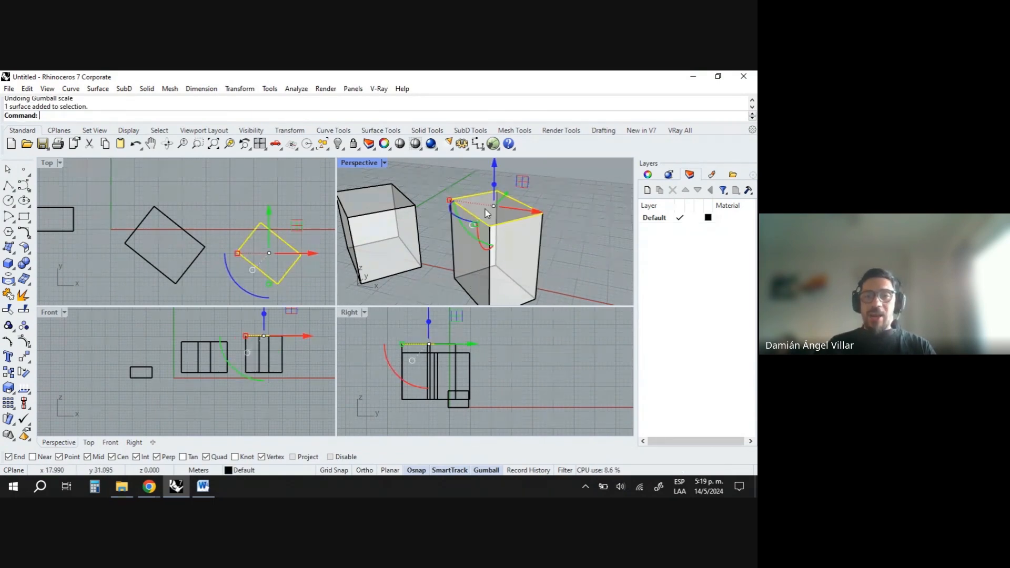
drag(526, 183, 587, 199)
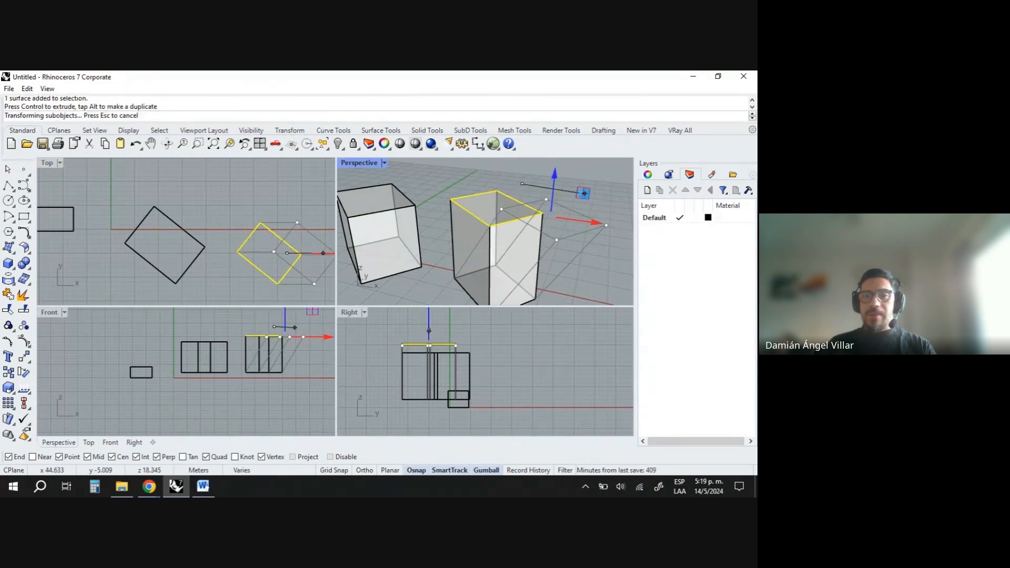
key(ctrl+z)
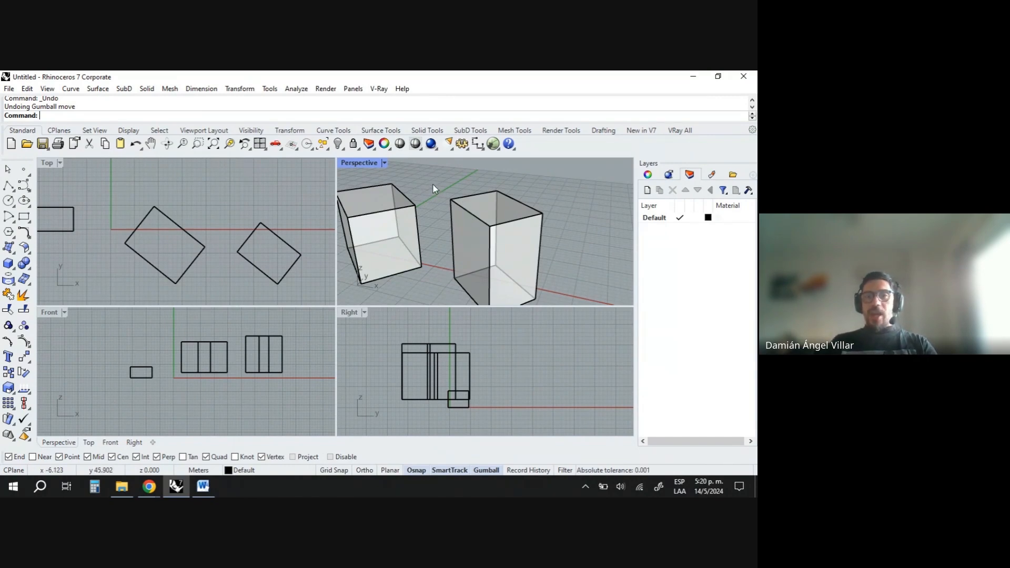
- Select one top corner of the tall box, try moving it horizontally and lowering it along Z with the gumball, and undo both moves
drag(449, 196, 469, 223)
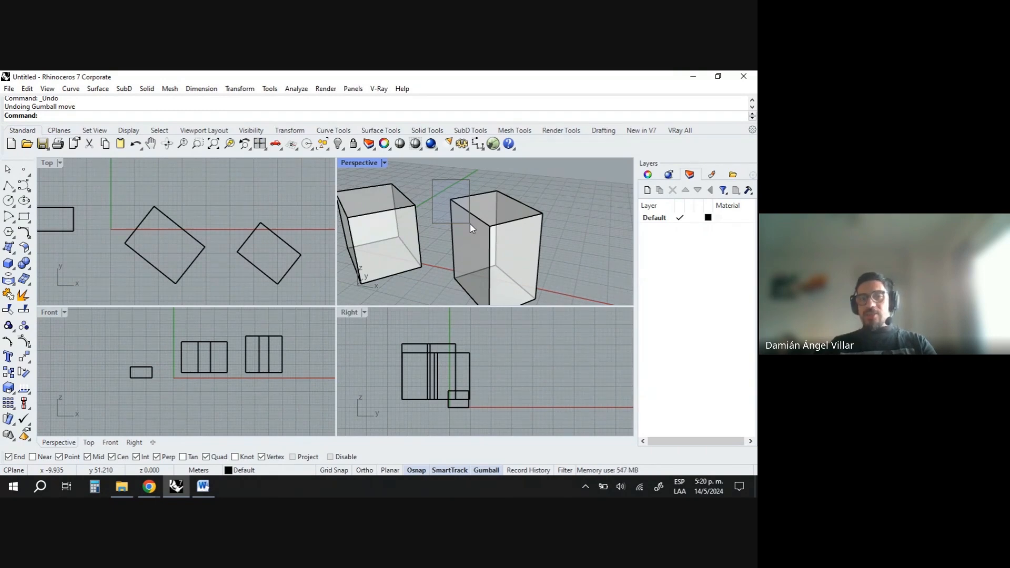
drag(469, 223, 456, 202)
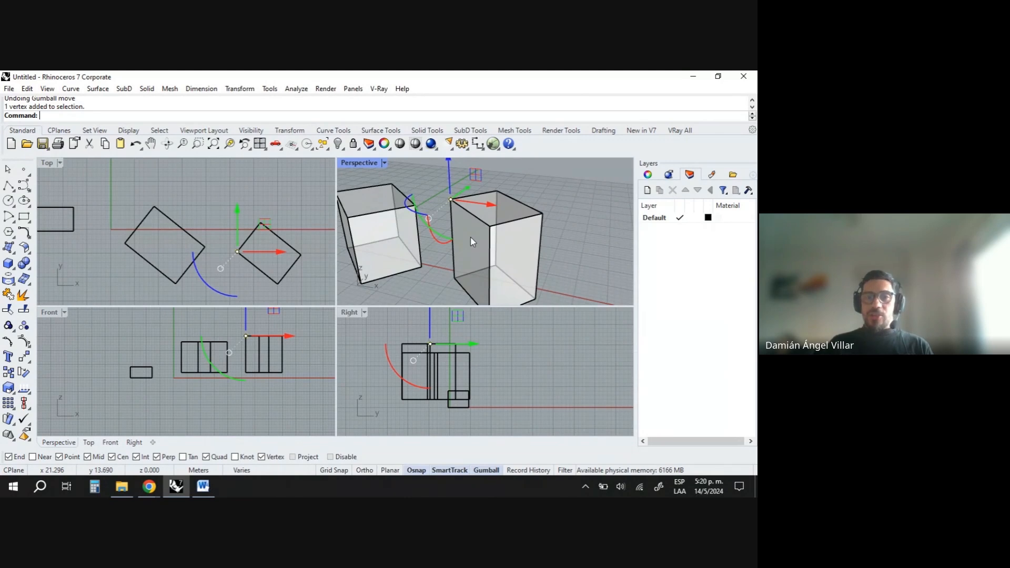
right_drag(471, 237, 467, 210)
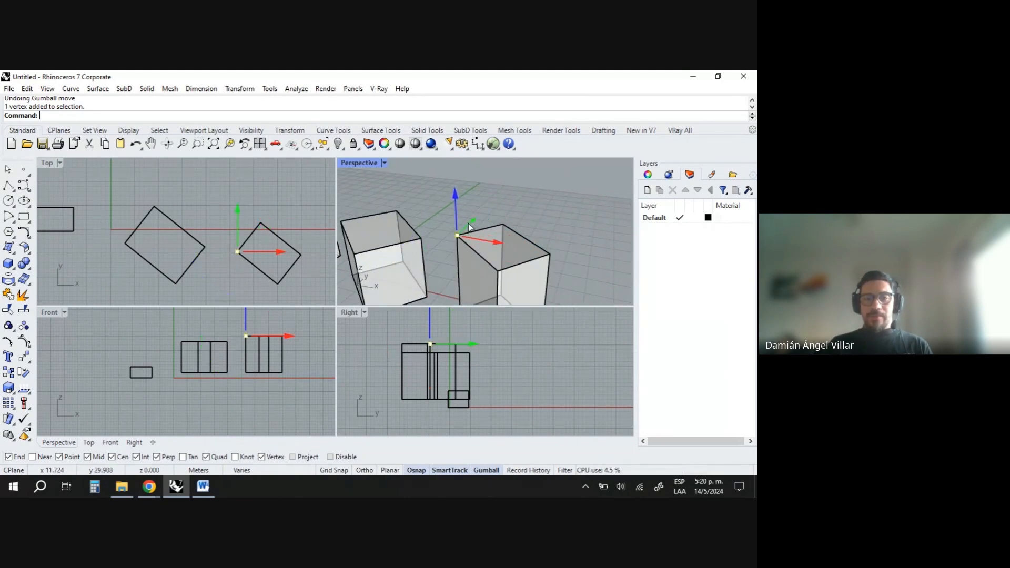
drag(469, 226, 450, 263)
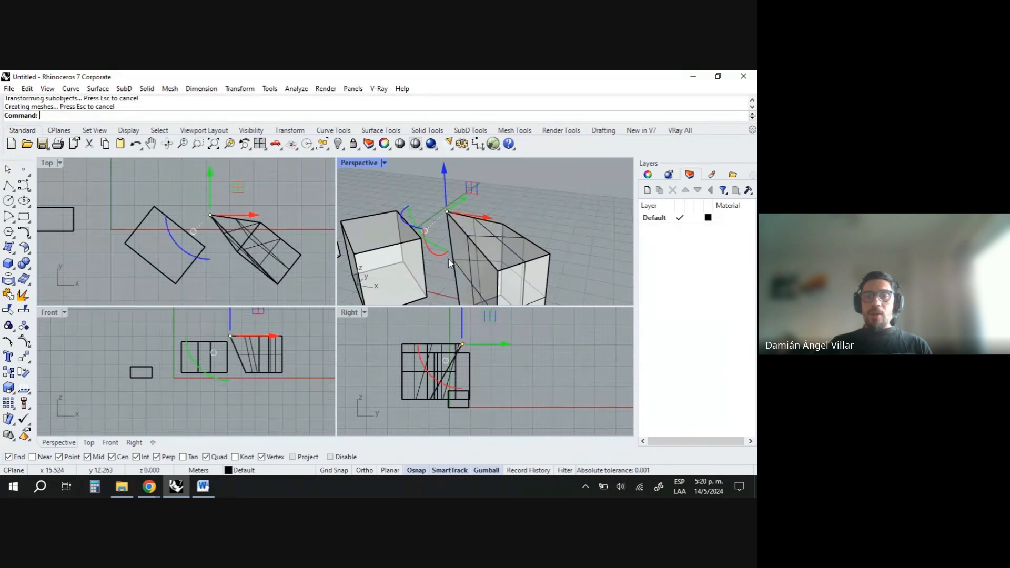
drag(446, 194, 447, 213)
scroll(470, 216, down, 7)
scroll(465, 248, up, 3)
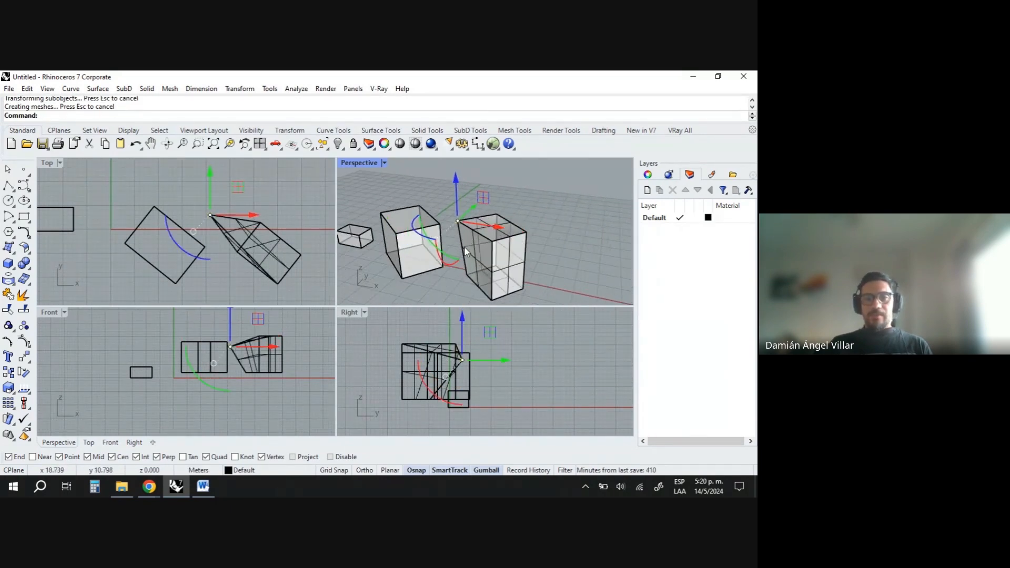
scroll(465, 247, up, 2)
key(ctrl+z)
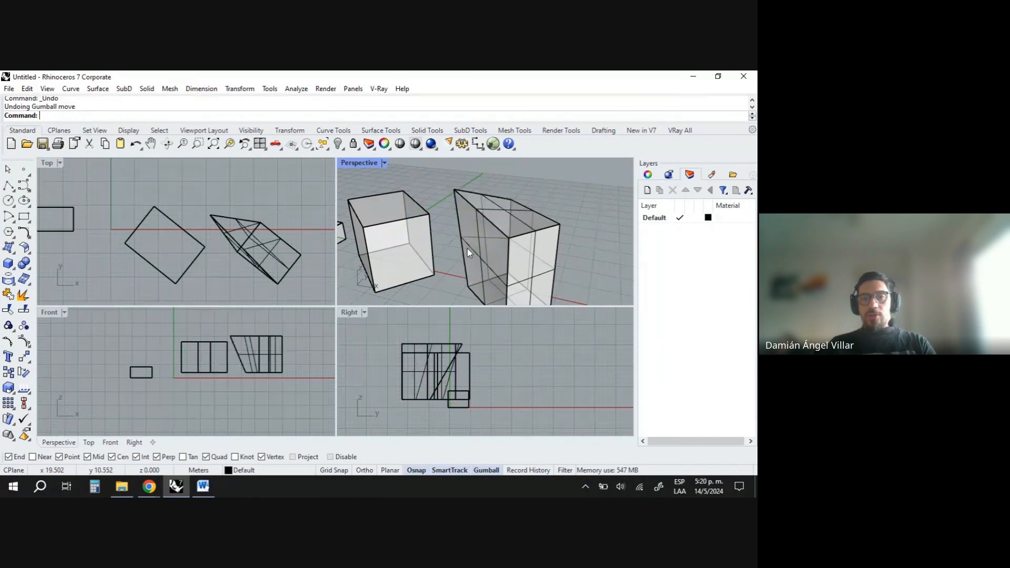
key(ctrl+z)
key(ctrl+z)
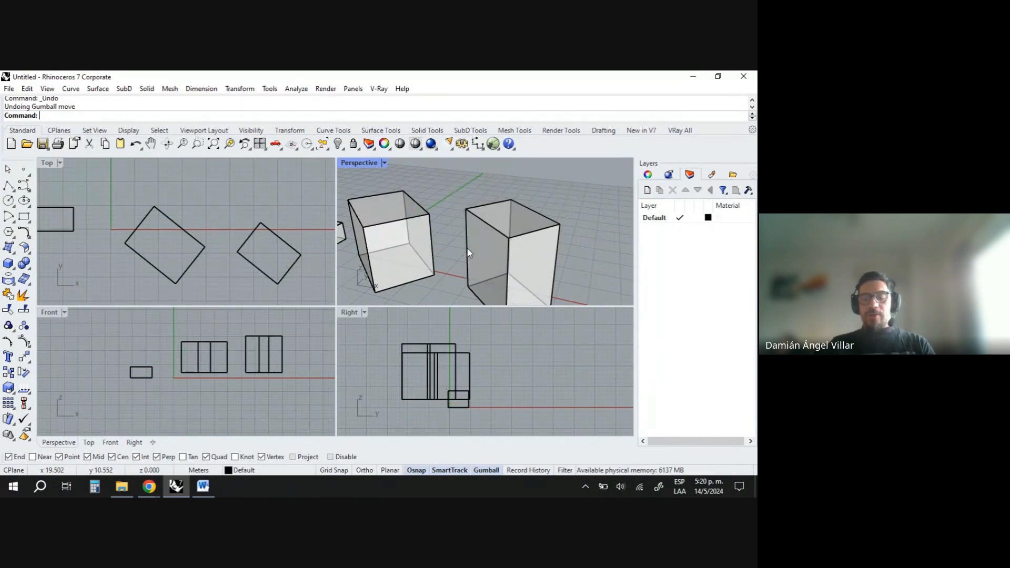
- Select one top edge of the tall box, try shifting it along X and upward with the gumball, and undo the changes
ctrl+shift+click(489, 225)
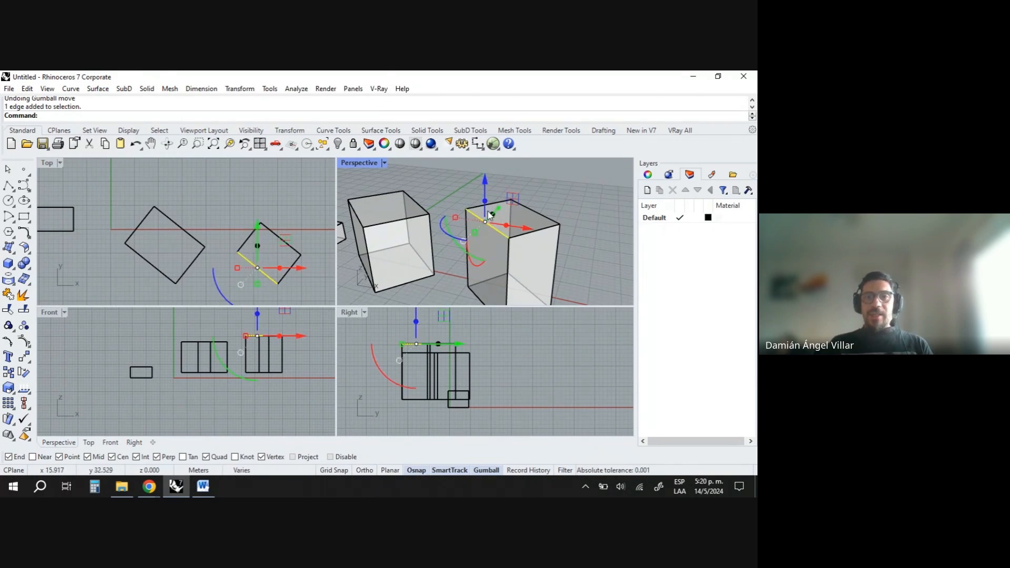
drag(488, 213, 489, 183)
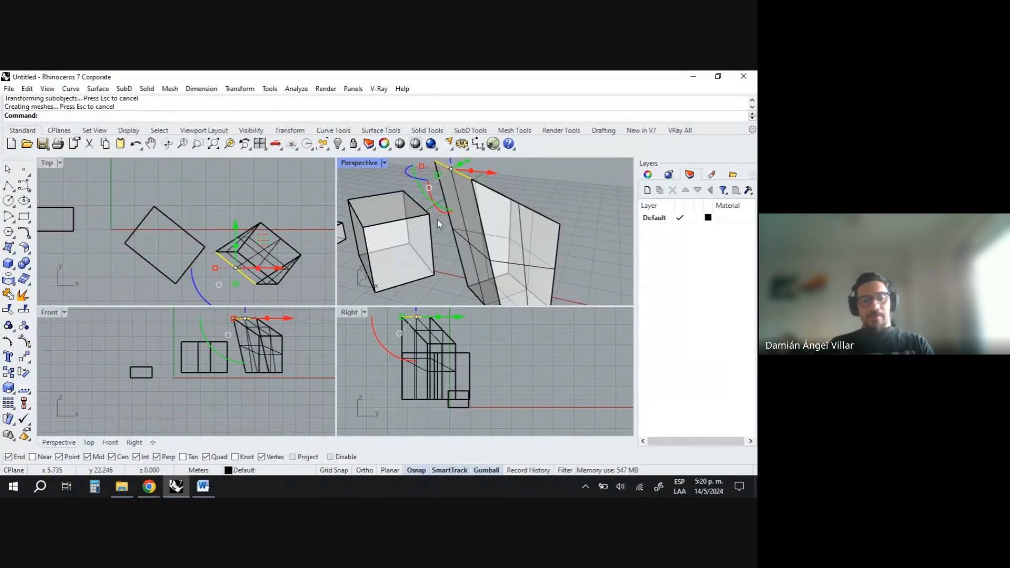
key(ctrl+z)
key(ctrl+z)
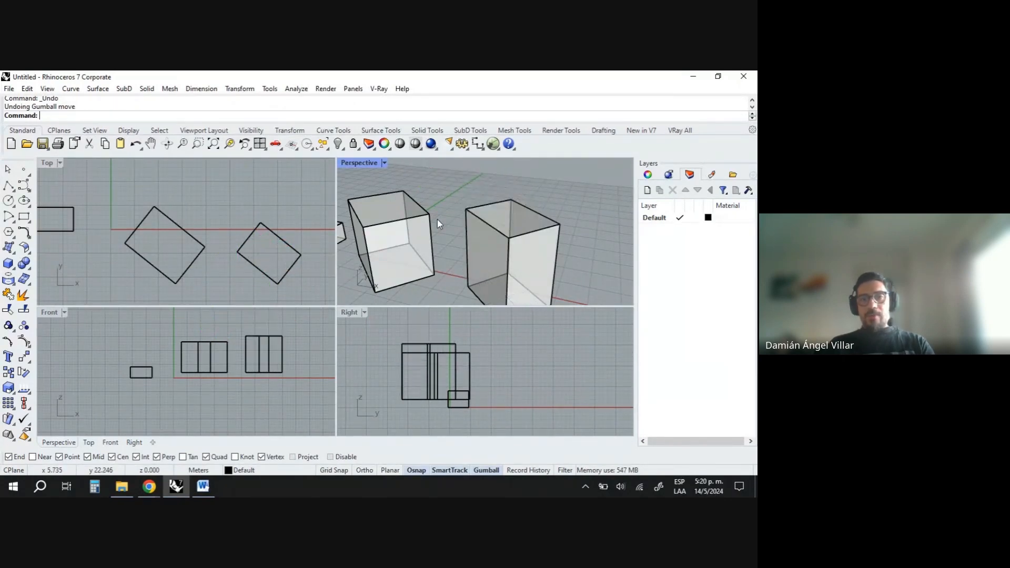
- Select the same top edge again, raise it slightly along the Z axis with the gumball, and deselect it
ctrl+shift+click(488, 226)
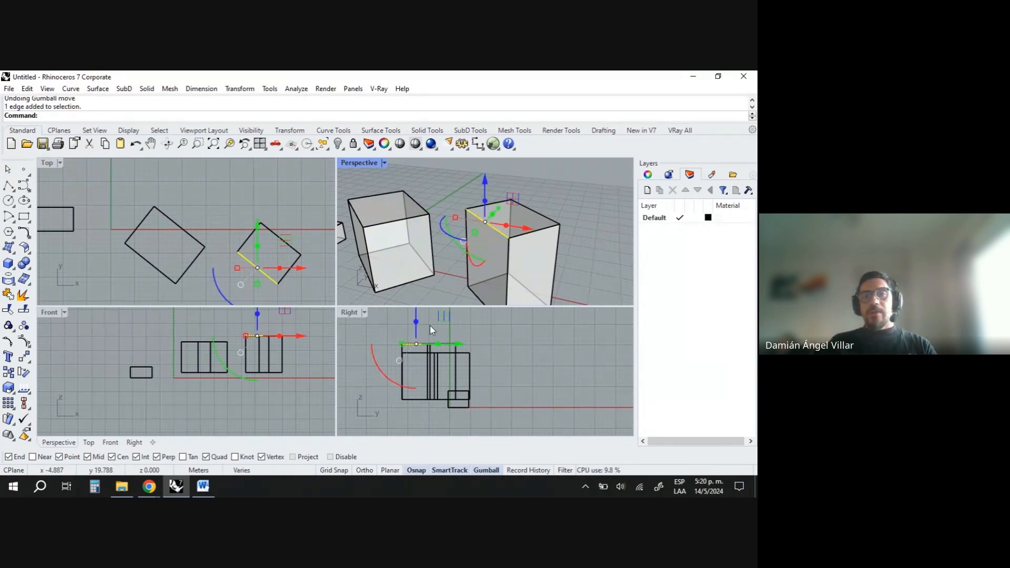
key(Escape)
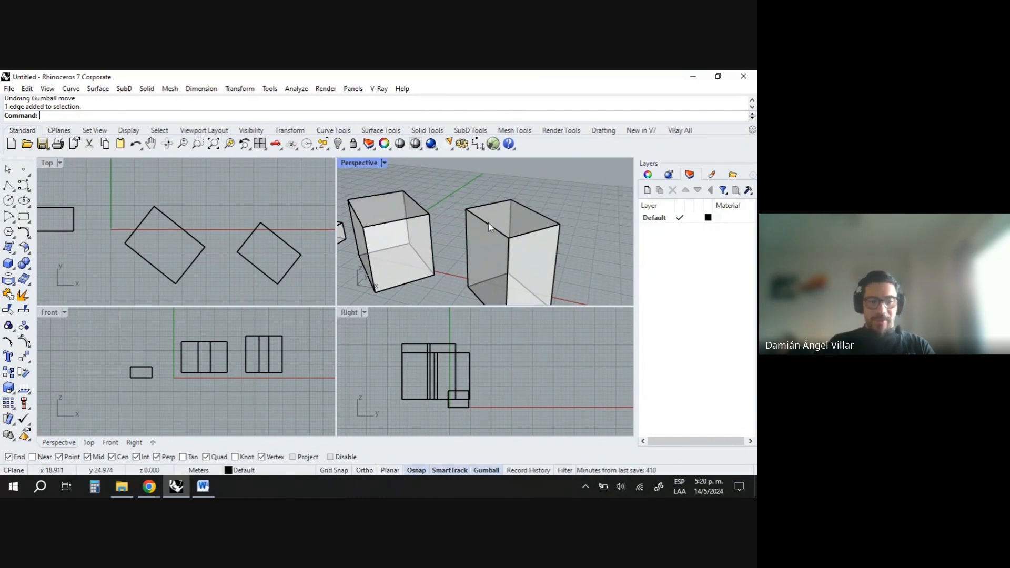
ctrl+shift+click(487, 225)
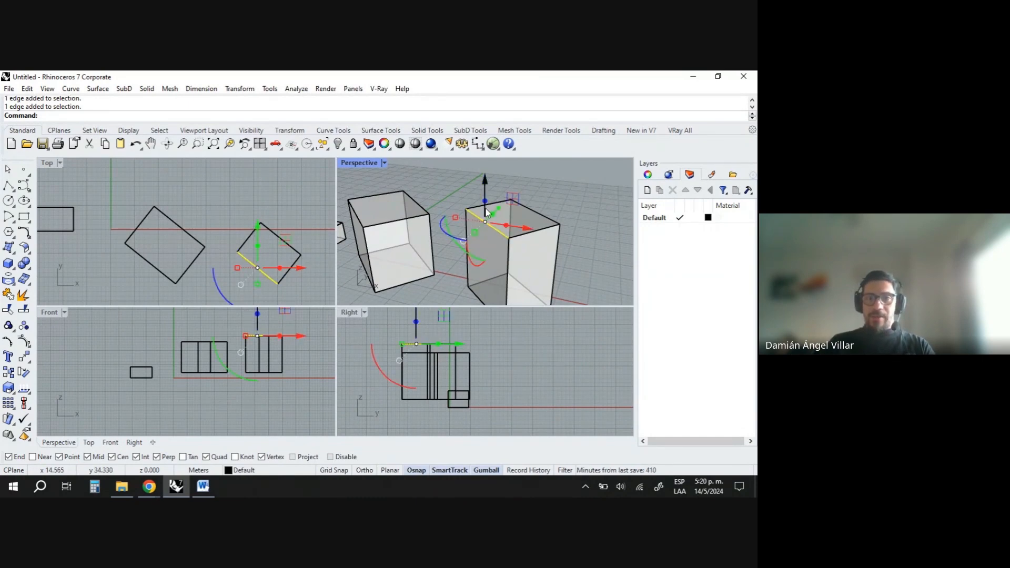
drag(487, 213, 487, 191)
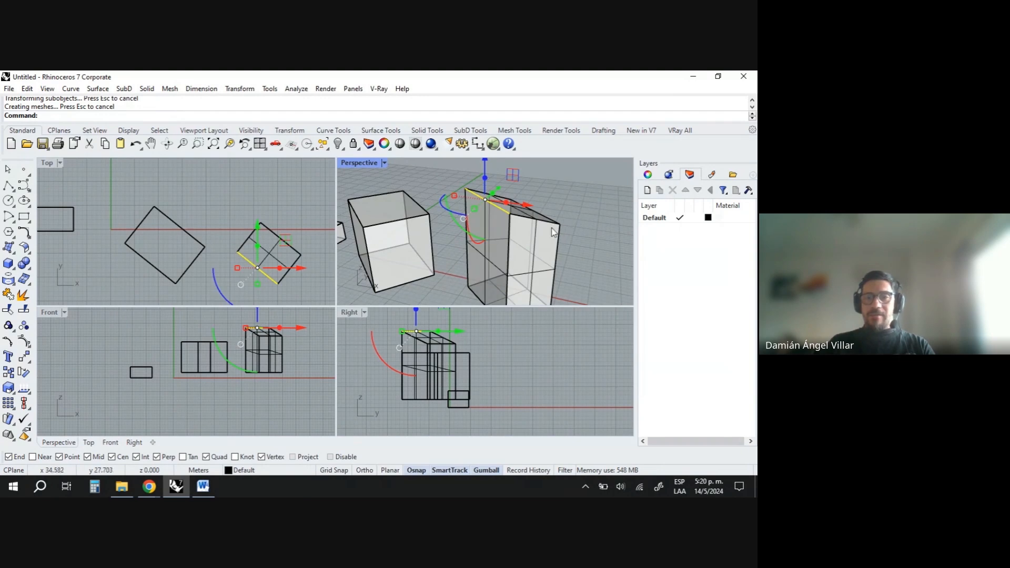
click(577, 197)
- Select only the sloped top face of the tall box and raise it along the Z axis with the gumball
scroll(559, 214, down, 5)
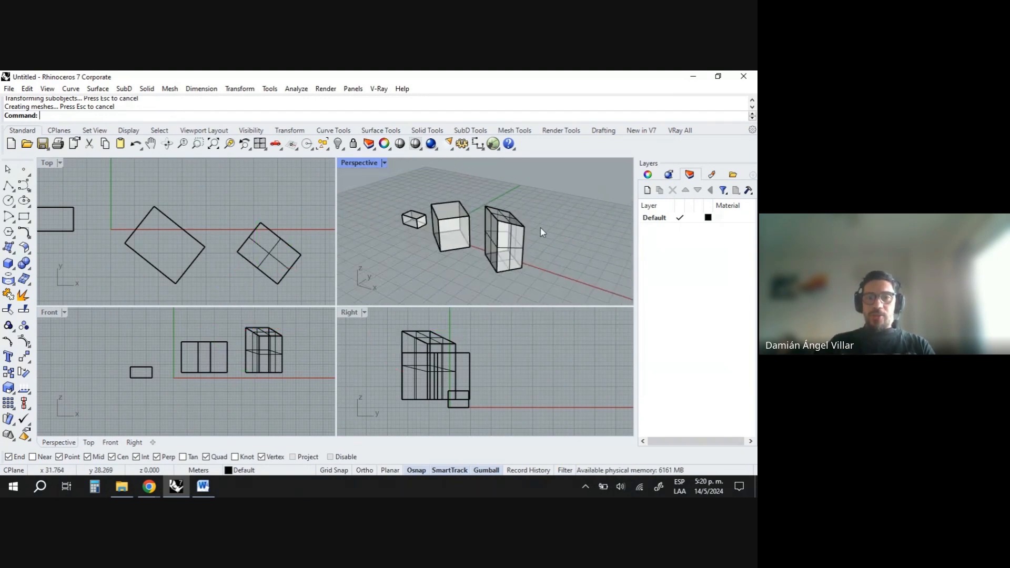
scroll(541, 226, up, 4)
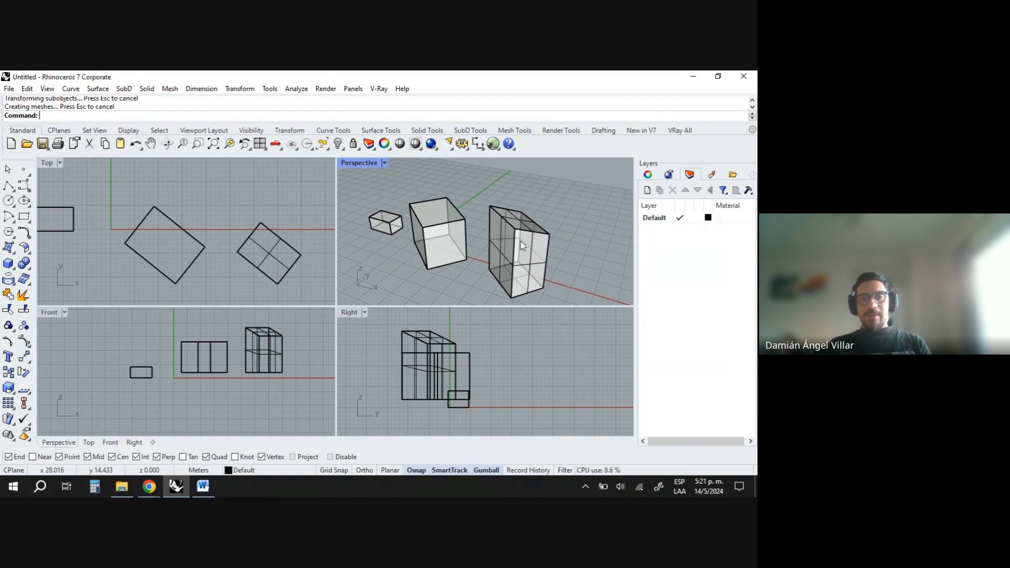
scroll(531, 239, up, 5)
right_drag(541, 232, 525, 237)
scroll(526, 231, down, 5)
scroll(494, 251, up, 4)
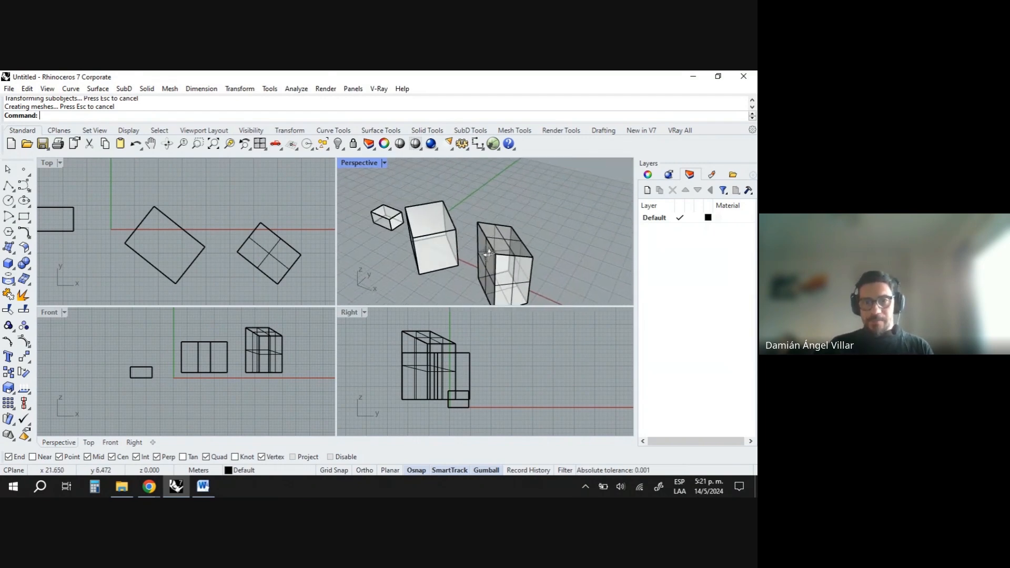
scroll(495, 242, down, 4)
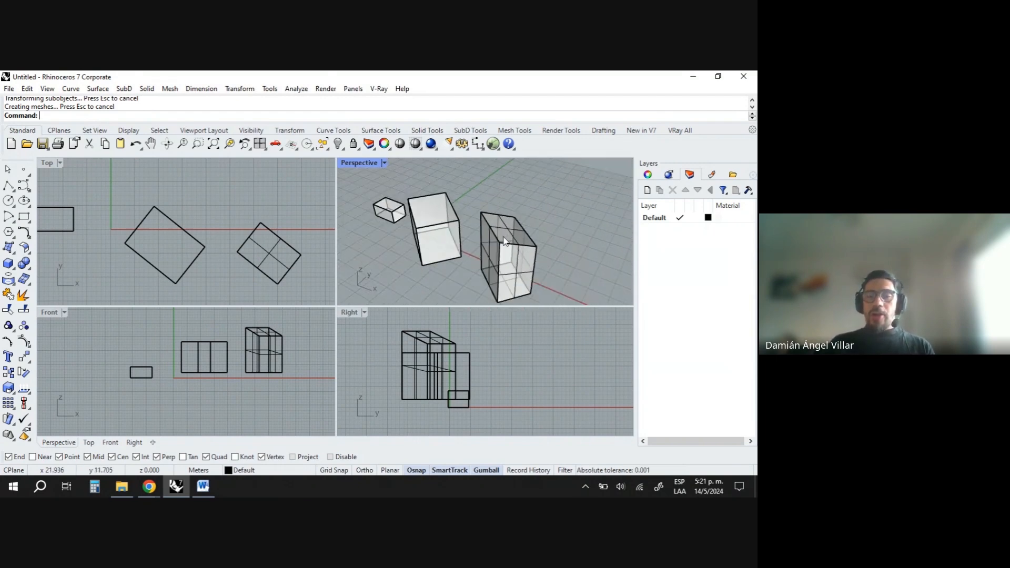
scroll(498, 241, up, 1)
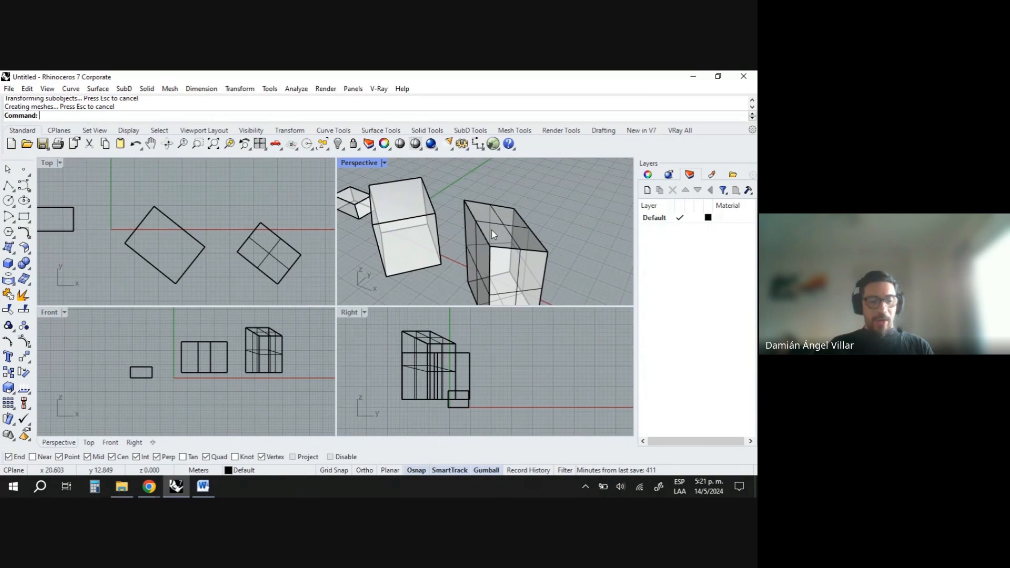
ctrl+shift+click(495, 232)
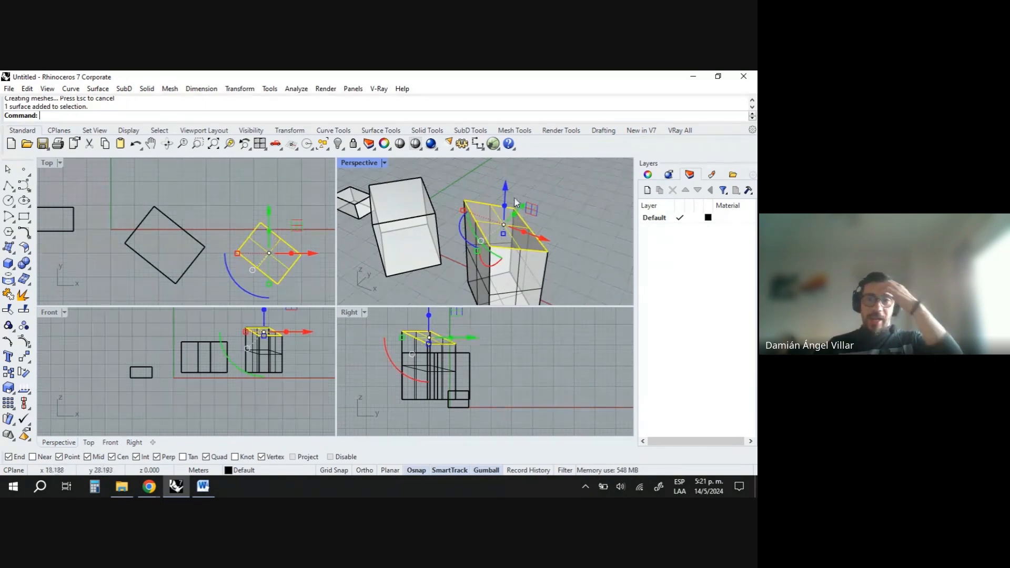
drag(506, 200, 509, 165)
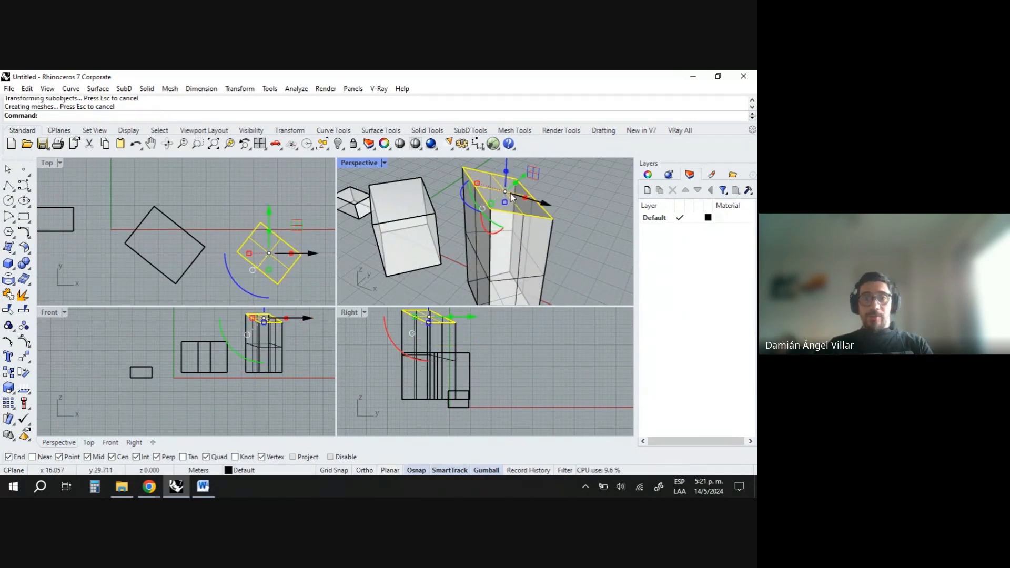
- Extrude the sloped top face upward with the gumball's Z extrude handle to add a new section, and deselect it
scroll(511, 233, down, 3)
scroll(514, 200, up, 3)
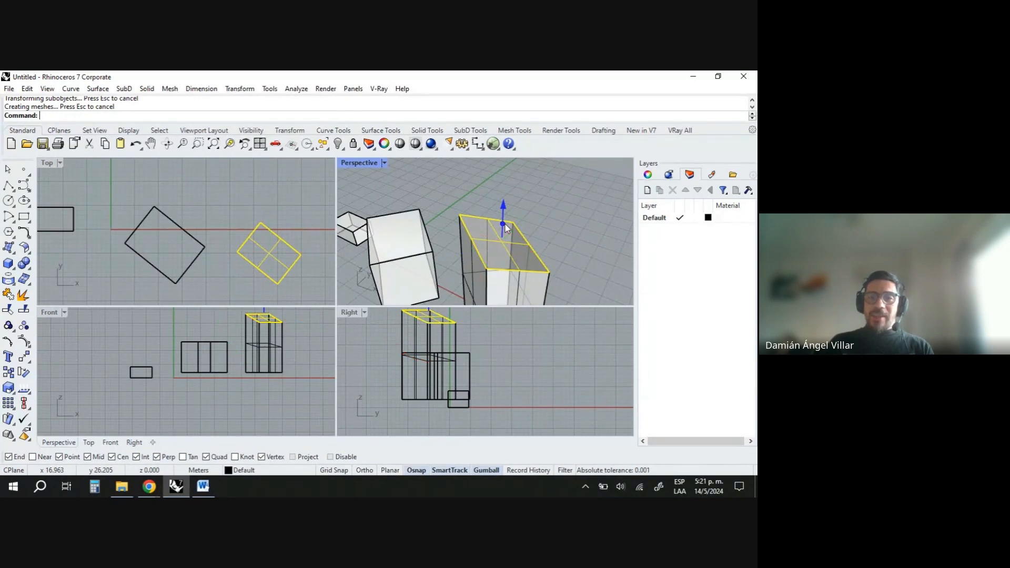
drag(505, 224, 514, 193)
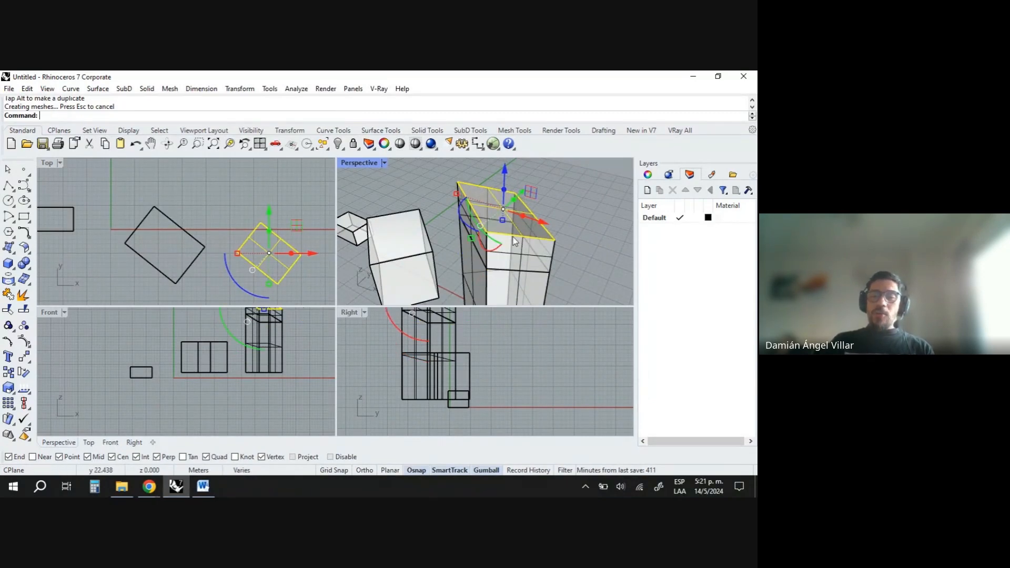
scroll(515, 240, down, 5)
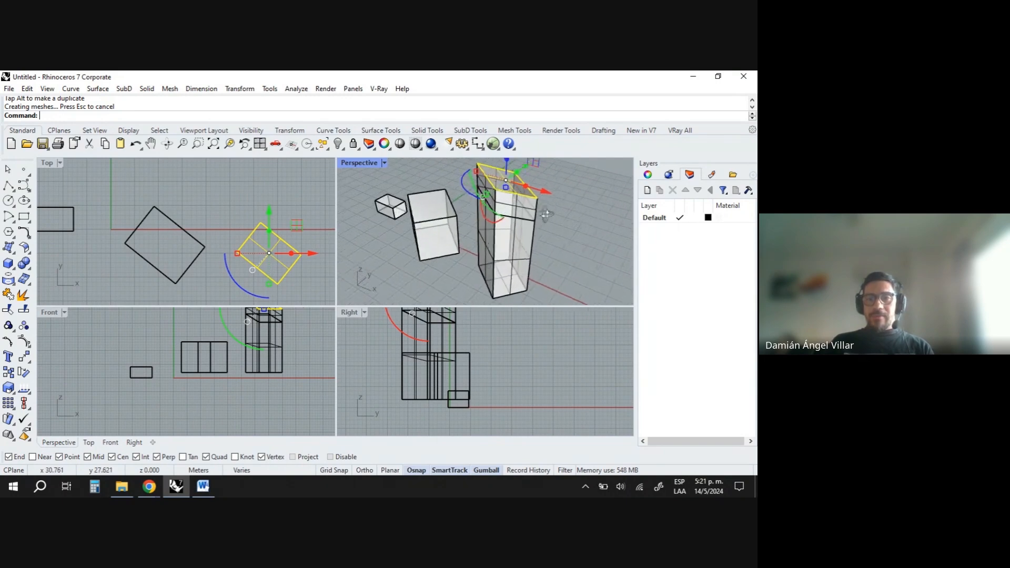
right_drag(547, 215, 476, 210)
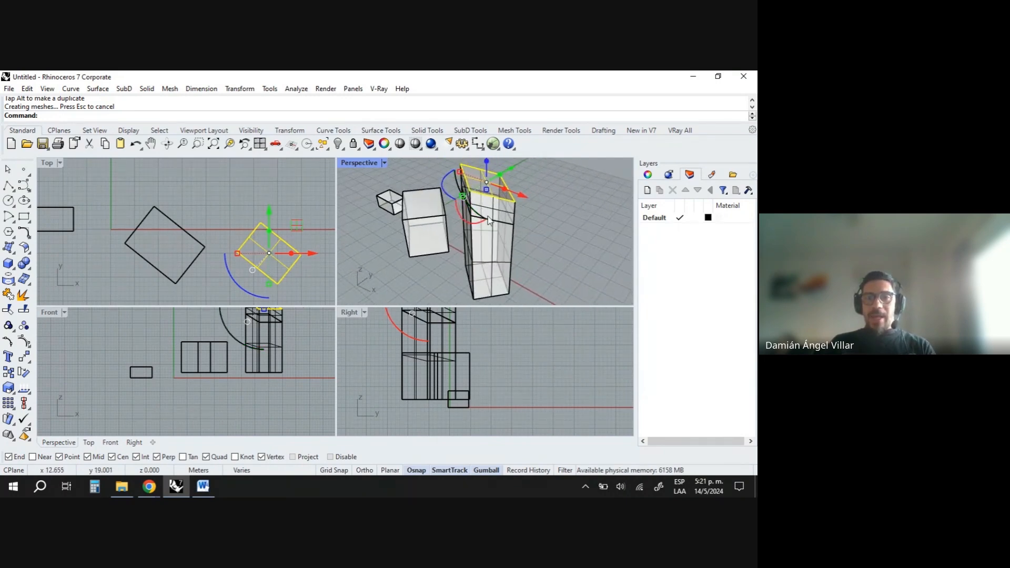
click(538, 232)
- Select the side face of the tall box's lower section and extrude it outward along the Y axis with the gumball
right_drag(539, 232, 459, 237)
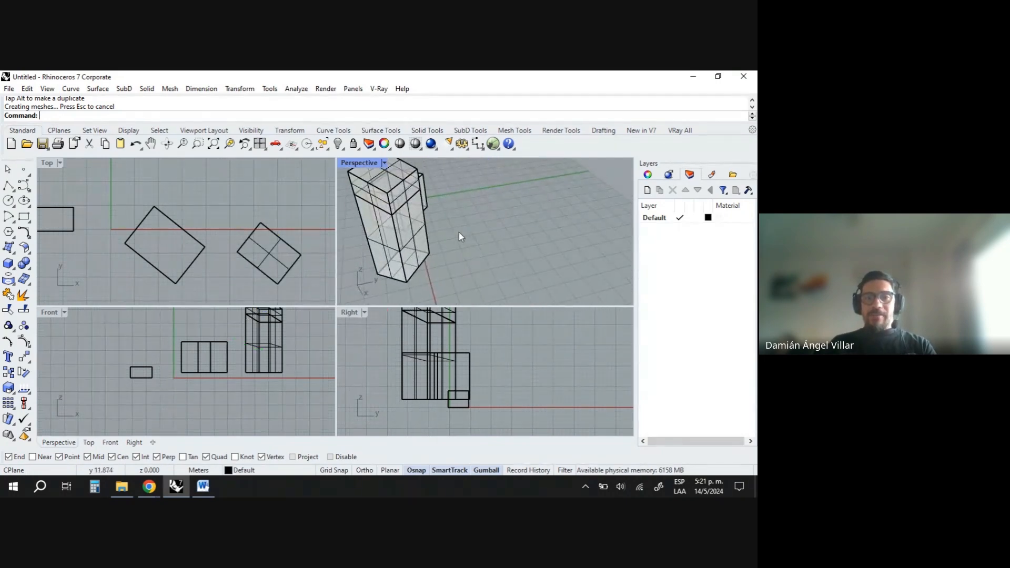
ctrl+shift+click(426, 242)
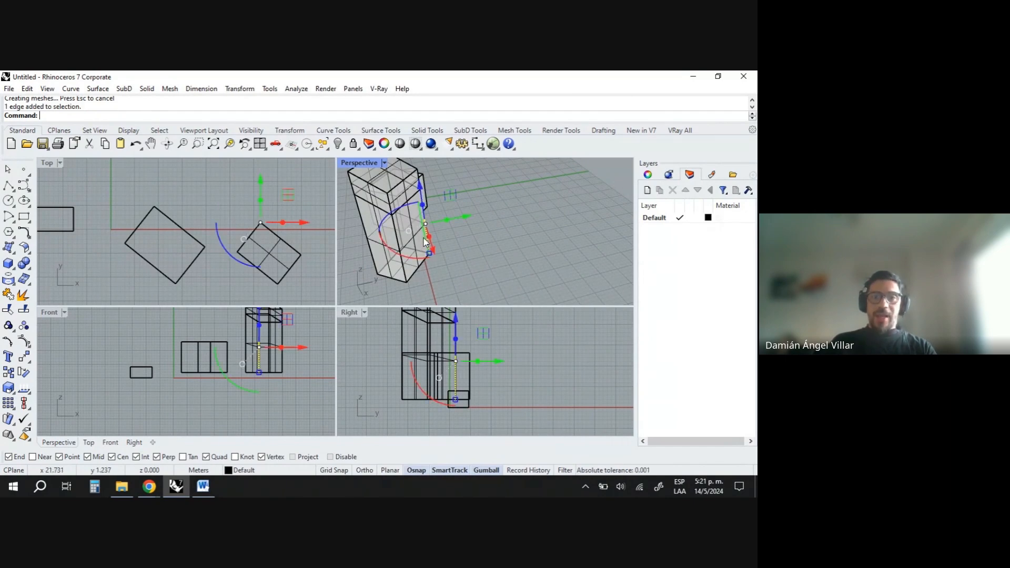
ctrl+shift+click(411, 270)
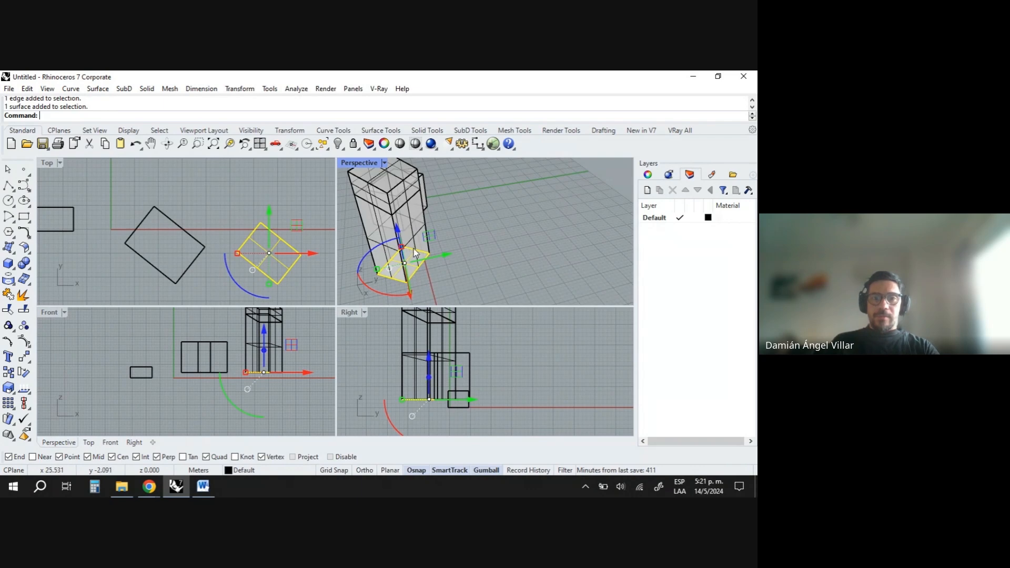
scroll(404, 241, up, 5)
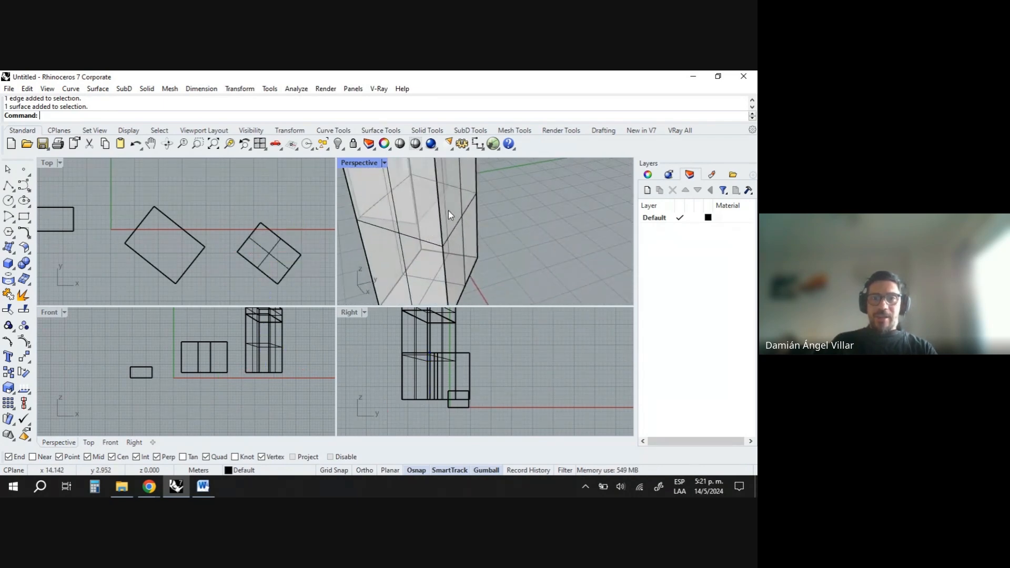
ctrl+shift+click(455, 213)
scroll(457, 212, down, 5)
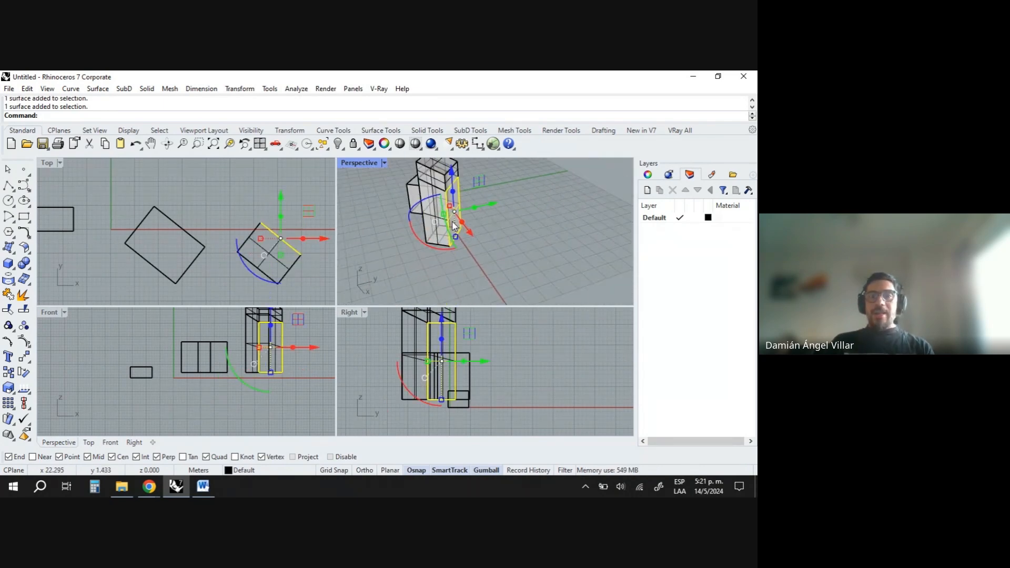
right_drag(479, 203, 481, 224)
scroll(475, 227, up, 3)
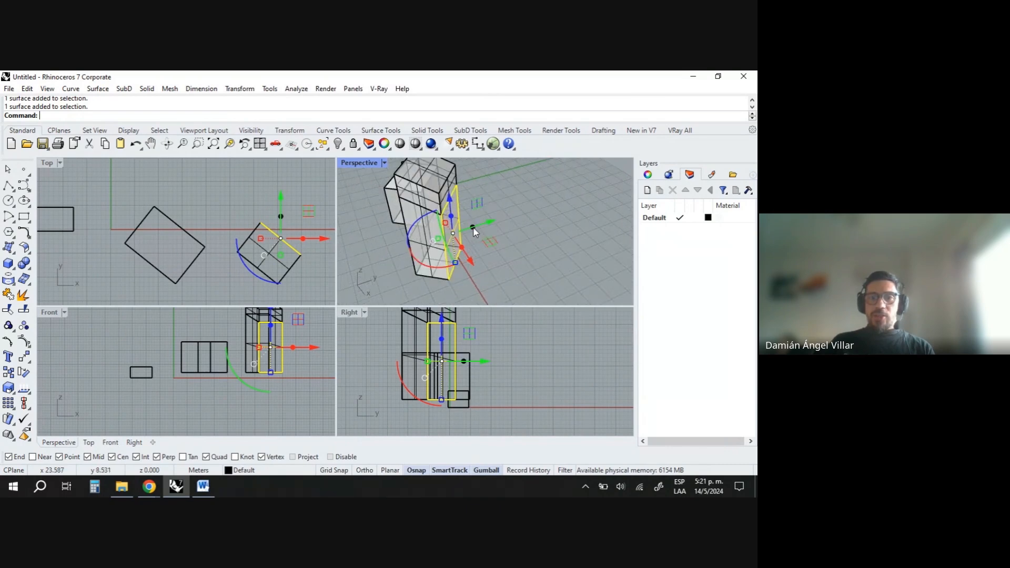
drag(465, 230, 542, 213)
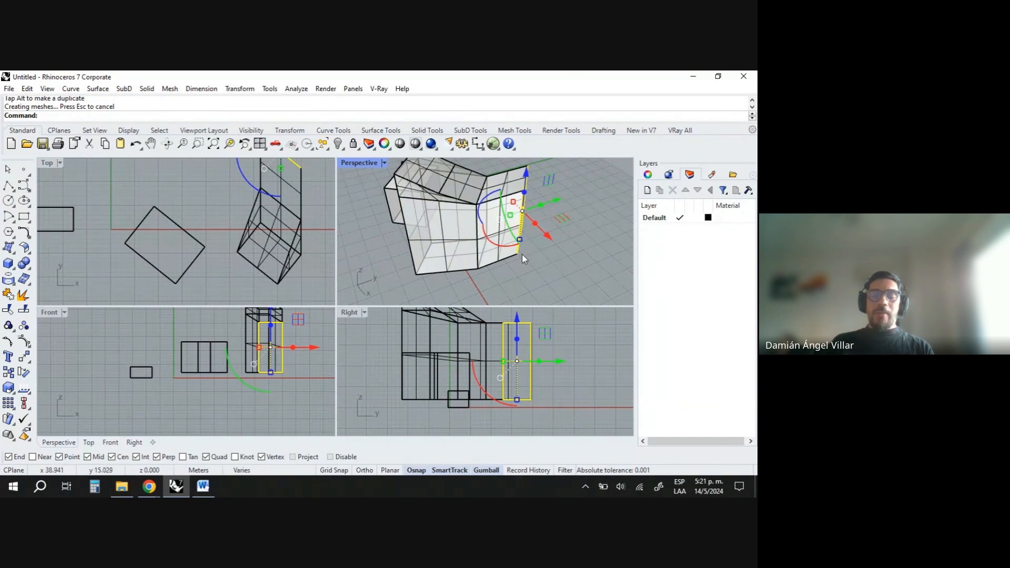
- Deselect the extruded side face, inspect the resulting solid from other angles, and undo the sideways extrusion
right_drag(522, 254, 501, 280)
key(Escape)
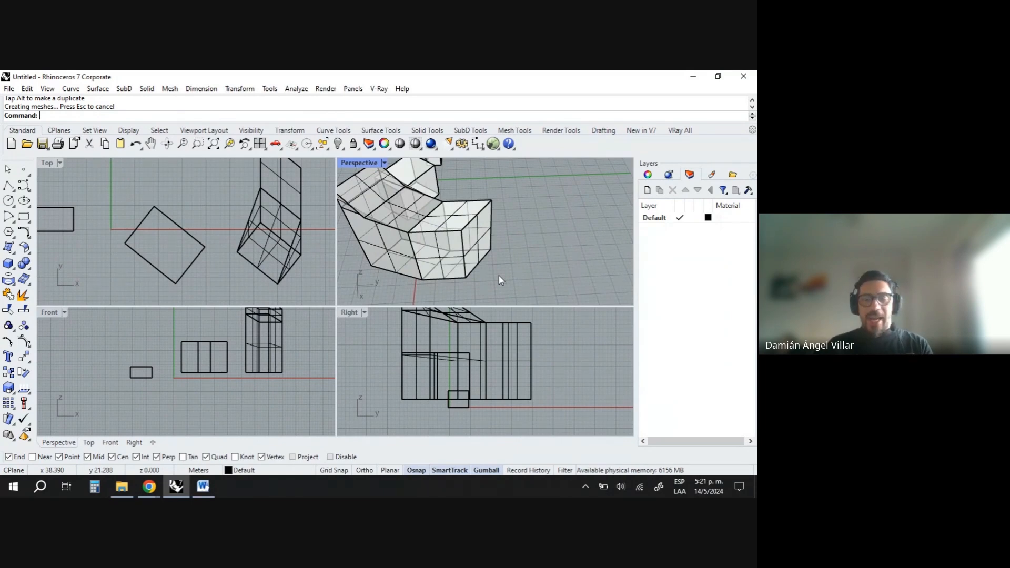
right_drag(495, 272, 441, 232)
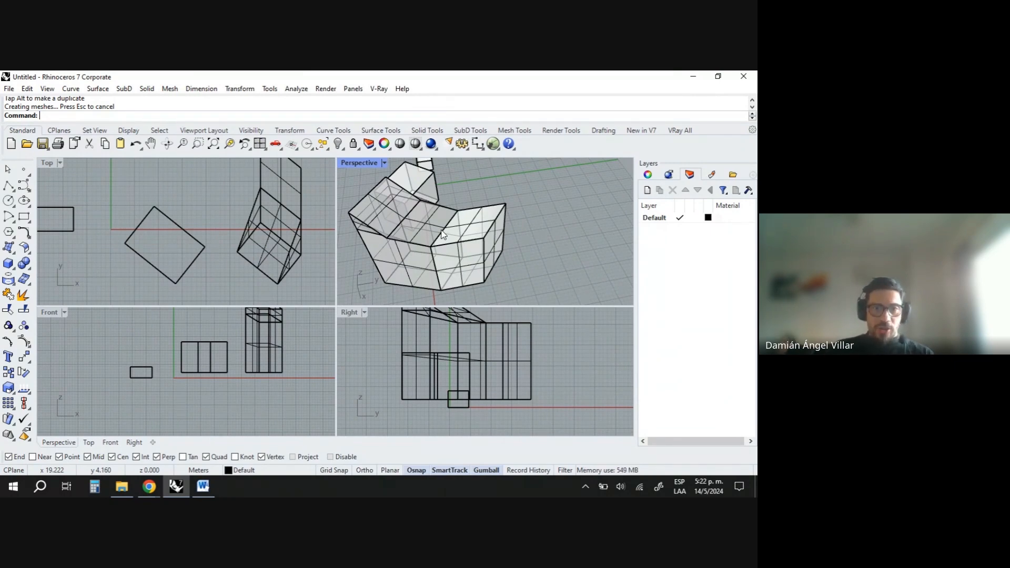
key(ctrl+z)
key(ctrl+z)
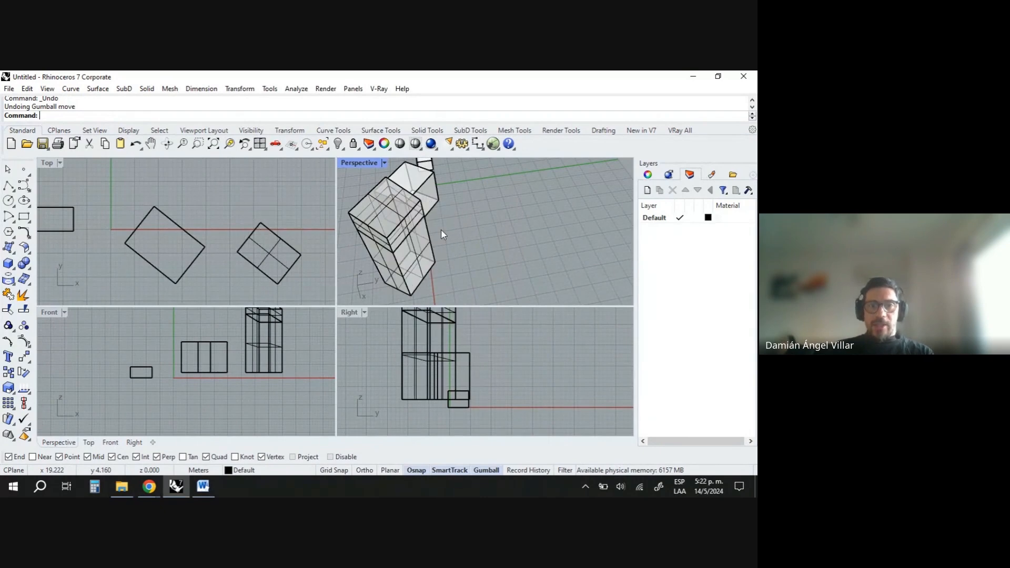
- Undo the top face's upward extrusion, and pull the tall box's lower near vertical edge outward along the X axis with the gumball
key(ctrl+z)
right_drag(371, 270, 448, 236)
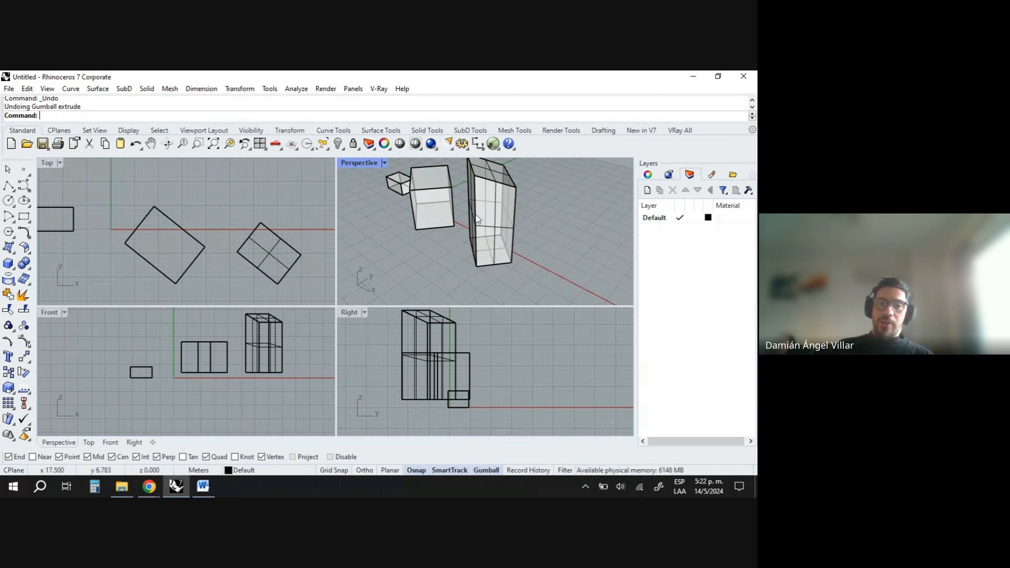
right_drag(484, 222, 543, 231)
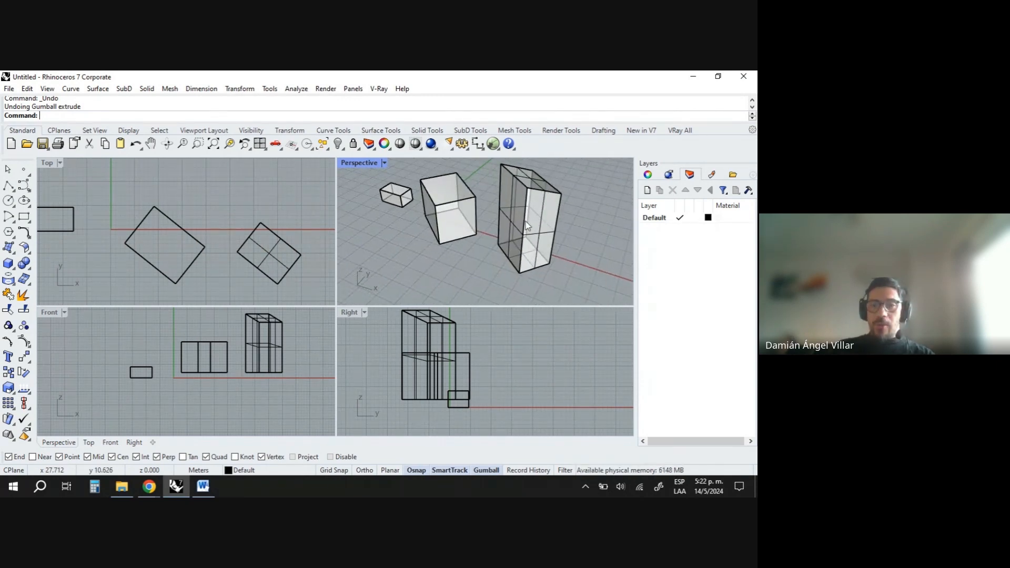
ctrl+shift+click(524, 230)
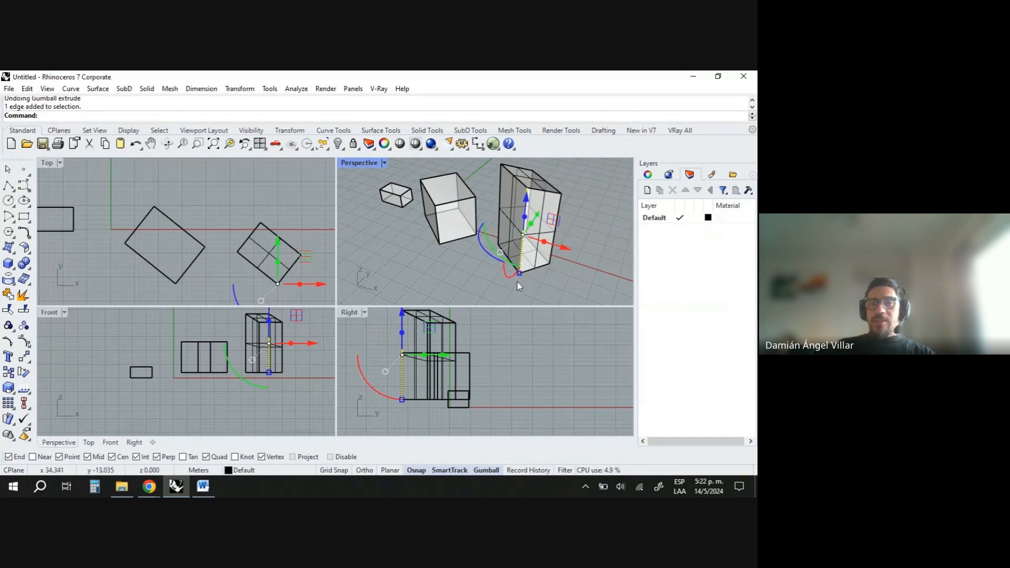
drag(546, 247, 601, 276)
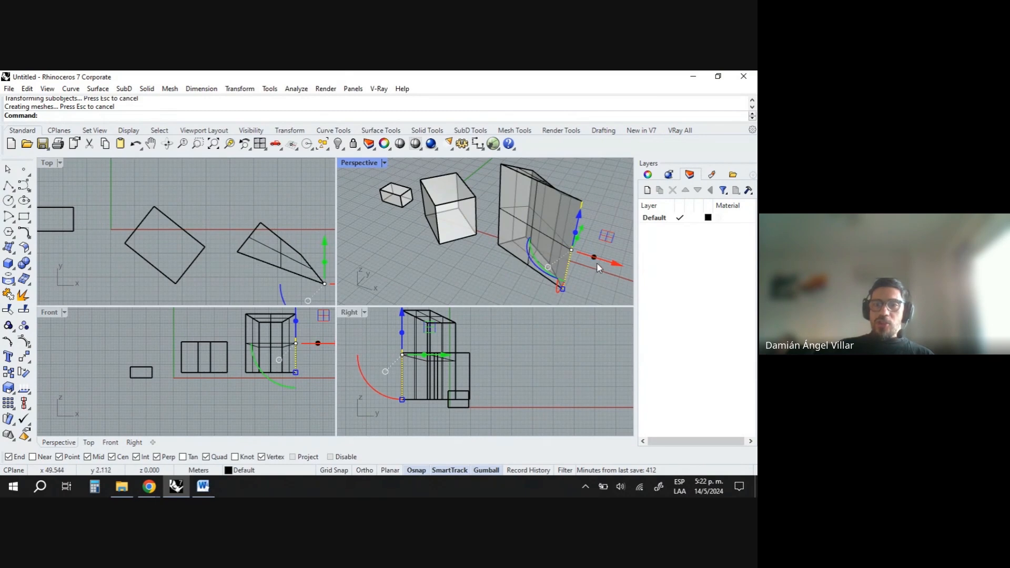
- Extrude the selected edge with the gumball along Y, along X and back along Y into three upright surfaces, and deselect it
right_drag(595, 263, 543, 267)
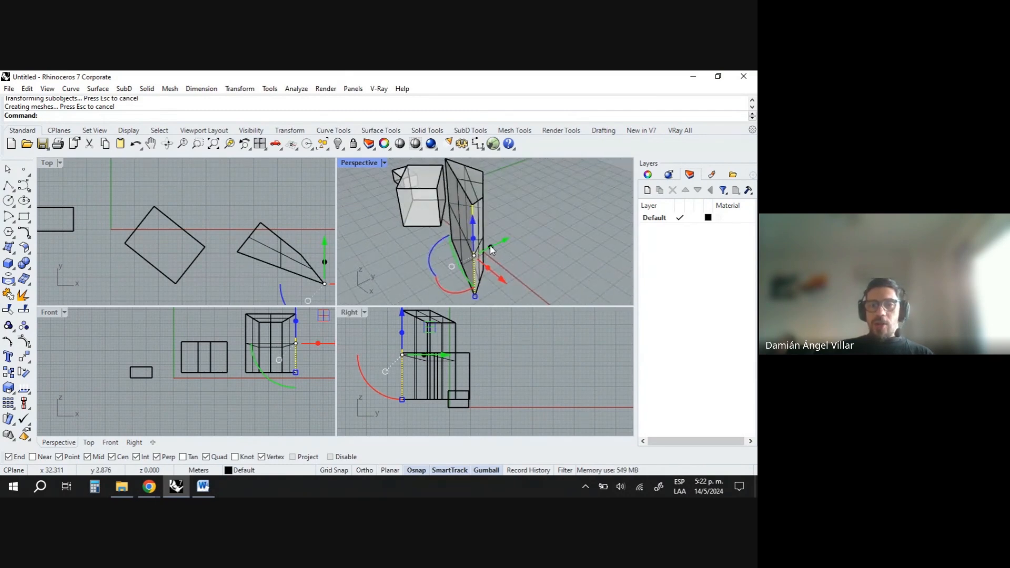
drag(501, 243, 568, 213)
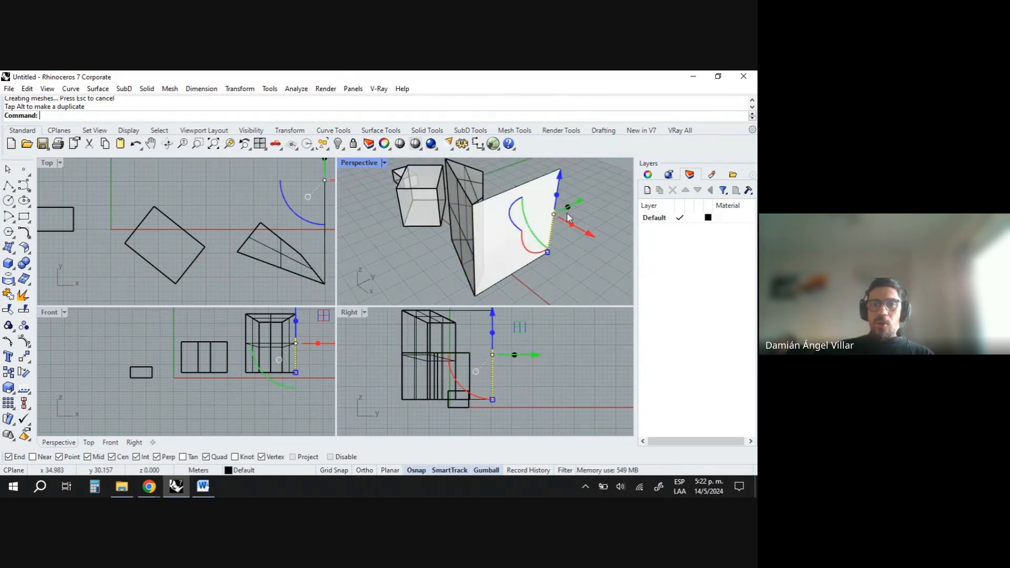
right_drag(506, 198, 526, 221)
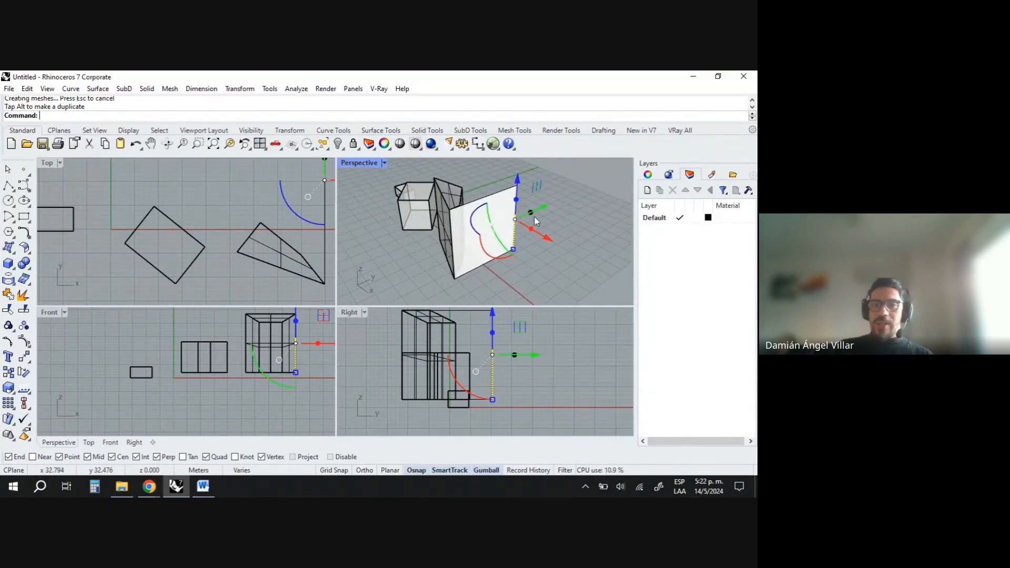
drag(534, 218, 541, 248)
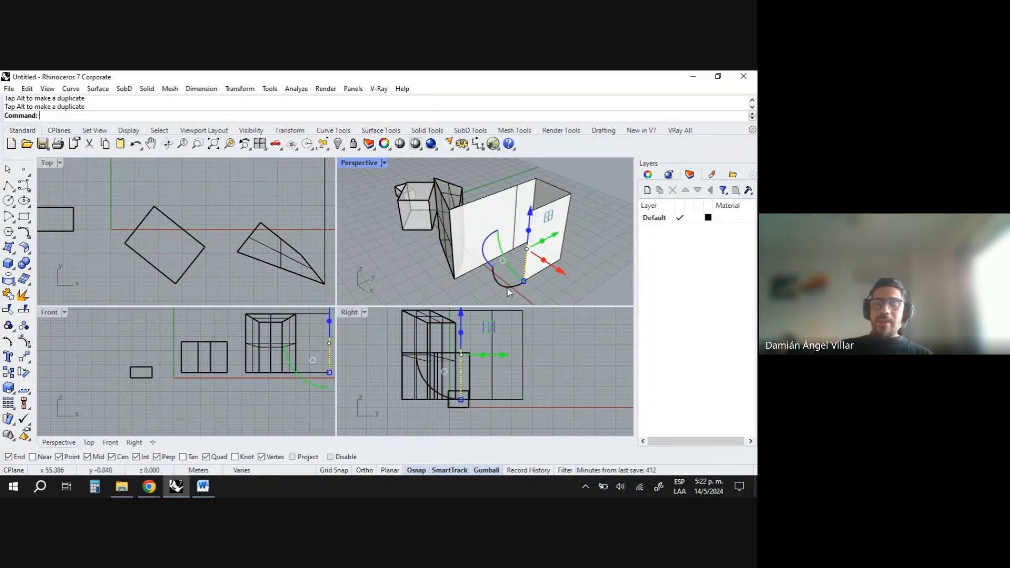
right_drag(482, 184, 427, 195)
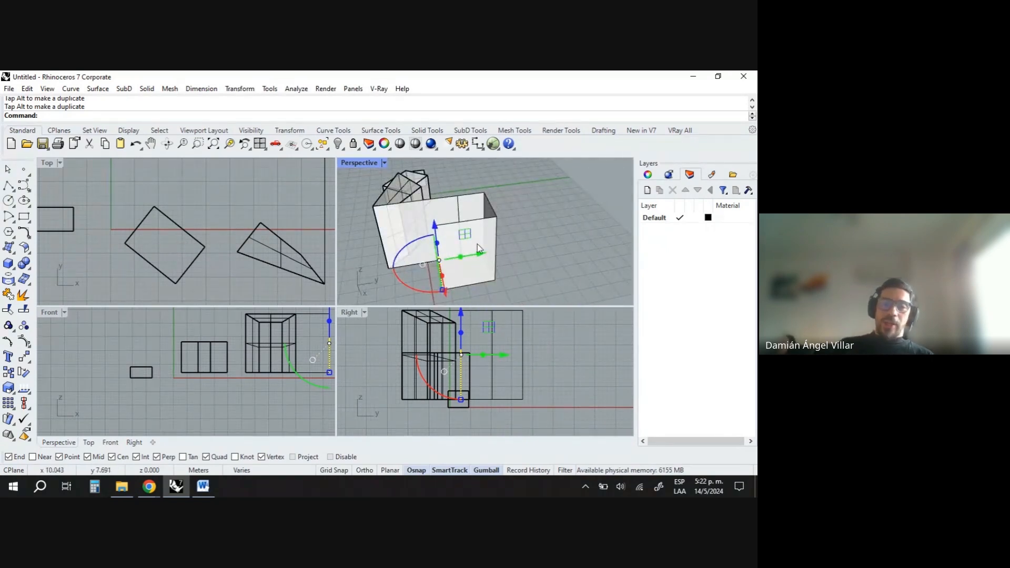
click(533, 234)
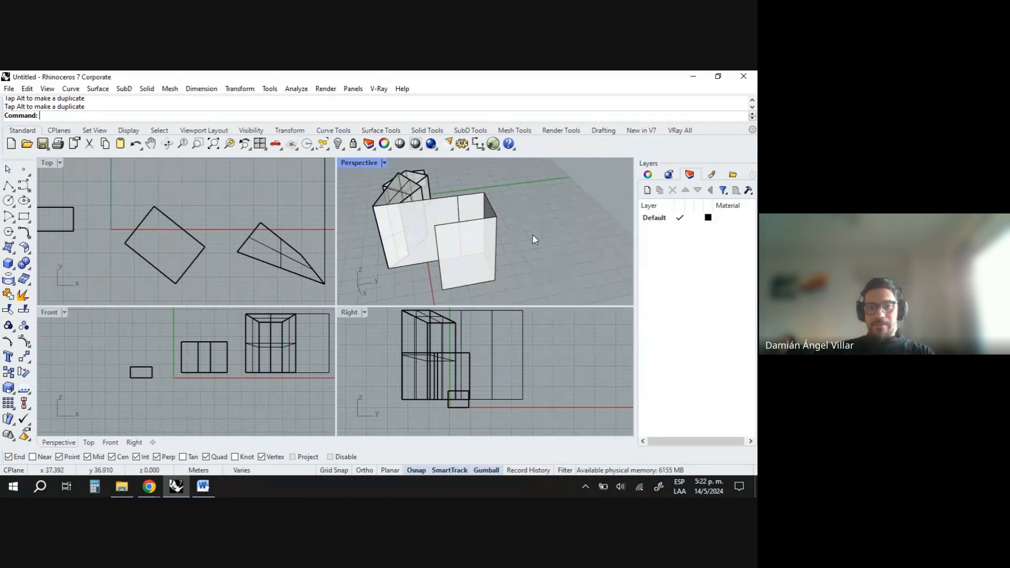
- Delete the three upright surfaces extruded from the tall solid's edge, keeping the solid itself
click(476, 221)
click(470, 202)
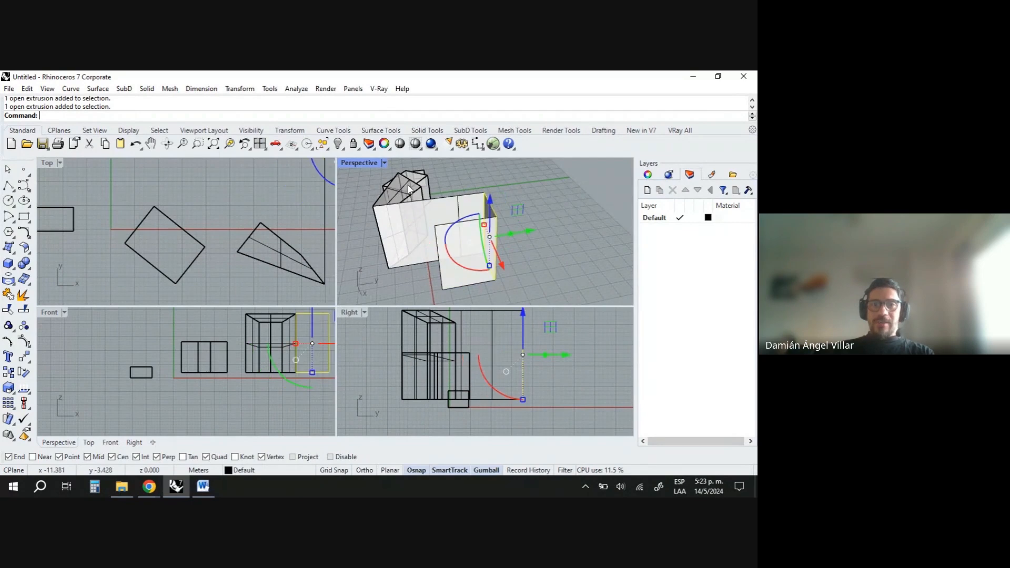
key(Escape)
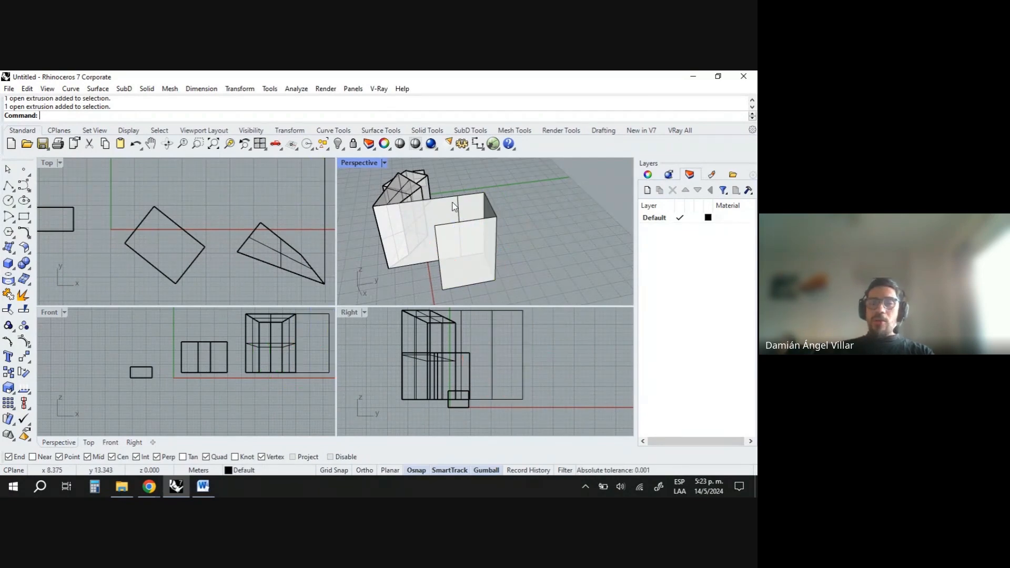
click(436, 205)
key(Delete)
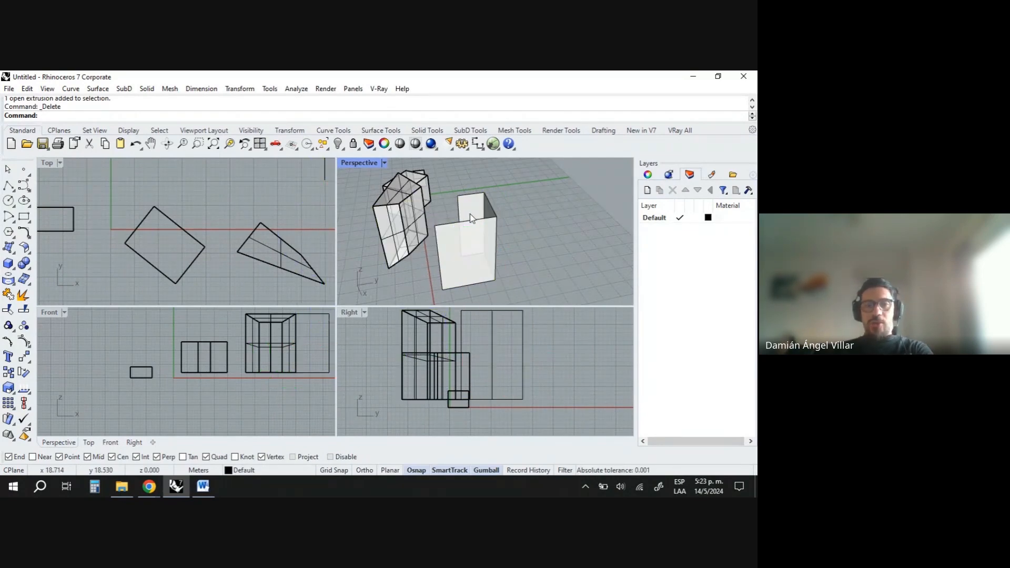
click(485, 226)
key(Delete)
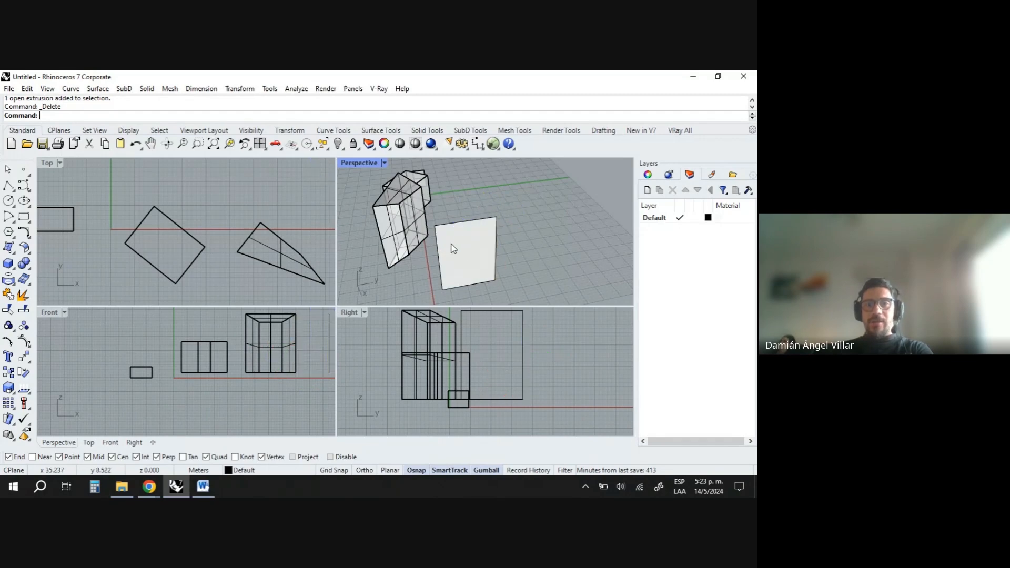
click(451, 244)
right_drag(451, 244, 450, 254)
key(Delete)
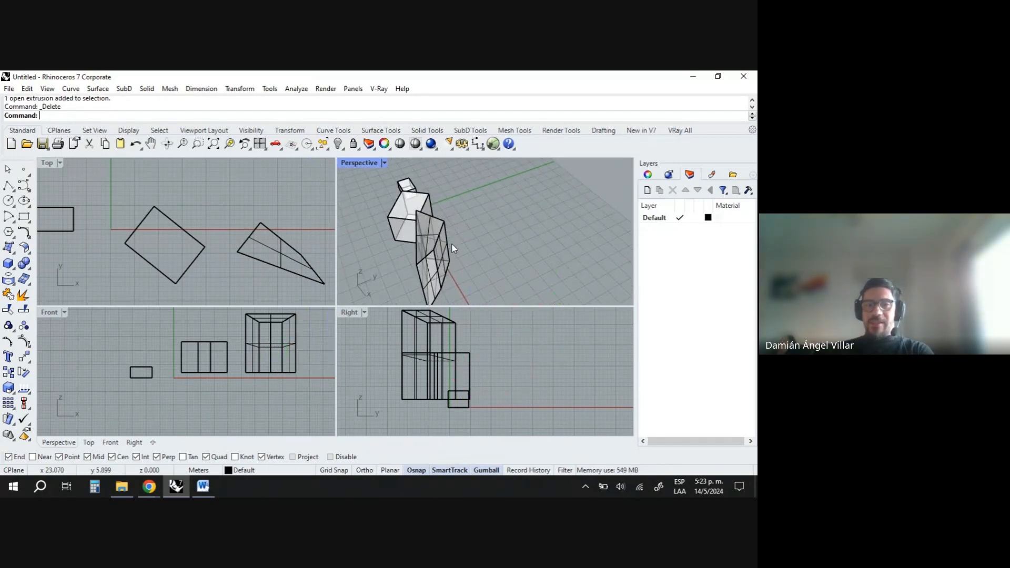
- Examine the deformed tall solid's faces, edges and isocurves from several angles and distances
click(448, 244)
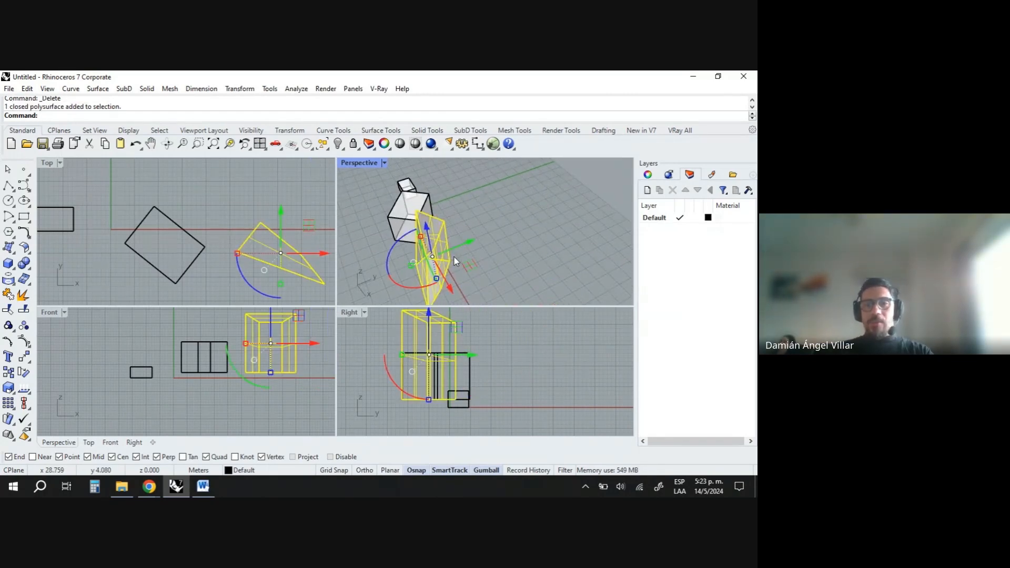
click(457, 257)
right_drag(459, 258, 489, 258)
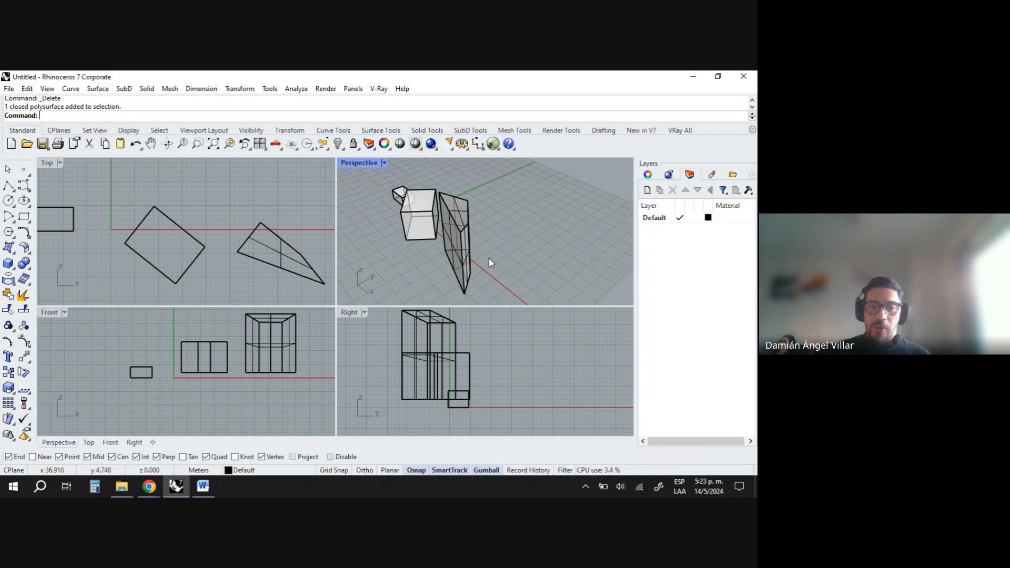
right_drag(437, 253, 510, 242)
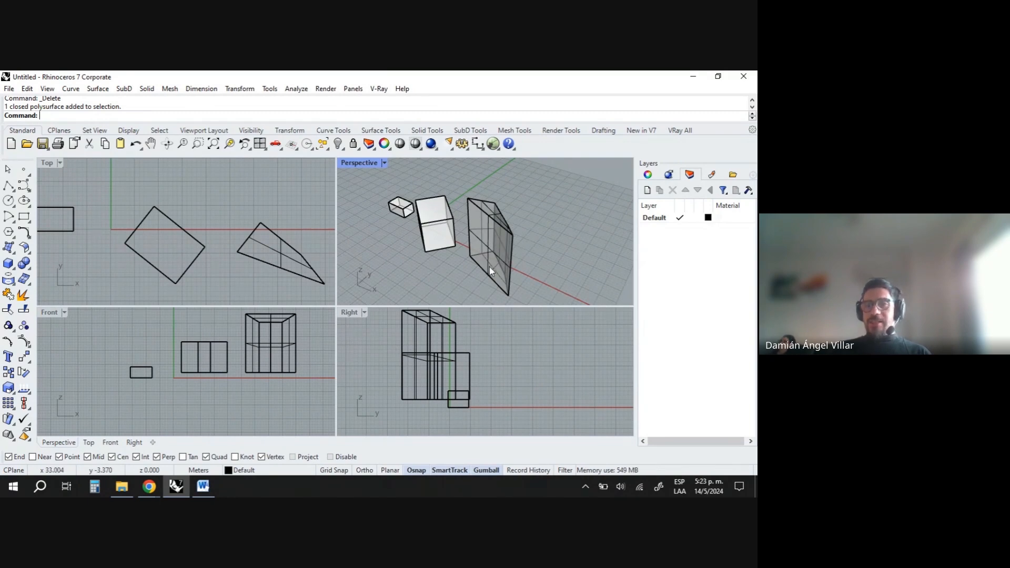
scroll(485, 255, up, 2)
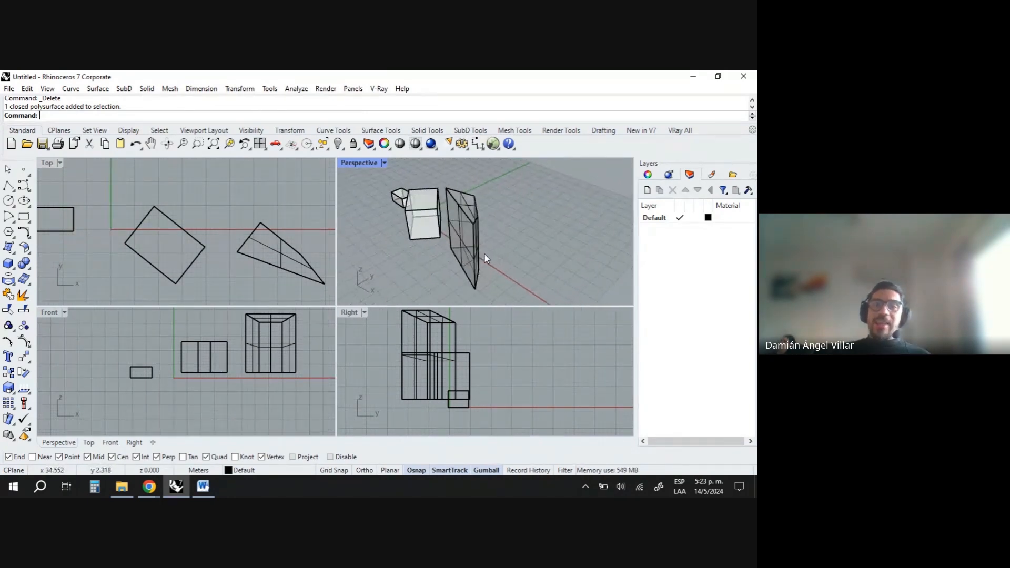
scroll(461, 222, up, 3)
scroll(461, 222, up, 2)
scroll(461, 232, down, 4)
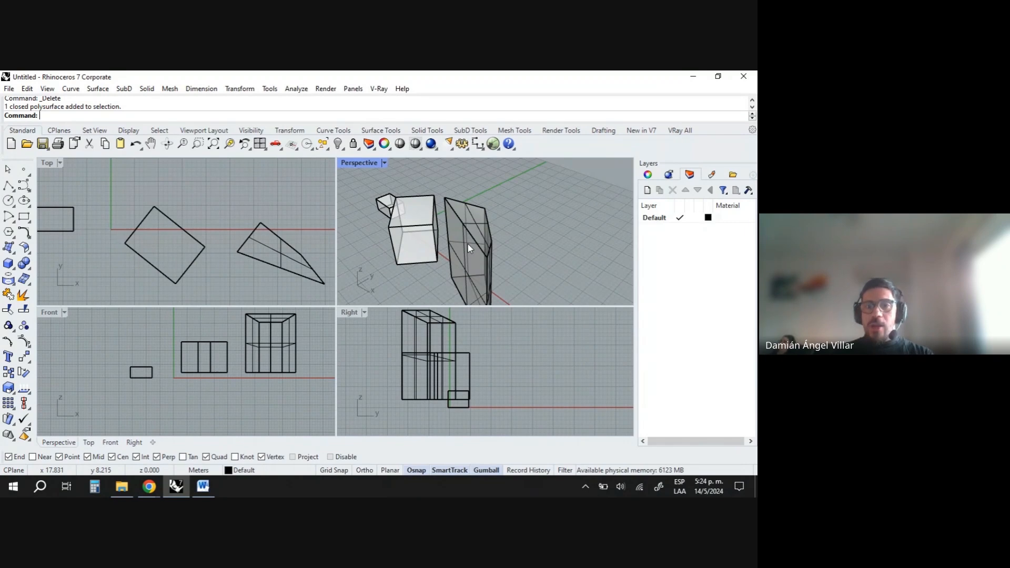
right_drag(502, 261, 485, 199)
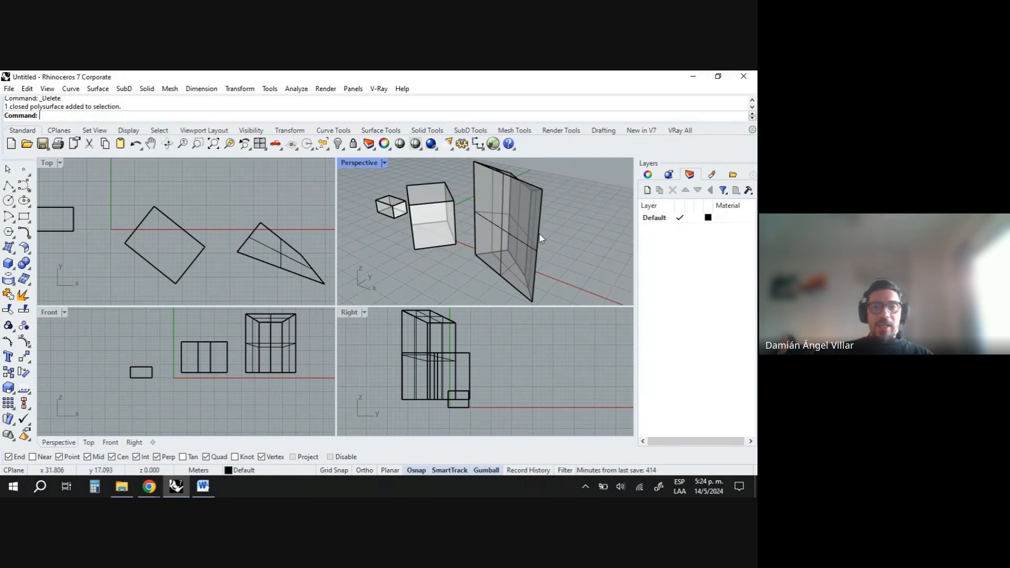
right_drag(541, 238, 499, 223)
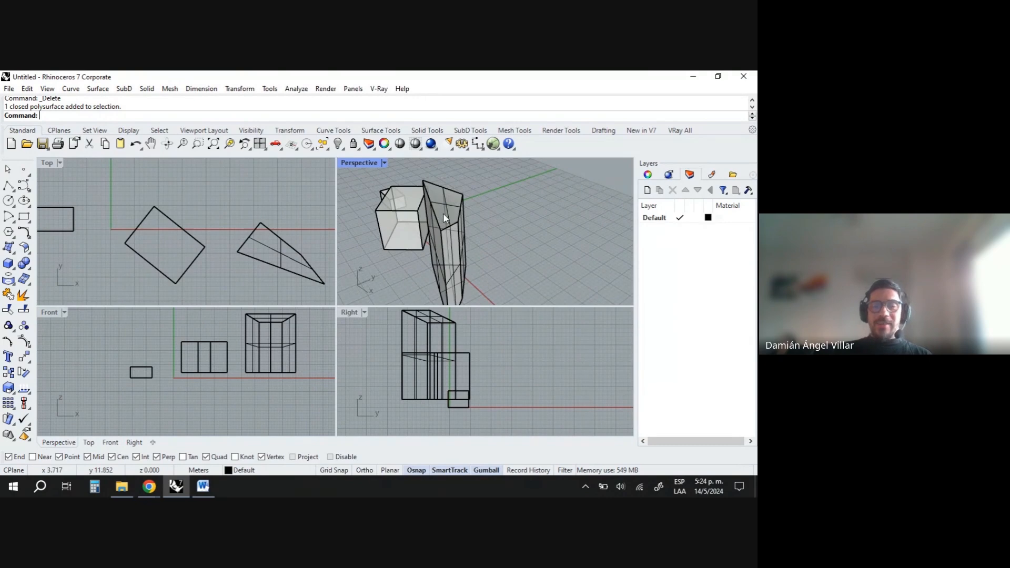
scroll(443, 213, up, 3)
scroll(445, 210, down, 2)
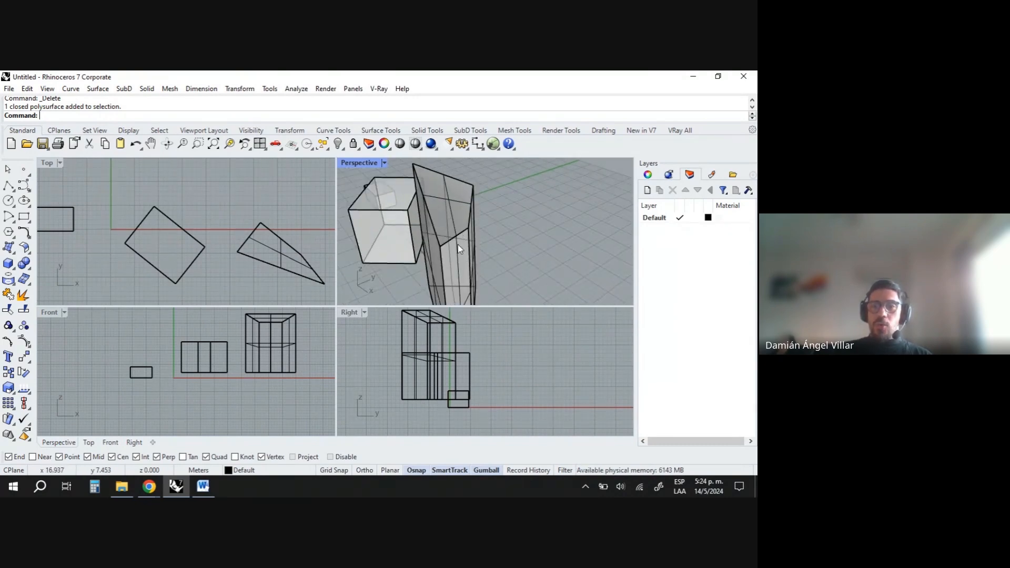
- Select the deformed tall solid, display its object properties in more width, and set its isocurve density to 10
click(466, 233)
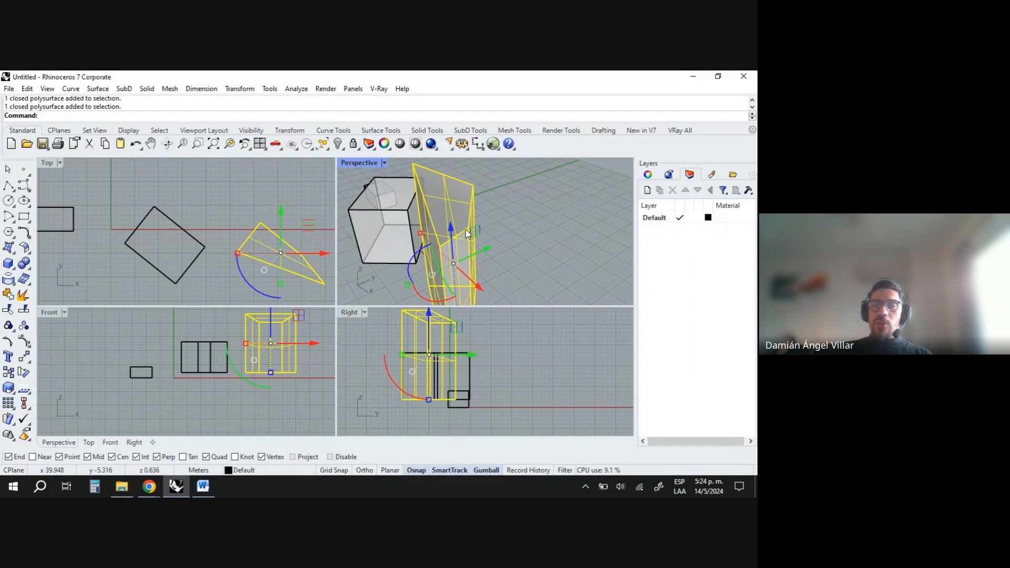
right_drag(463, 243, 516, 253)
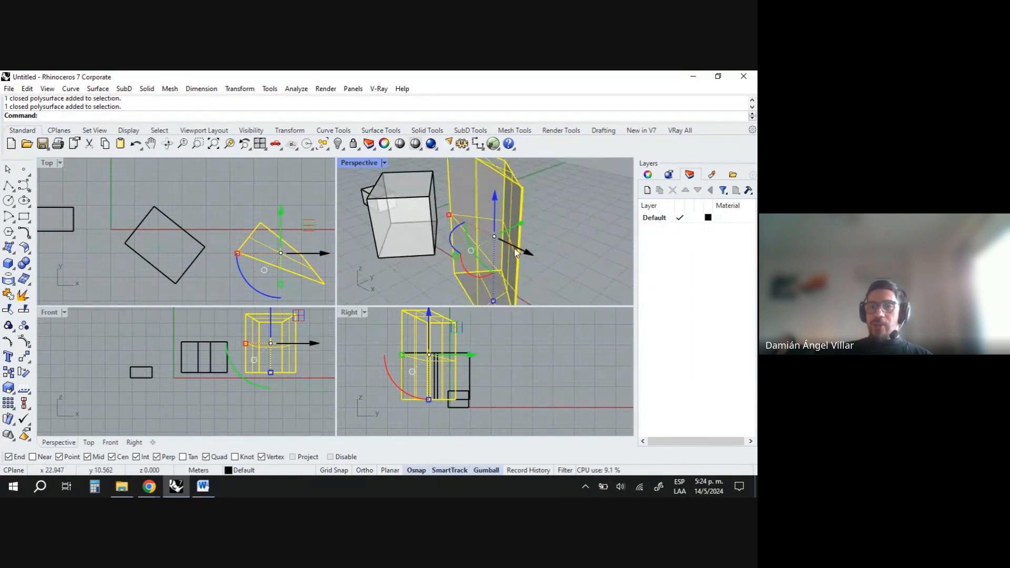
click(649, 176)
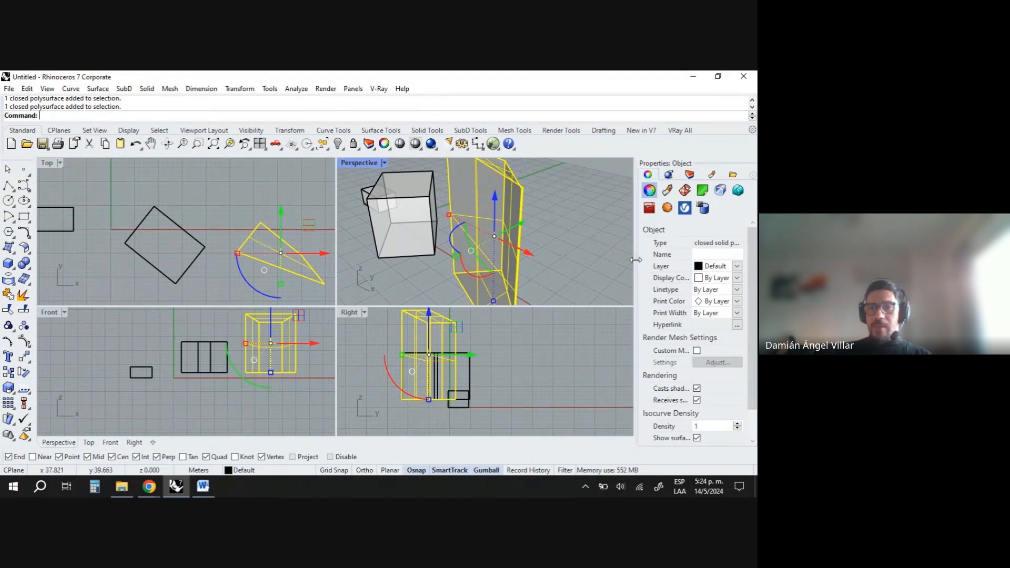
drag(636, 260, 603, 258)
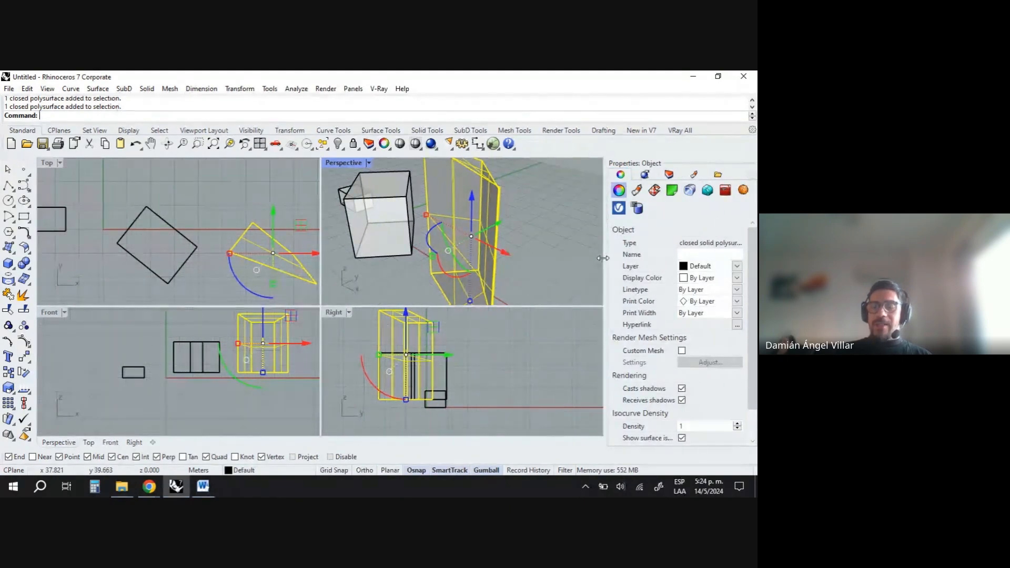
scroll(500, 226, down, 3)
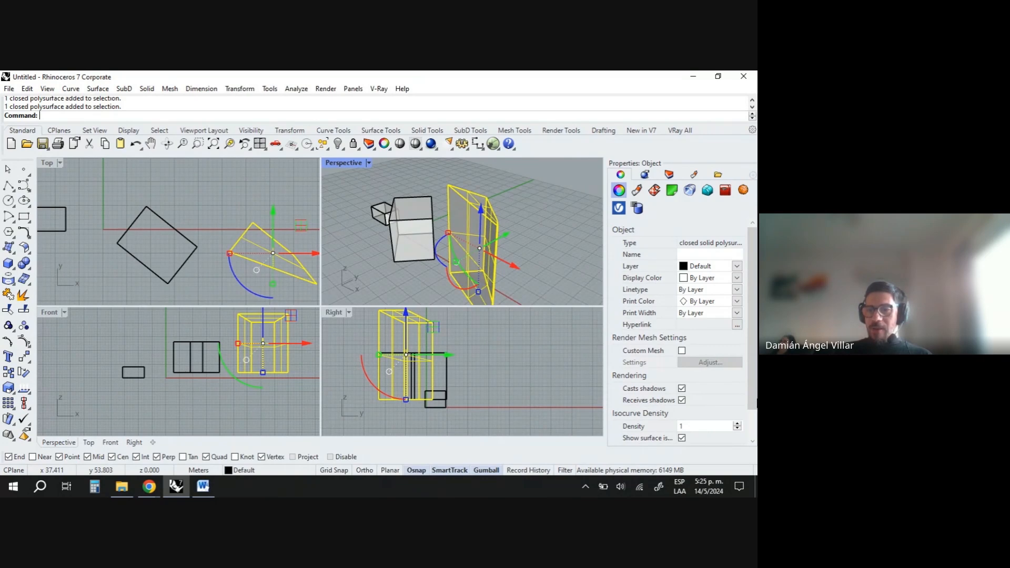
scroll(673, 395, down, 3)
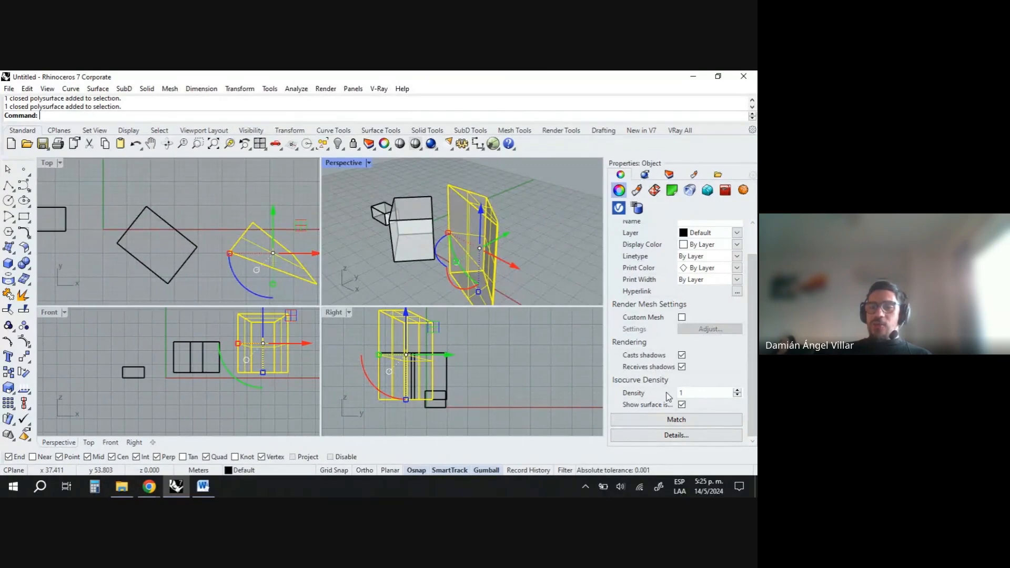
double_click(707, 395)
click(705, 394)
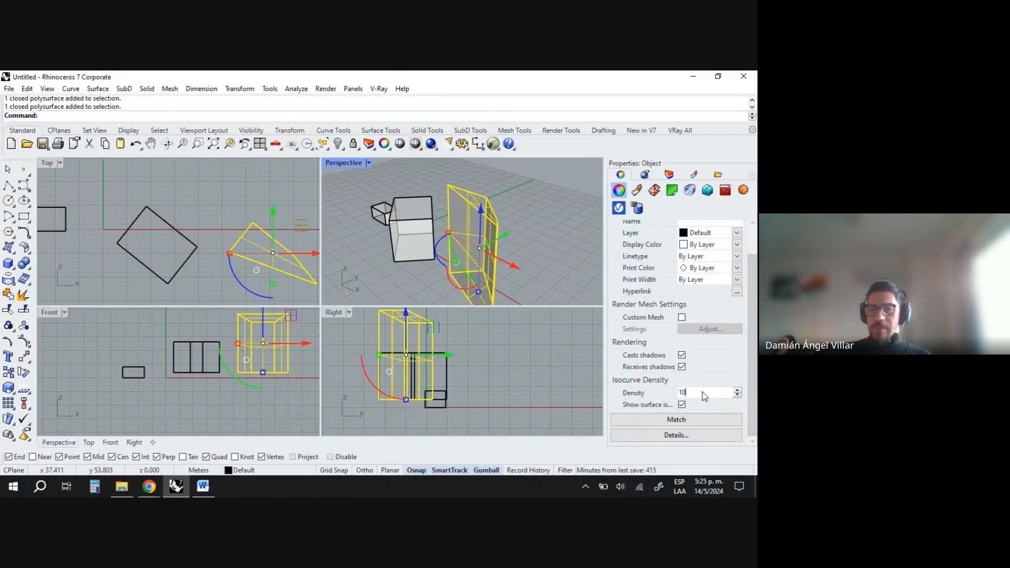
text(0)
key(Return)
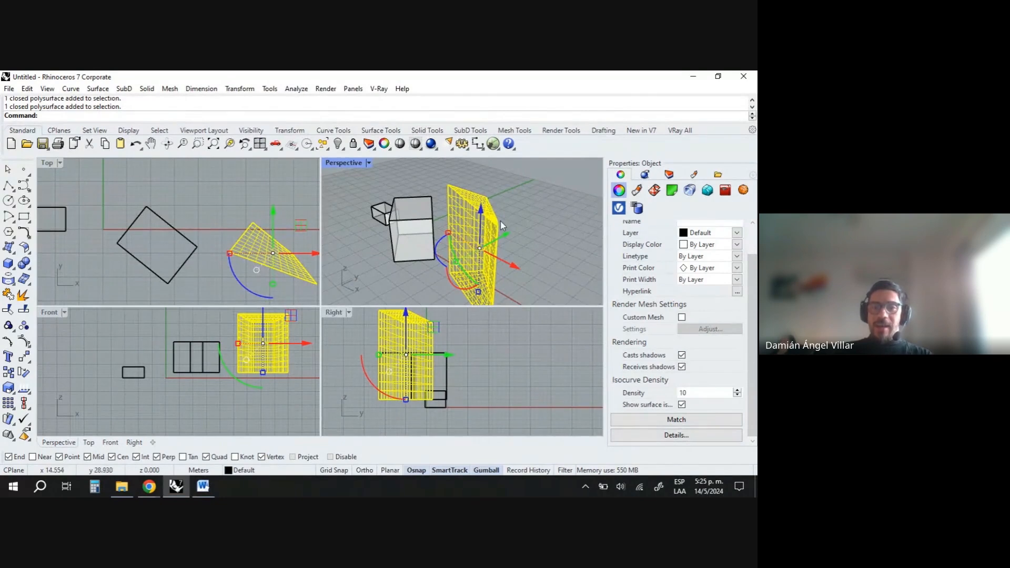
- Deselect the tall solid, inspect its isocurve grid from several angles and distances, and select the solid again
click(541, 232)
scroll(484, 239, up, 6)
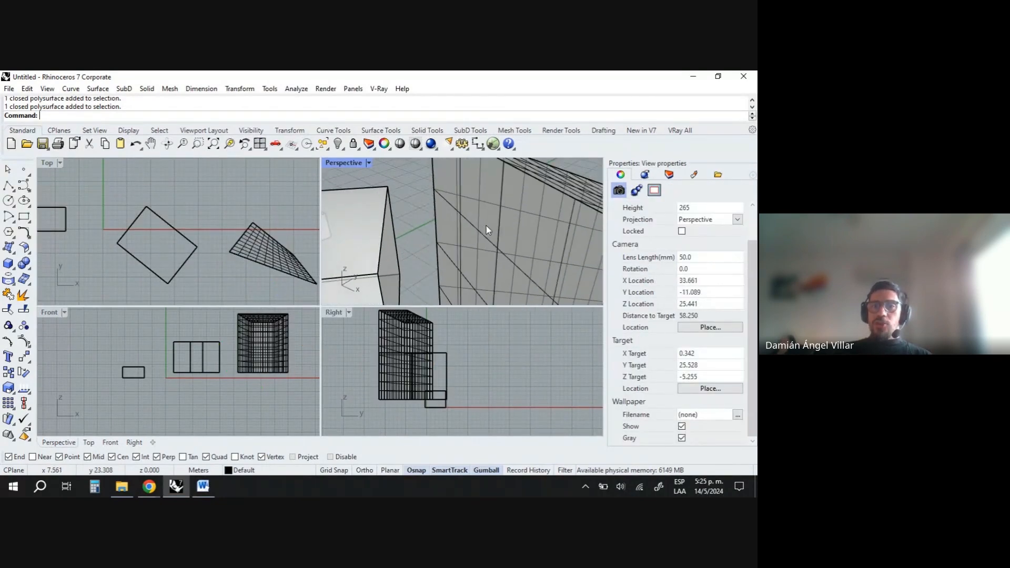
scroll(486, 227, down, 2)
right_drag(524, 244, 522, 232)
scroll(462, 220, down, 4)
right_drag(462, 262, 472, 252)
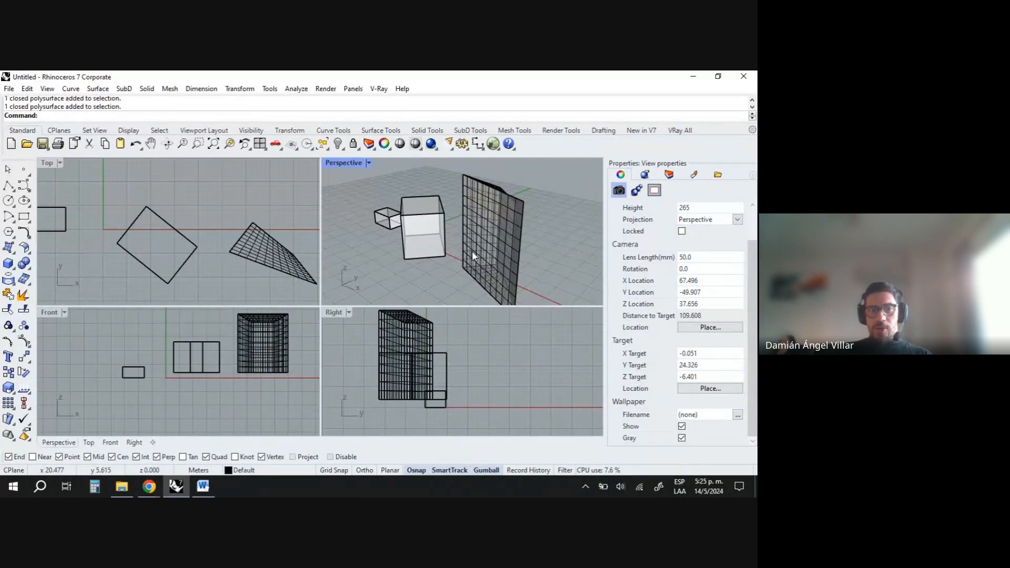
right_drag(525, 270, 438, 242)
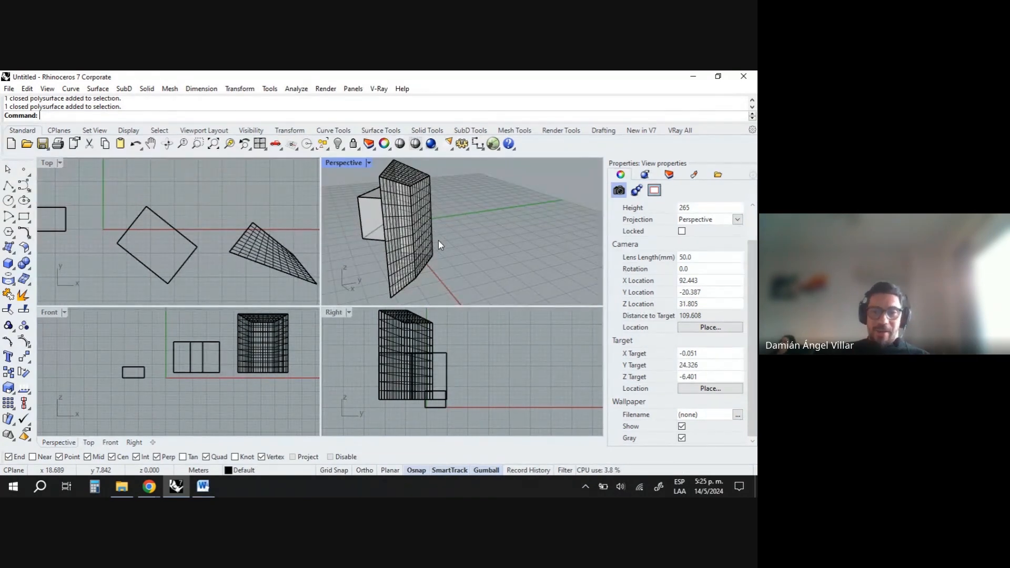
click(430, 234)
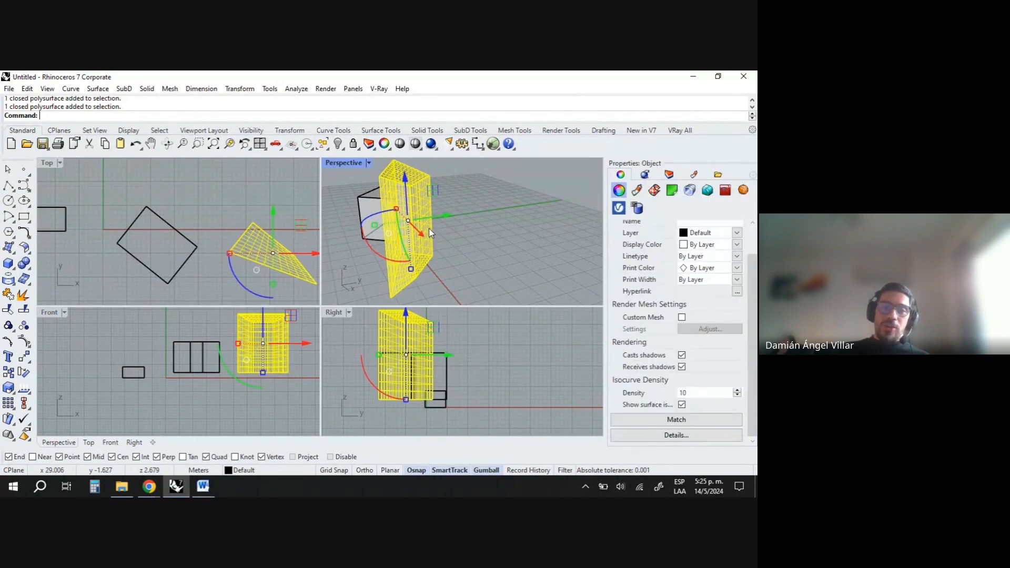
- Set the tall solid's isocurve density to 1, try a density of 0, and return it to 1
double_click(709, 392)
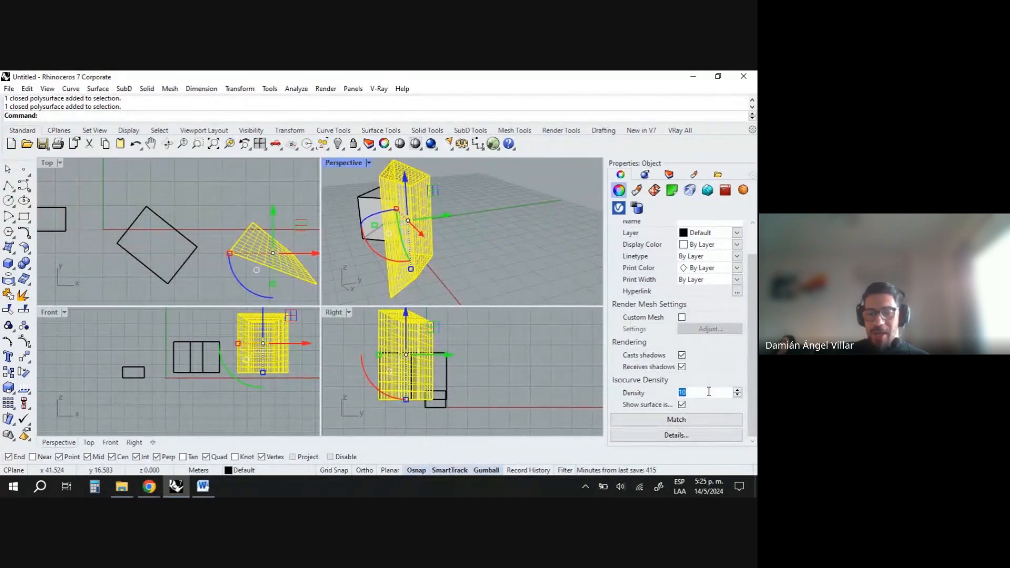
text(1)
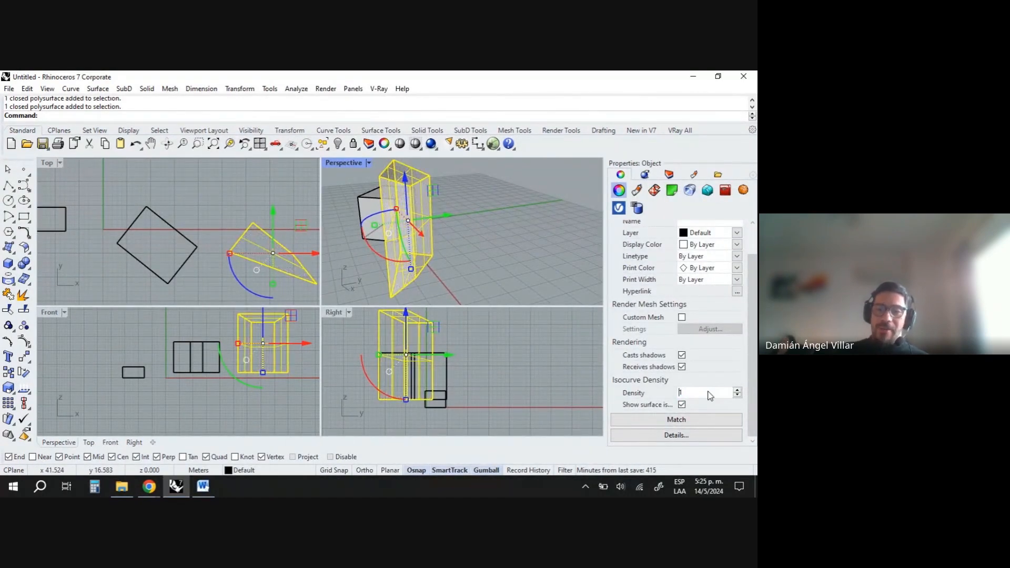
drag(684, 393, 681, 392)
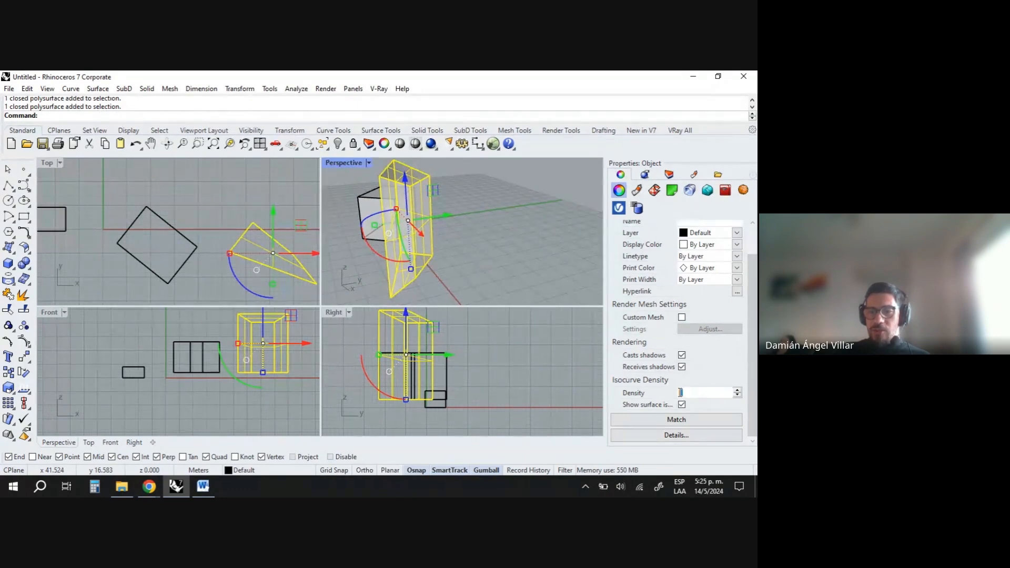
text(0)
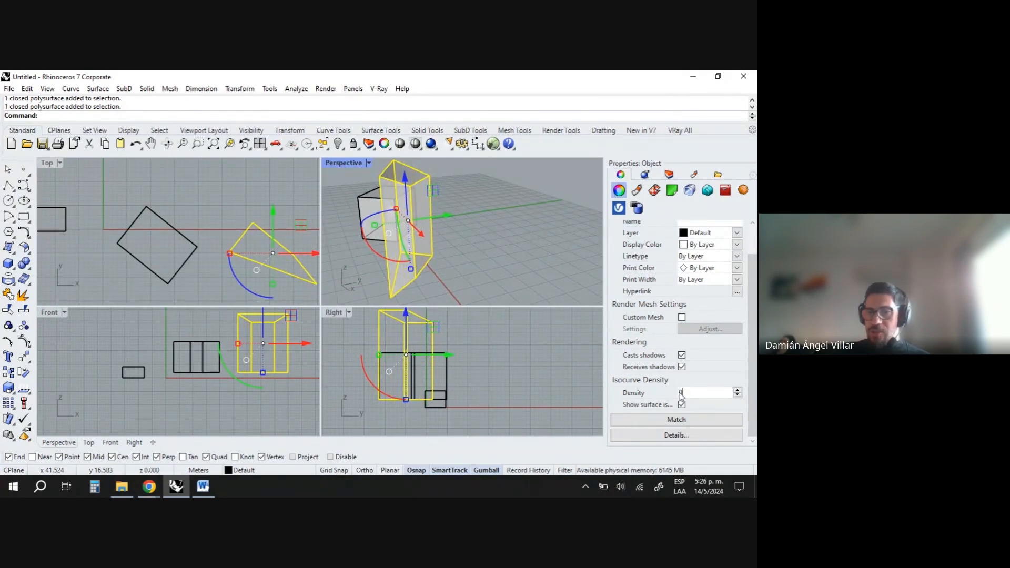
key(BackSpace)
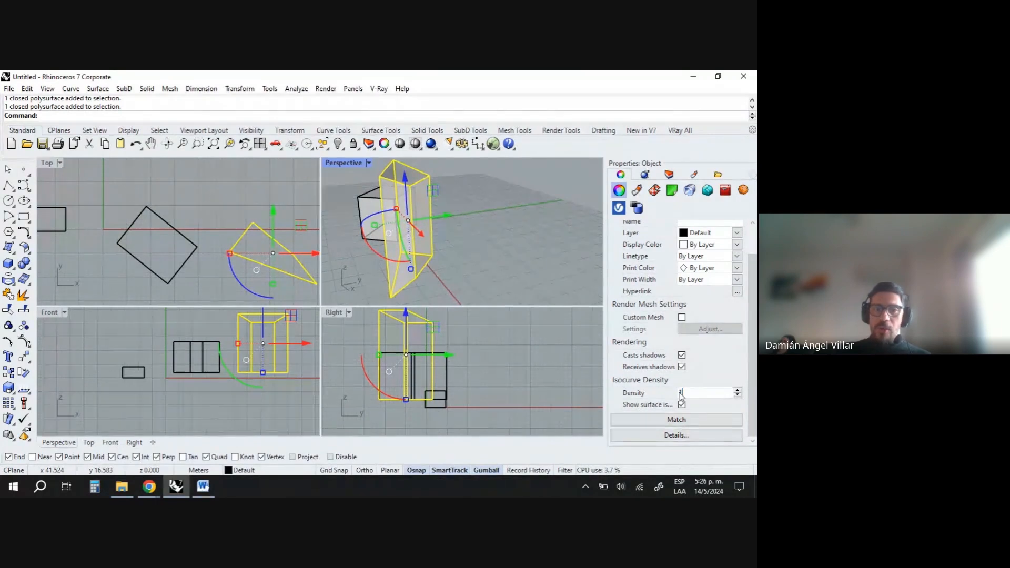
key(Return)
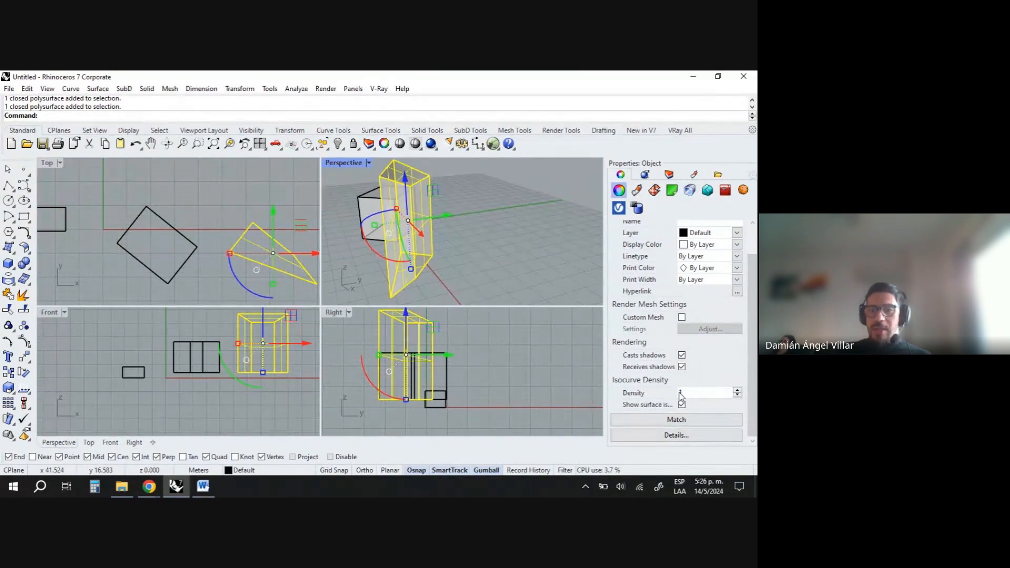
- Deselect the tall solid, check the middle box's object properties, and inspect the unselected solids from several angles
click(504, 283)
right_drag(480, 299, 392, 241)
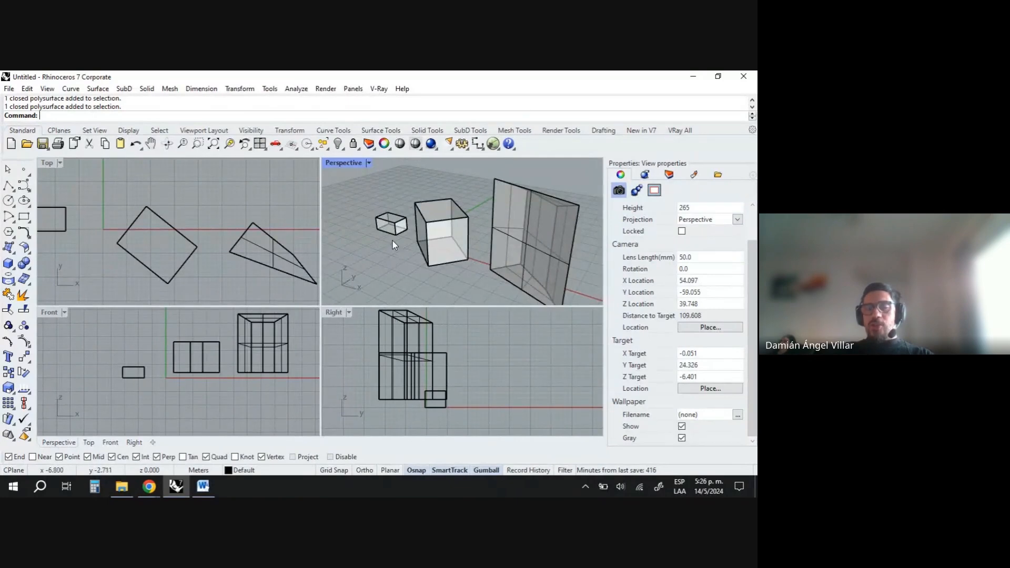
click(431, 267)
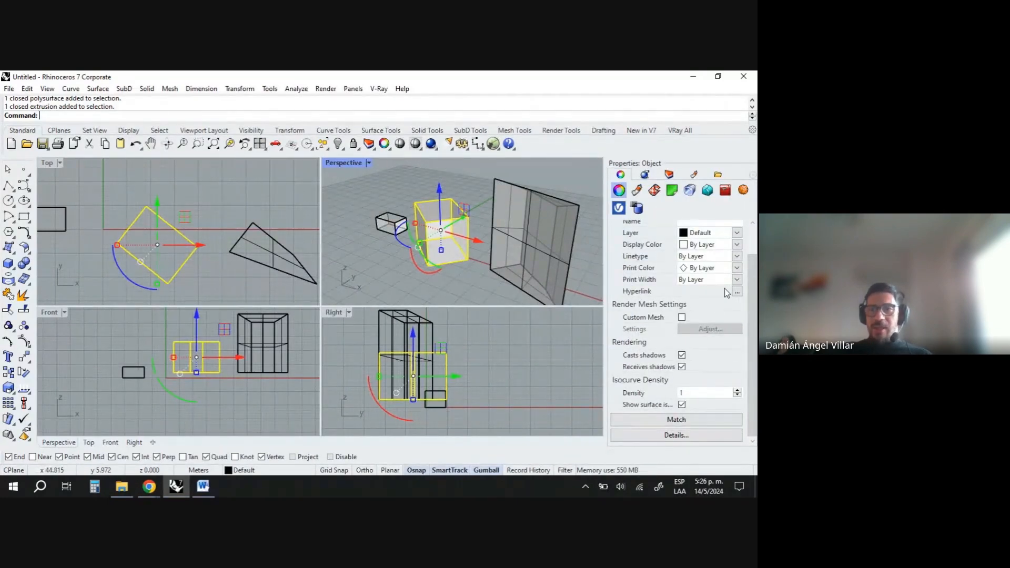
scroll(737, 258, up, 1)
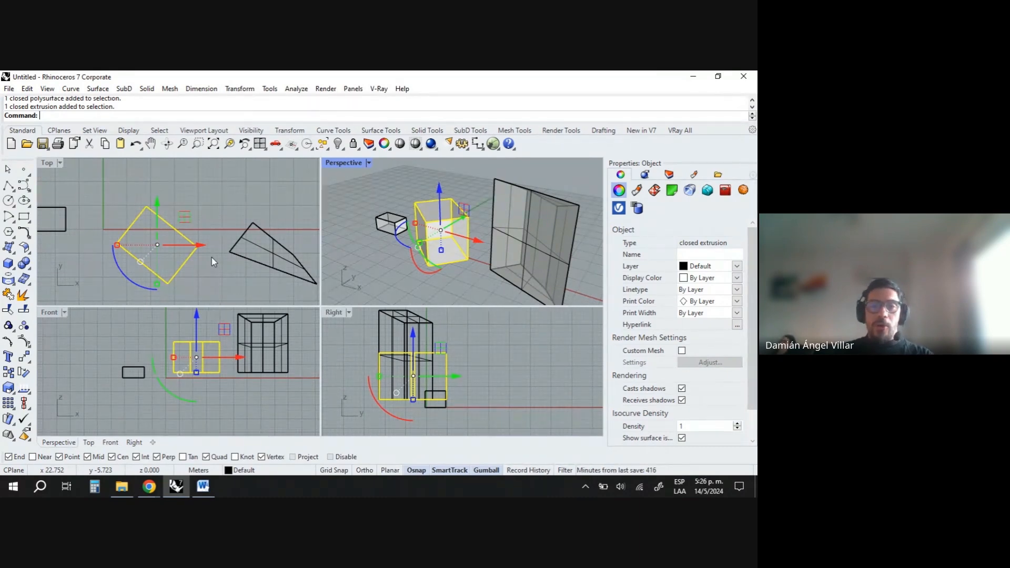
click(498, 282)
right_drag(500, 228, 480, 224)
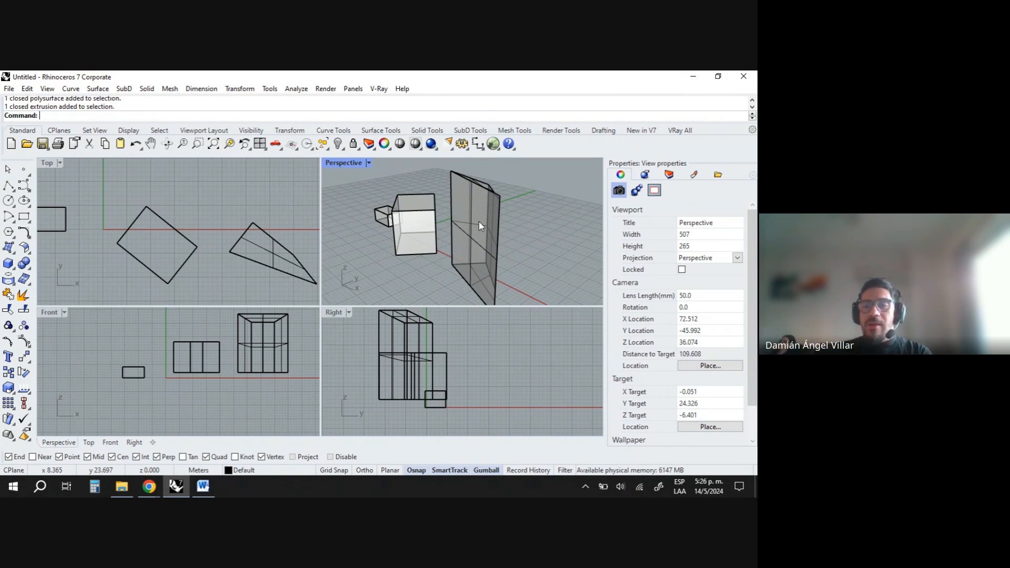
right_drag(498, 241, 477, 247)
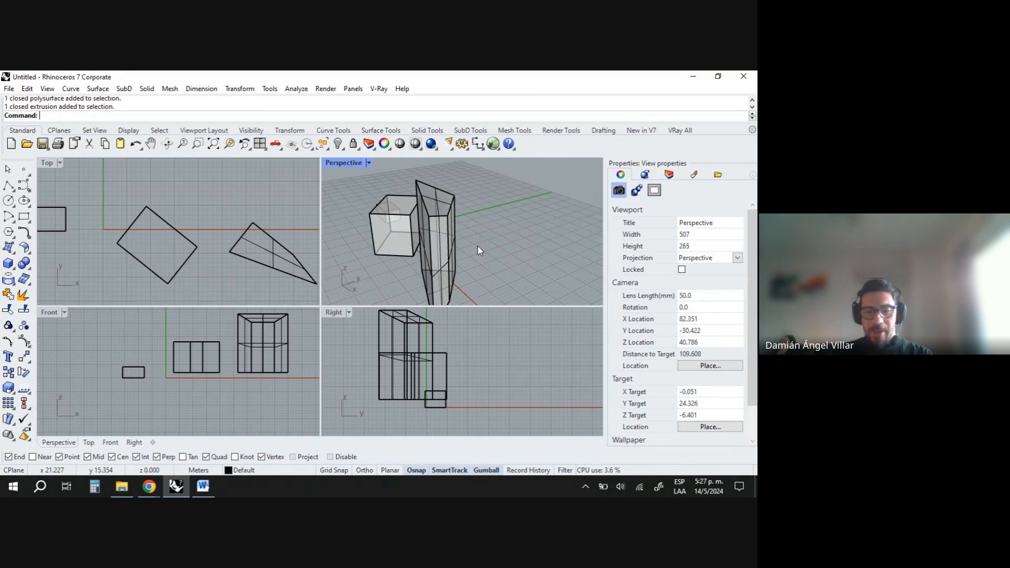
- Open the Rhino options and look through the list of document property and application option categories
text(Options)
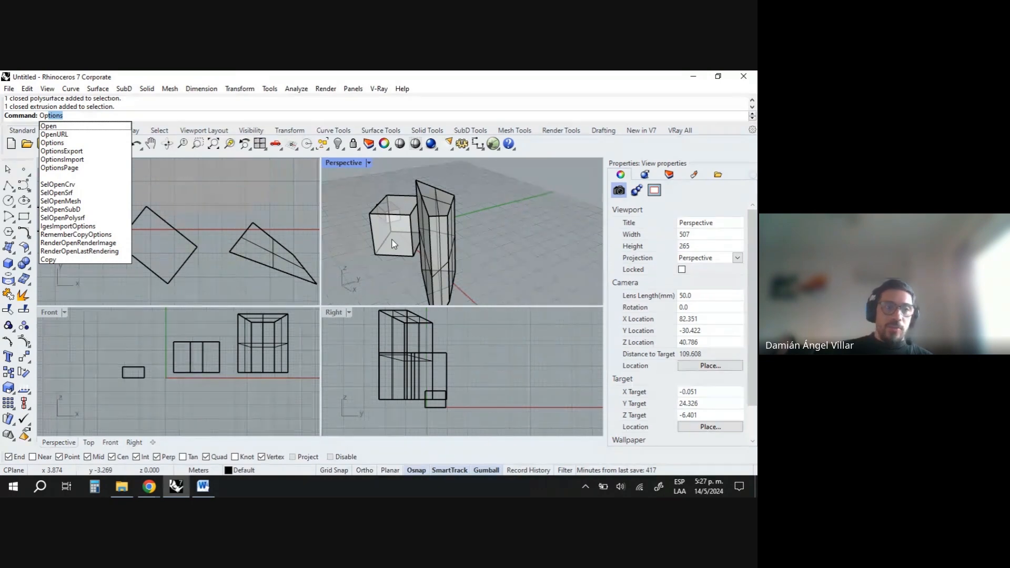
key(Return)
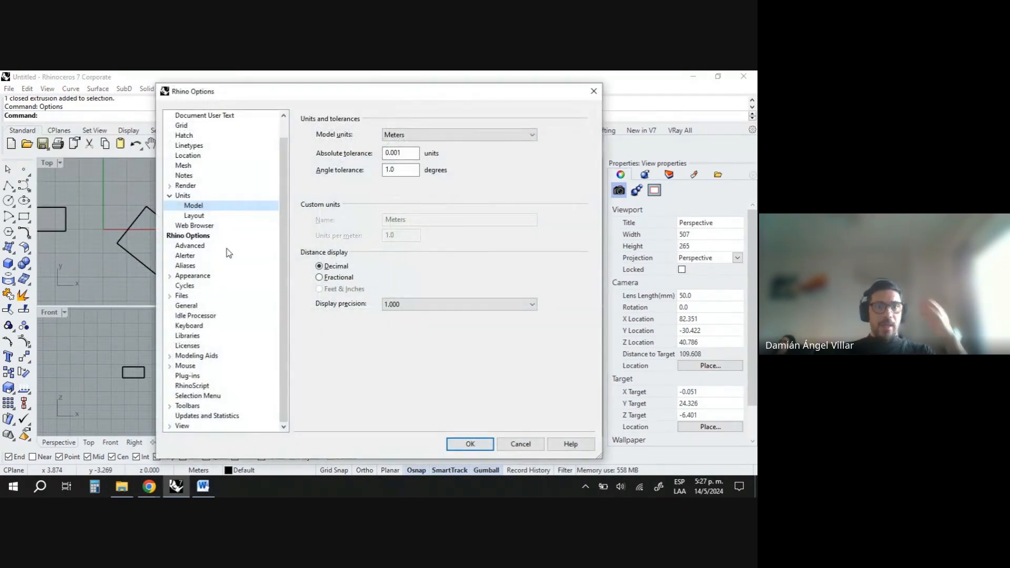
drag(285, 223, 286, 172)
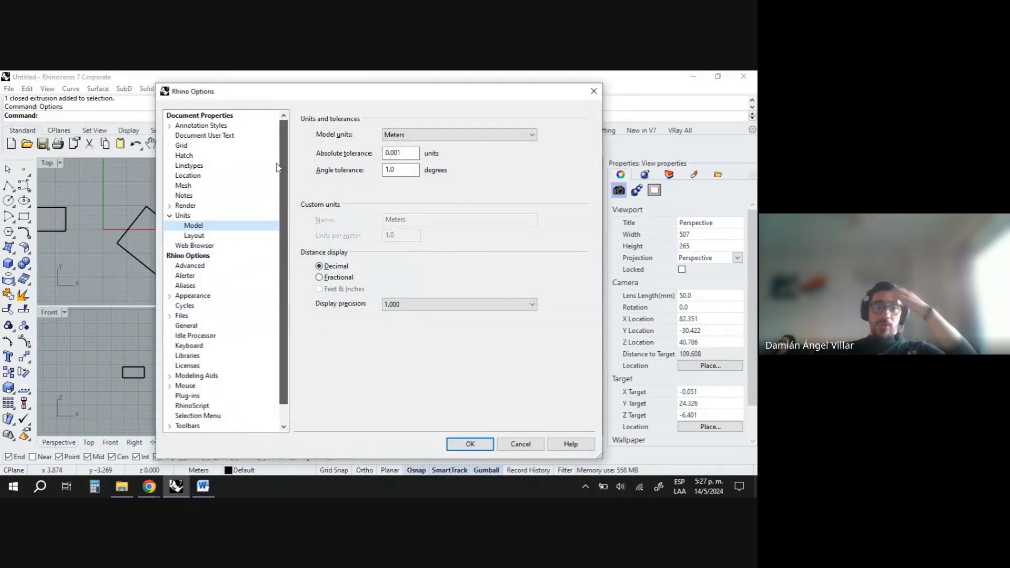
click(169, 126)
click(169, 127)
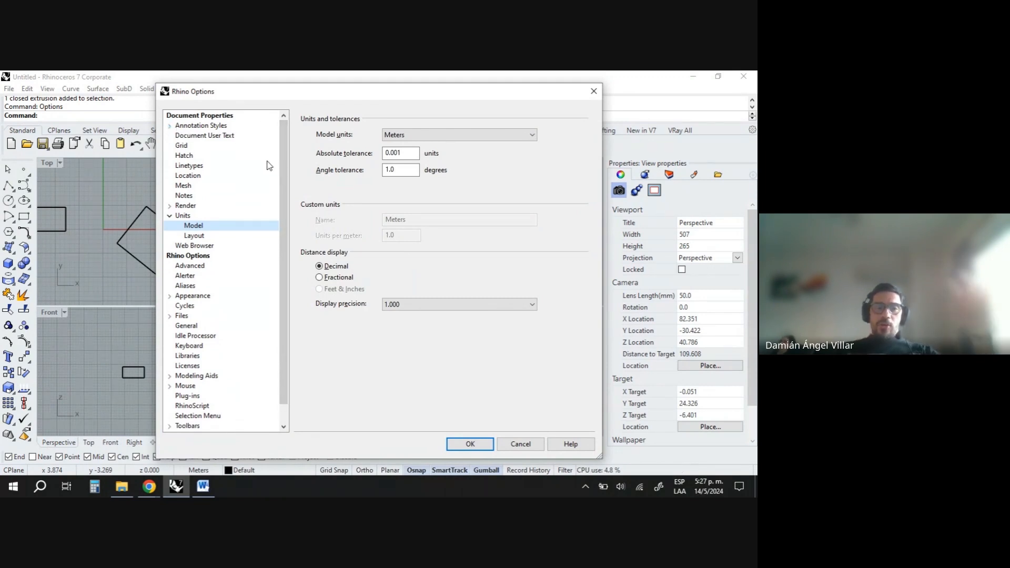
scroll(252, 157, down, 1)
scroll(229, 140, up, 1)
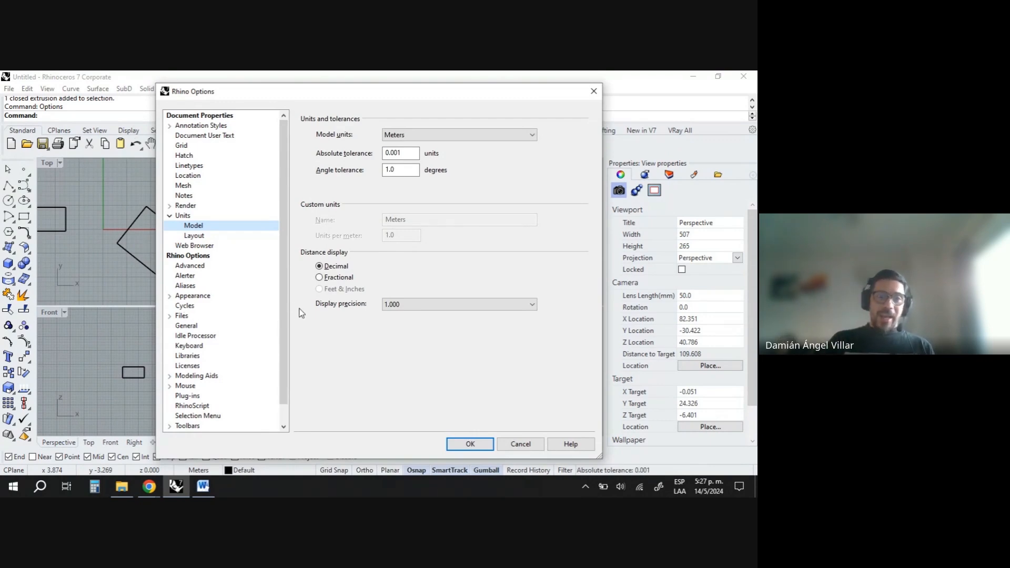
scroll(286, 338, down, 1)
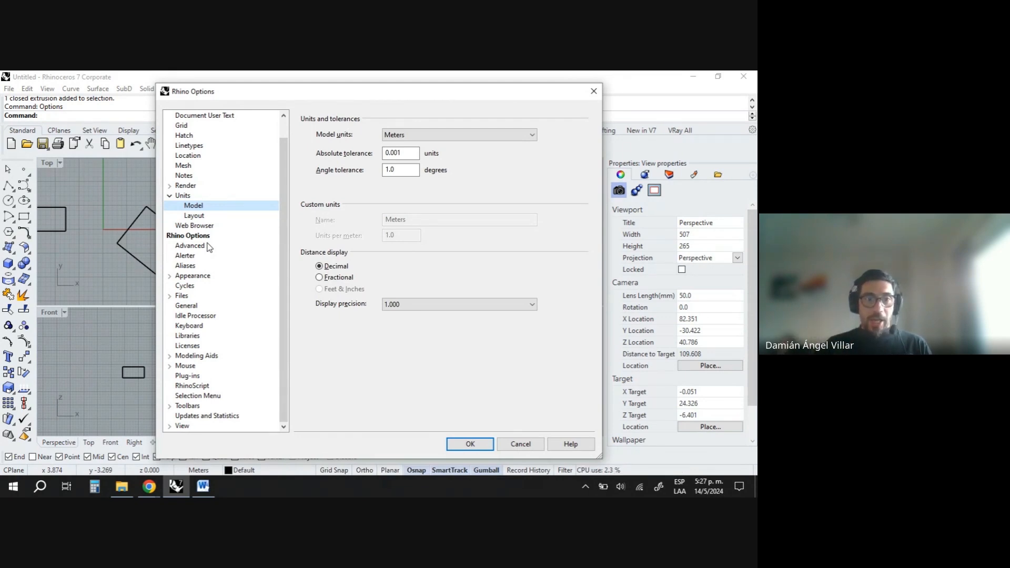
scroll(283, 232, up, 1)
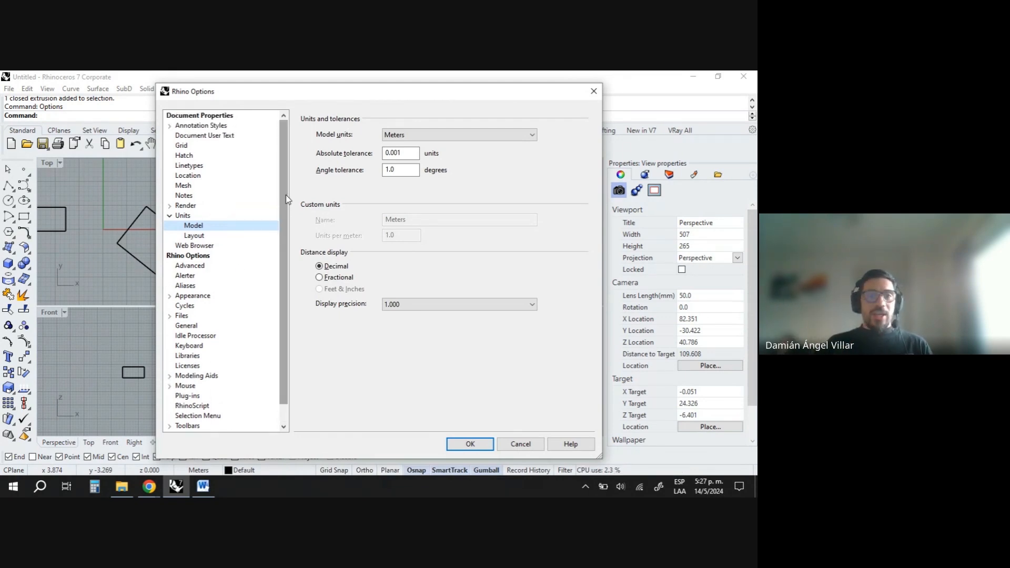
- Review the document's grid settings, followed by its hatch, linetype, location and mesh properties
click(183, 147)
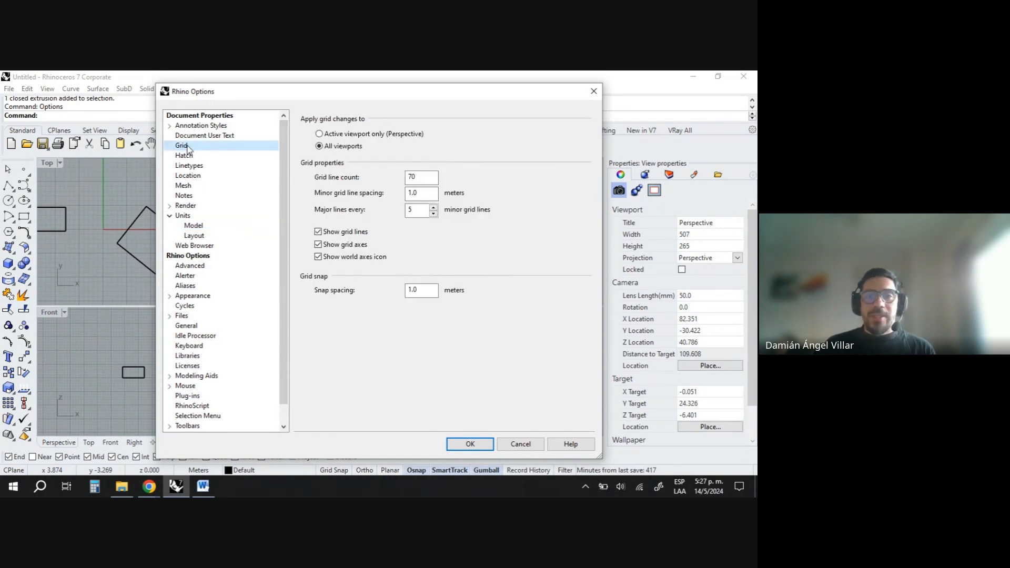
click(416, 176)
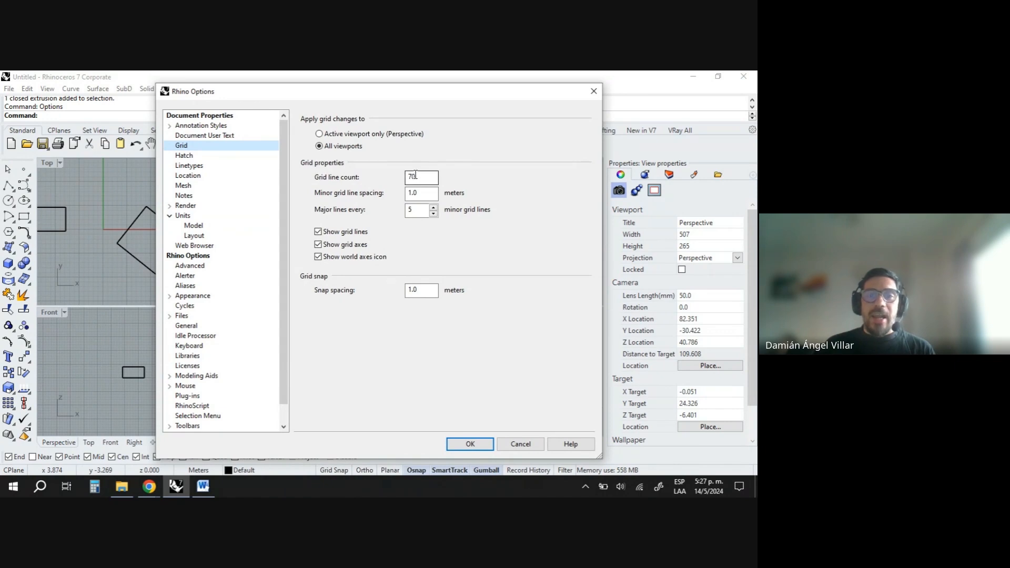
click(421, 196)
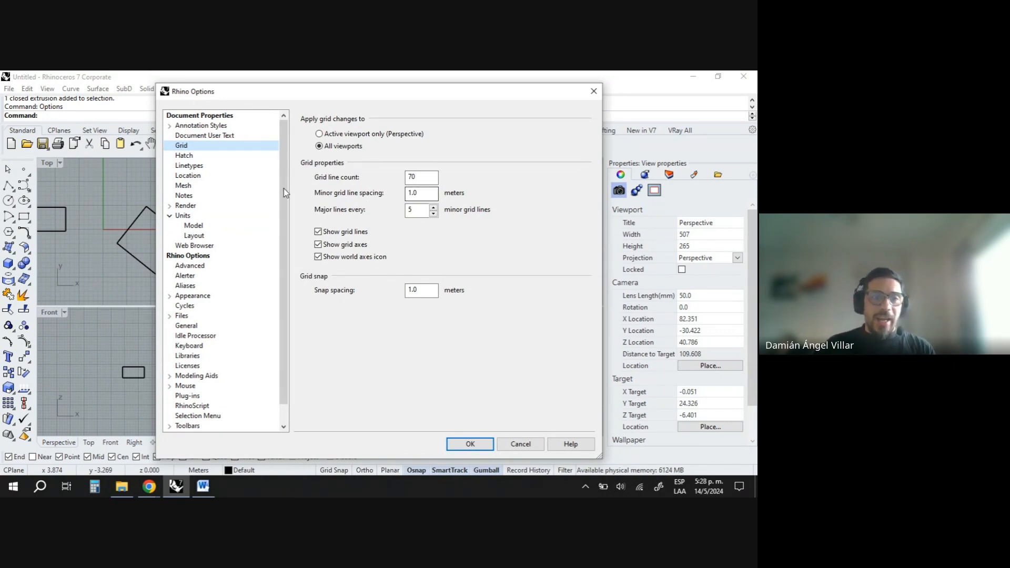
click(184, 156)
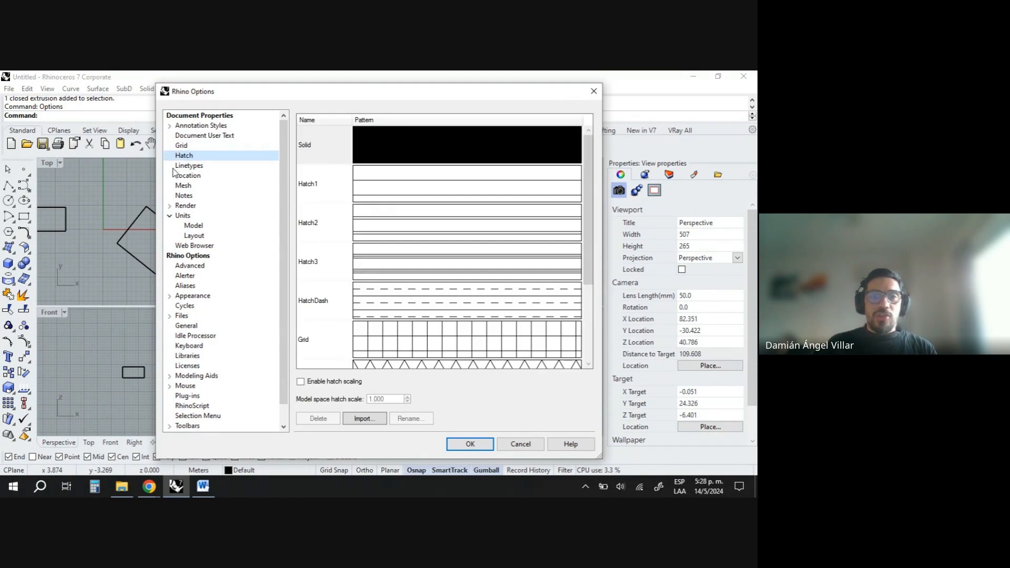
click(204, 165)
click(198, 176)
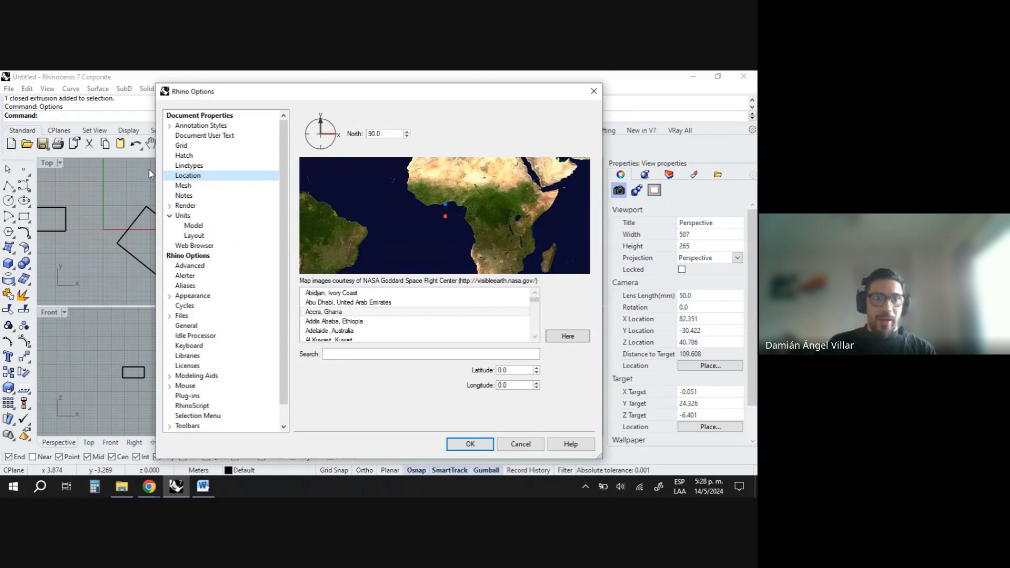
click(184, 185)
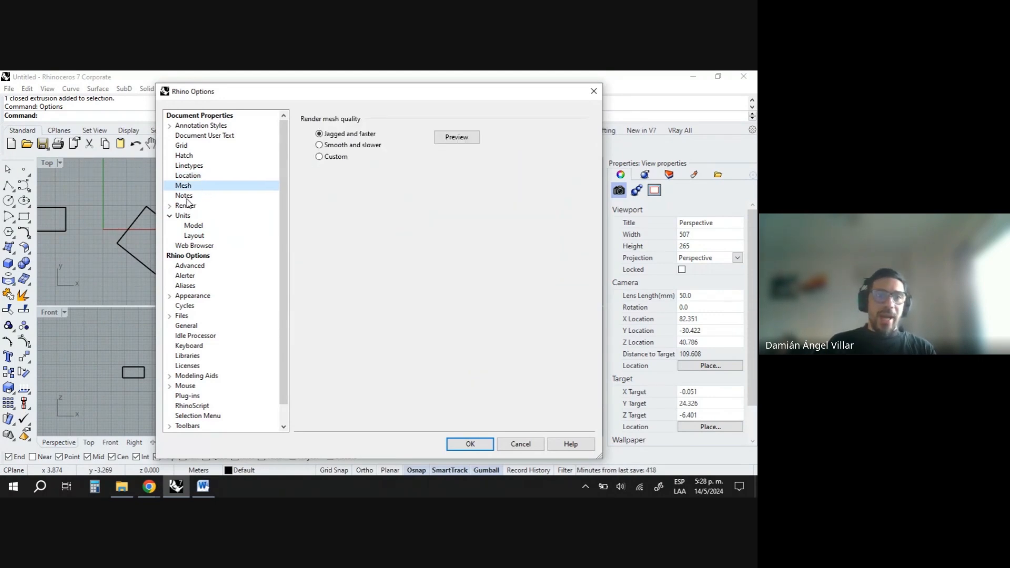
- Examine the available model units and display precisions in the units settings, choosing Meters and 1.000
click(184, 216)
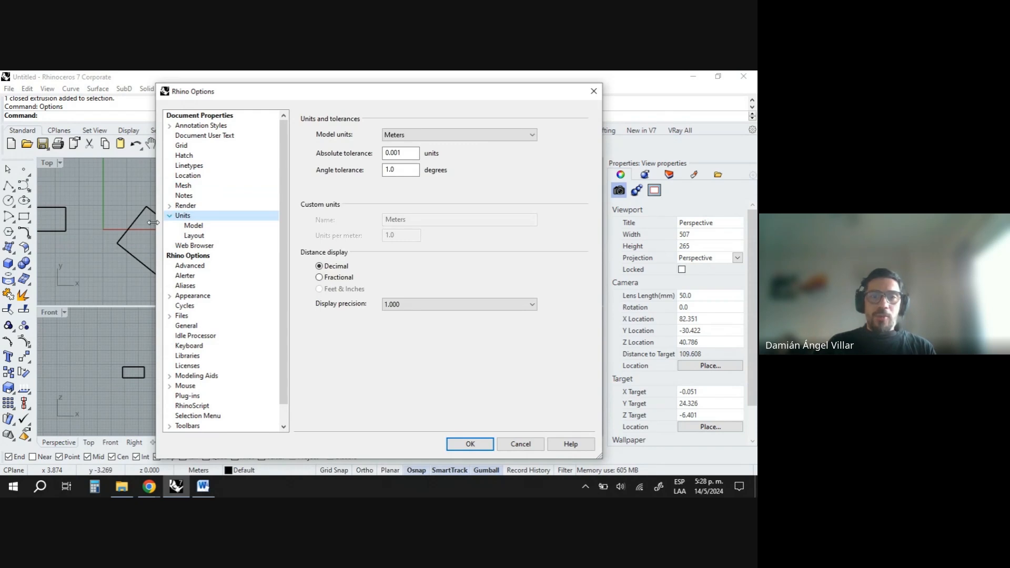
click(197, 227)
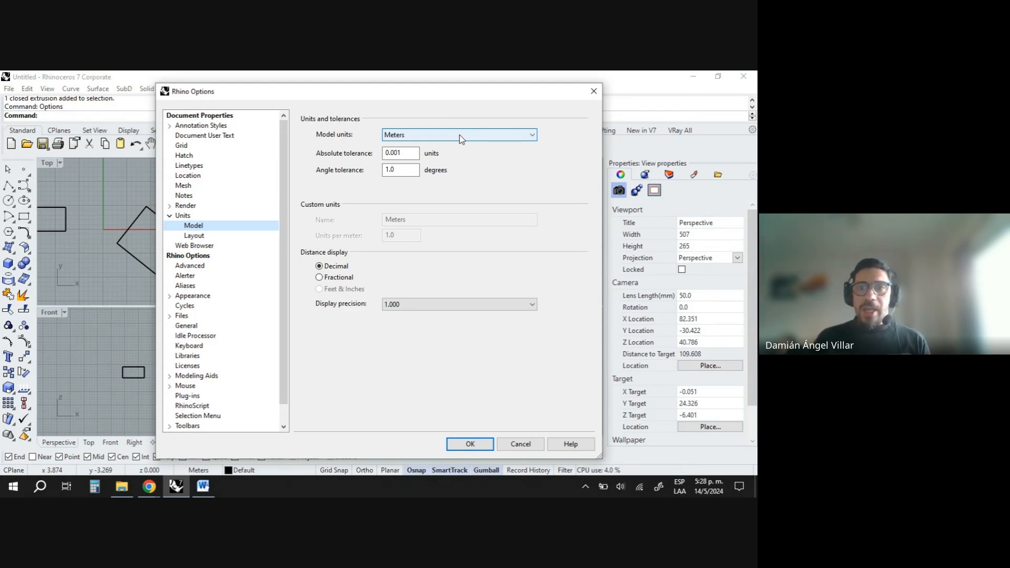
click(533, 135)
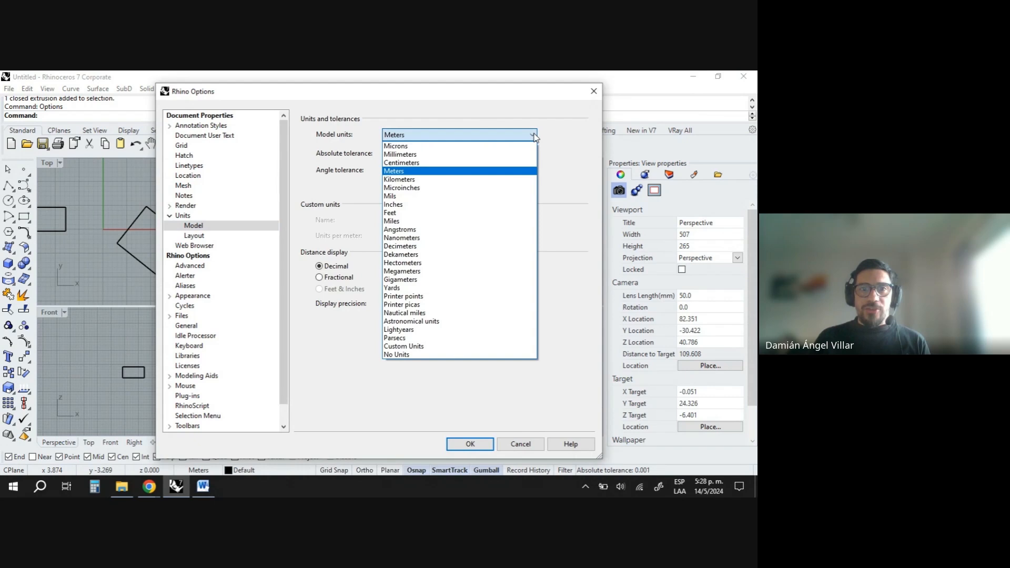
click(445, 171)
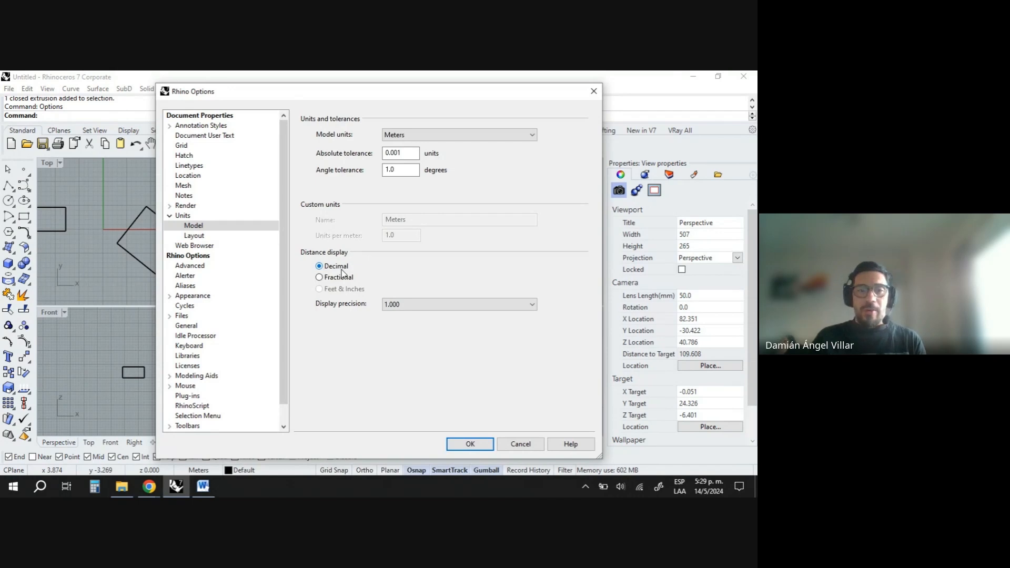
click(532, 305)
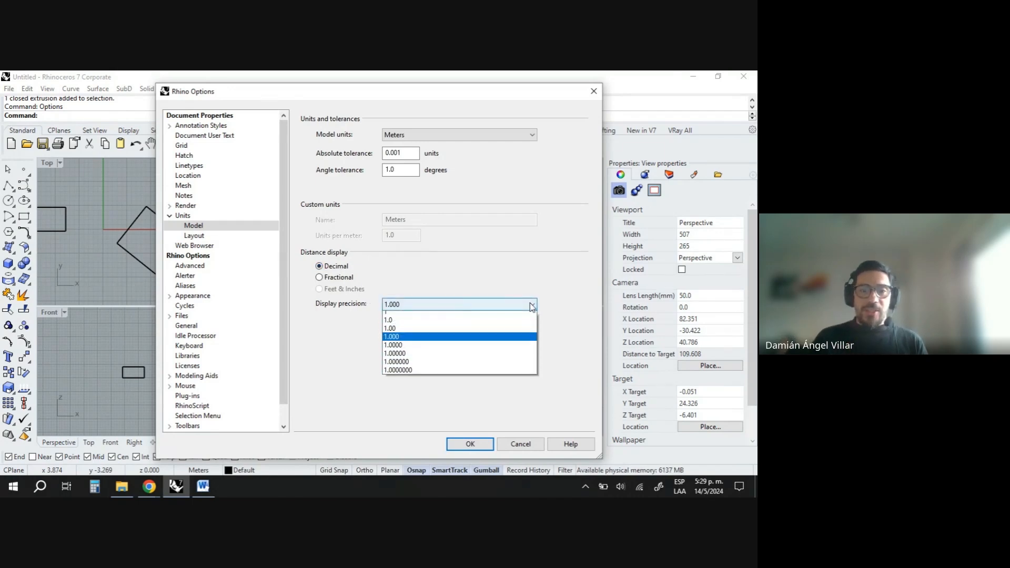
click(497, 341)
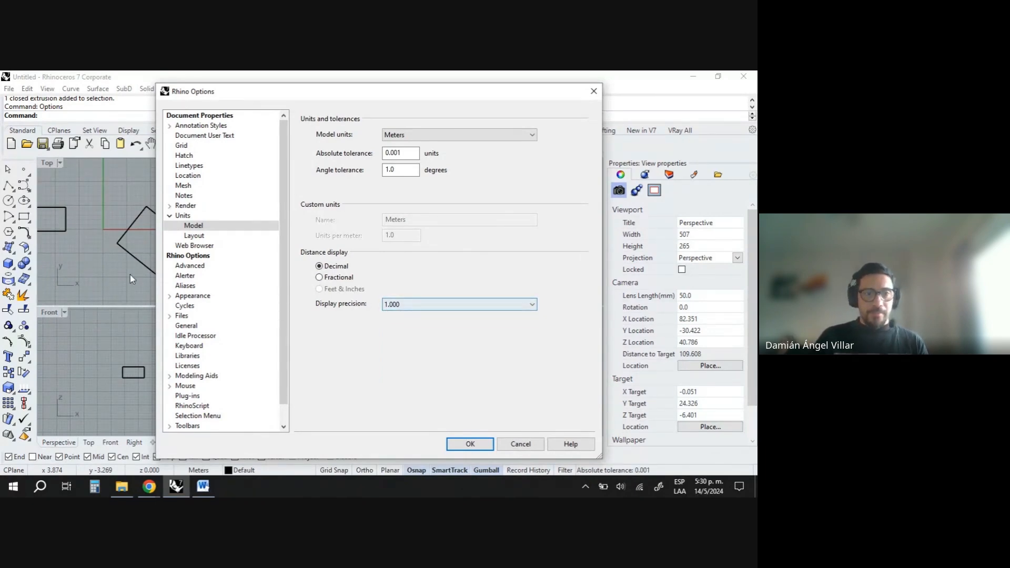
- Review the appearance and mouse options, and move the options dialog aside to uncover the Top and Front viewports
click(170, 216)
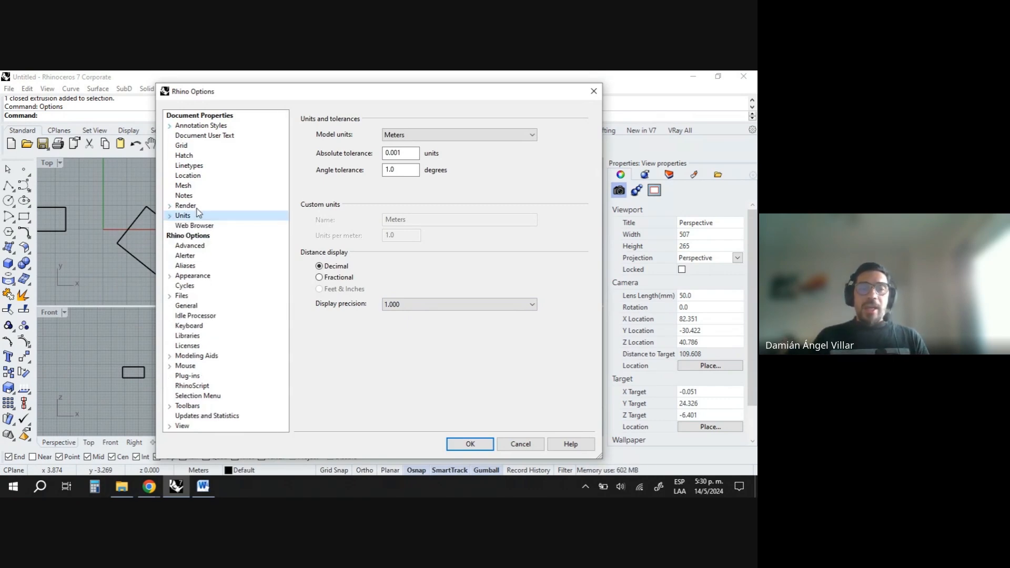
click(194, 277)
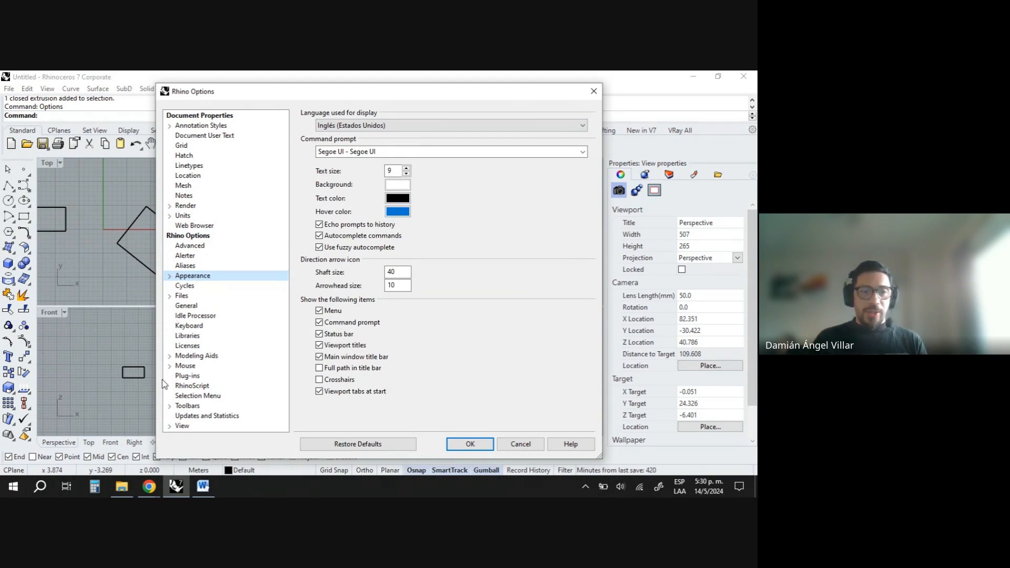
click(169, 366)
click(188, 367)
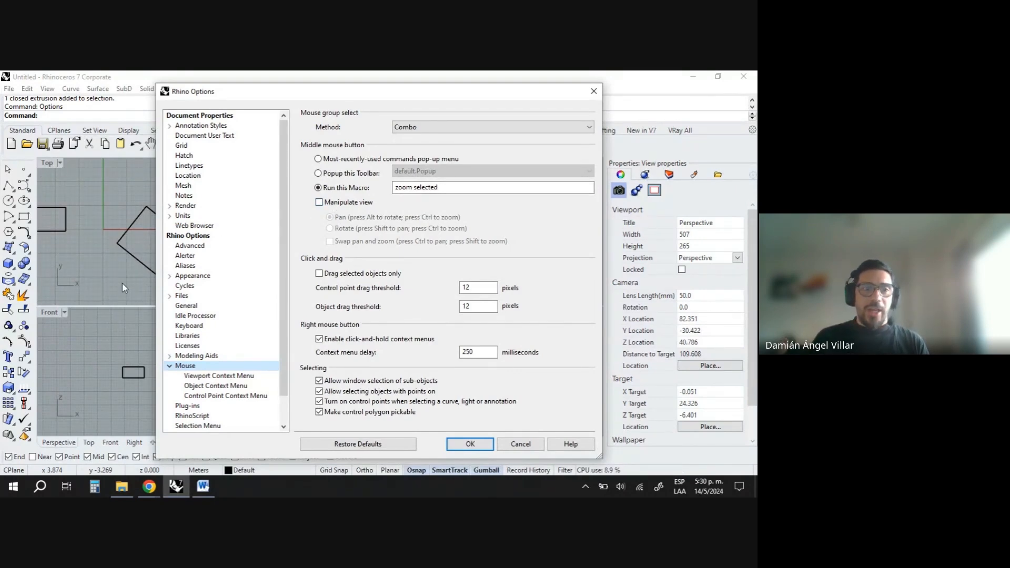
drag(315, 93, 449, 95)
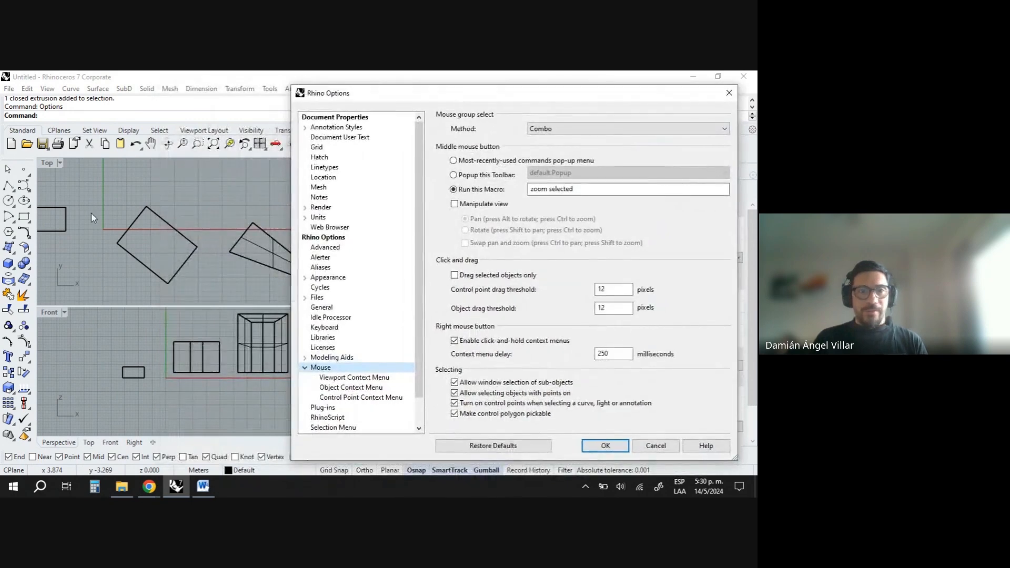
click(194, 206)
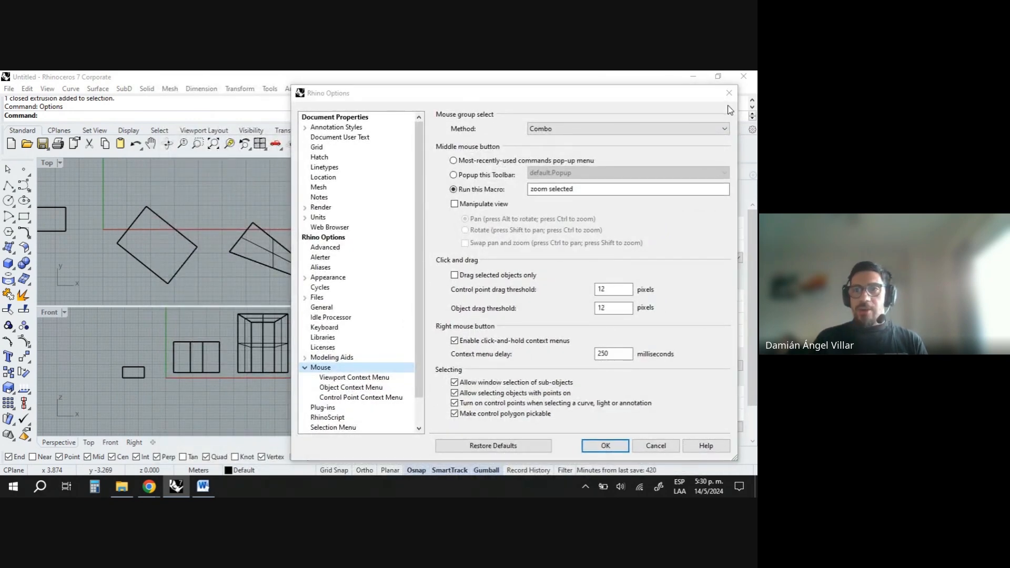
- Close the options, select all three solids in the Top viewport, zoom to them with the zoom selected macro, and deselect them
click(729, 94)
scroll(216, 271, down, 5)
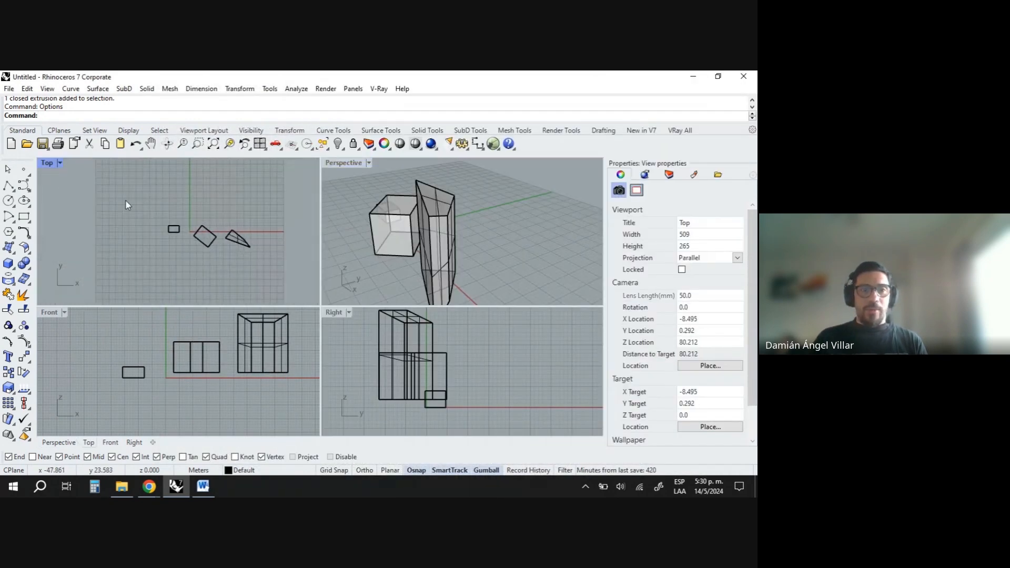
drag(294, 310, 293, 307)
scroll(269, 273, down, 8)
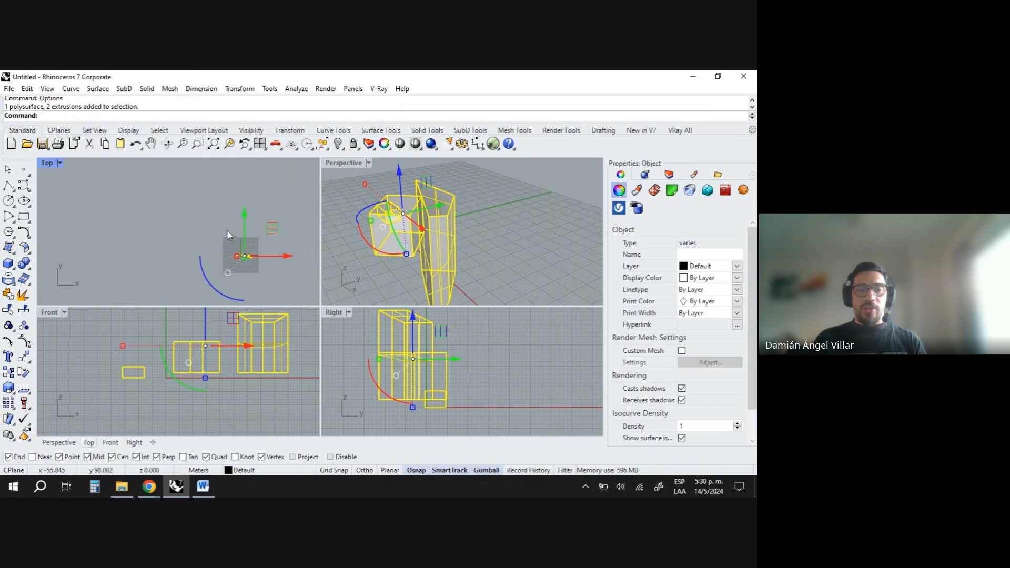
middle_click(227, 231)
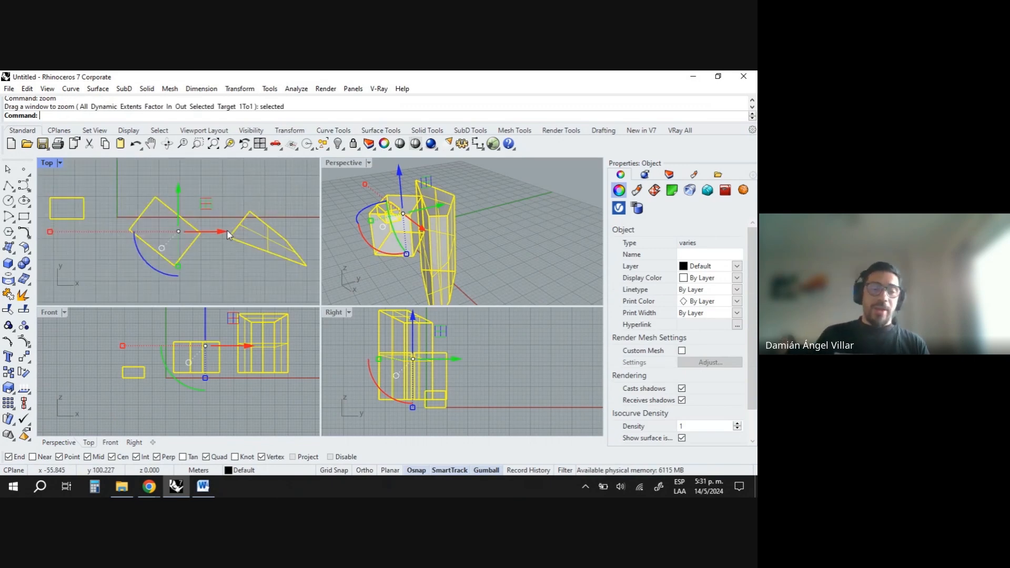
click(187, 292)
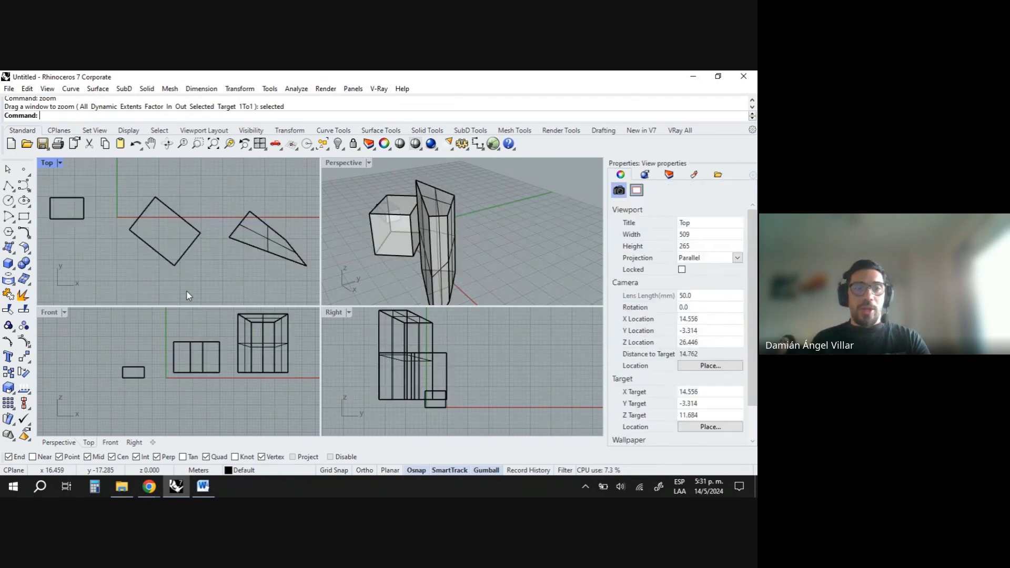
- Reopen the Rhino options and review the mouse settings, including the middle mouse button macro
text(Options)
key(Return)
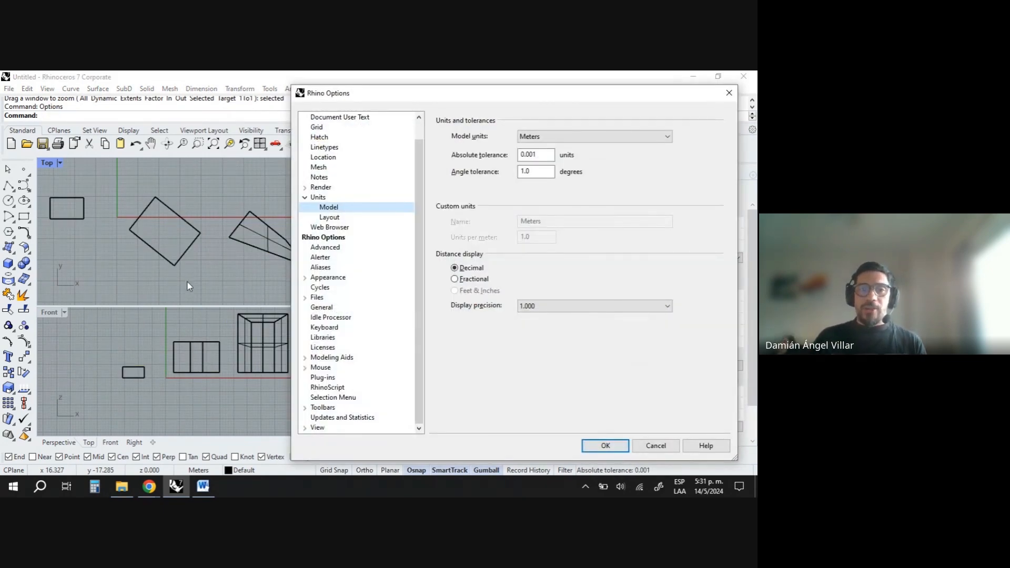
click(305, 368)
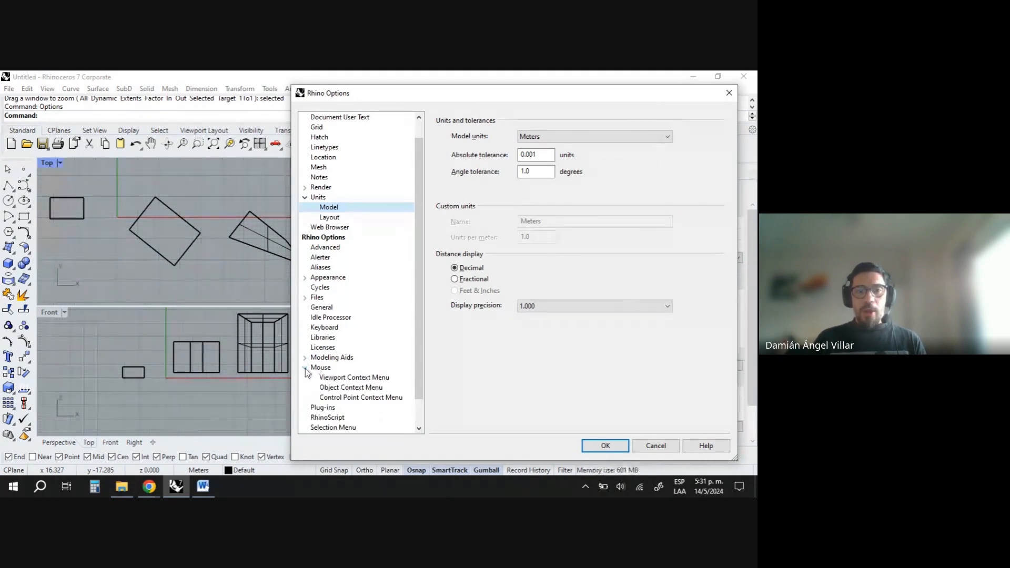
click(330, 367)
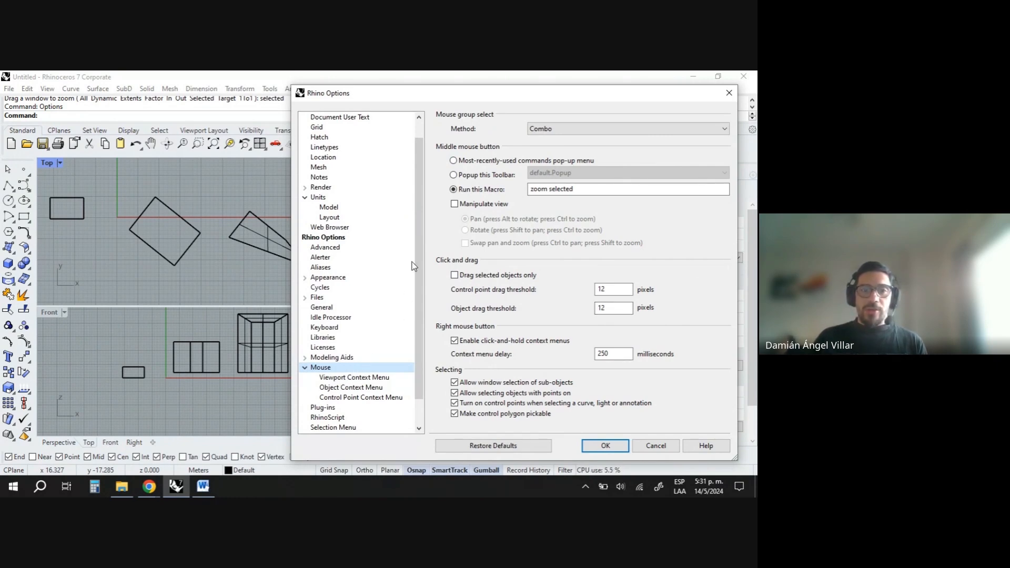
drag(421, 255, 424, 280)
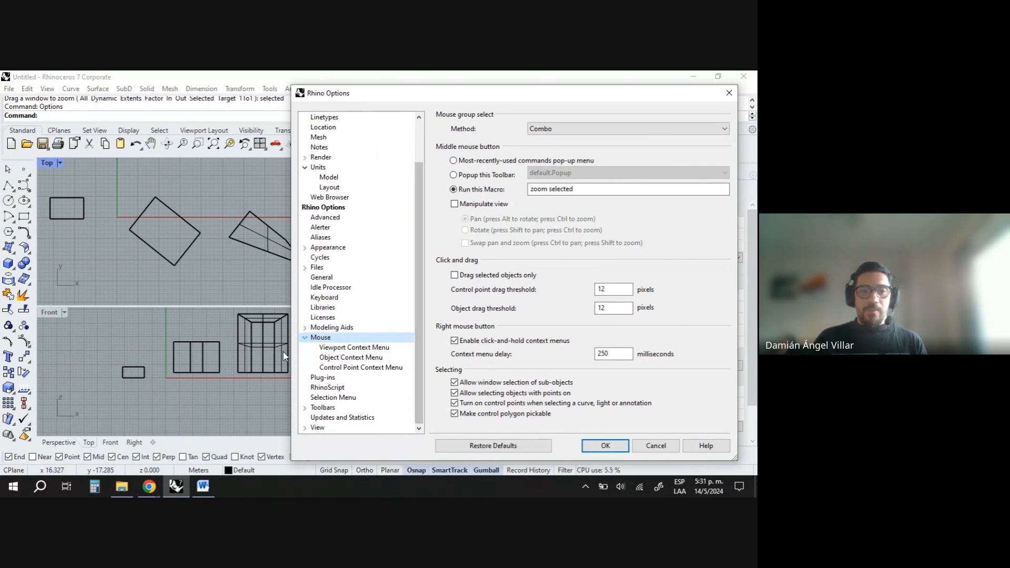
click(304, 338)
- Review the selection menu options and the toolbar files and toolbars in the Rhino options
click(325, 398)
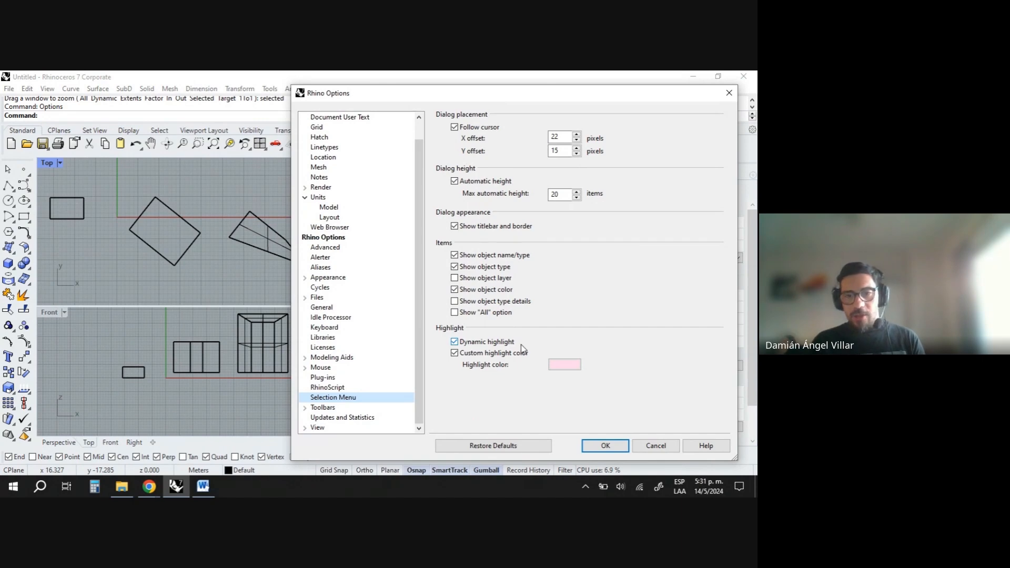
click(305, 408)
click(321, 408)
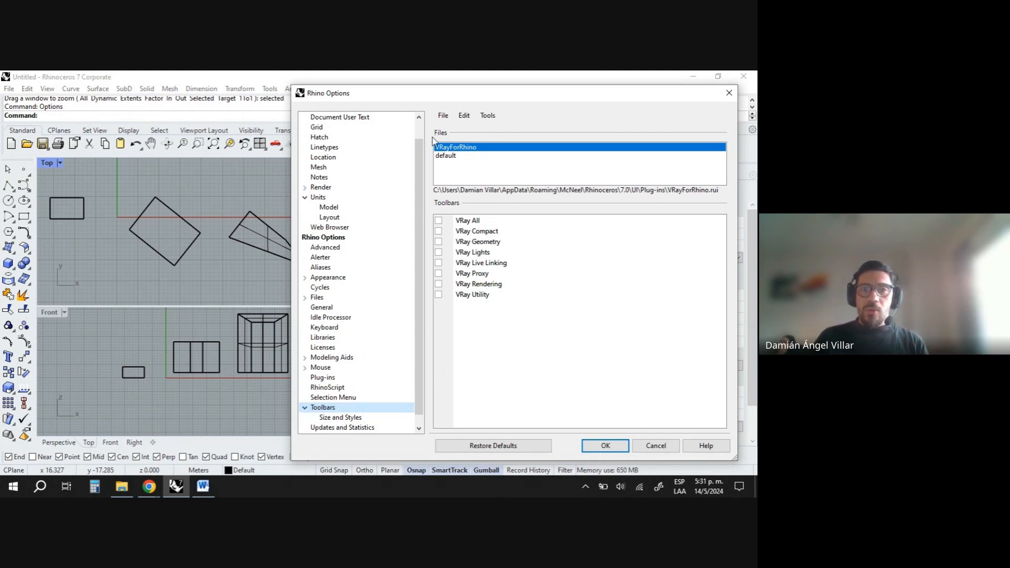
scroll(424, 289, down, 1)
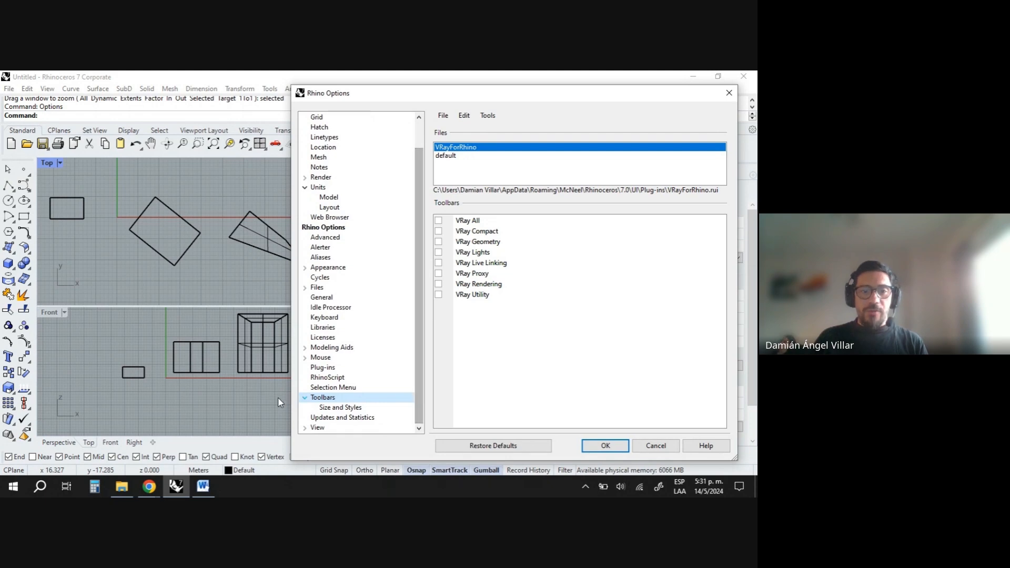
click(304, 398)
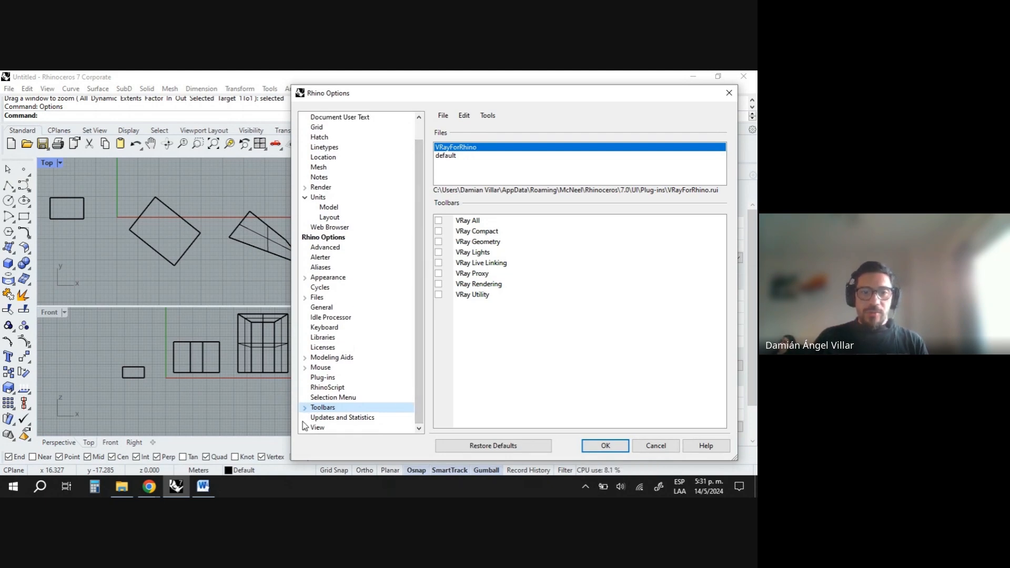
- Review the view options and the list of command aliases, and close the Rhino options
click(305, 428)
click(326, 411)
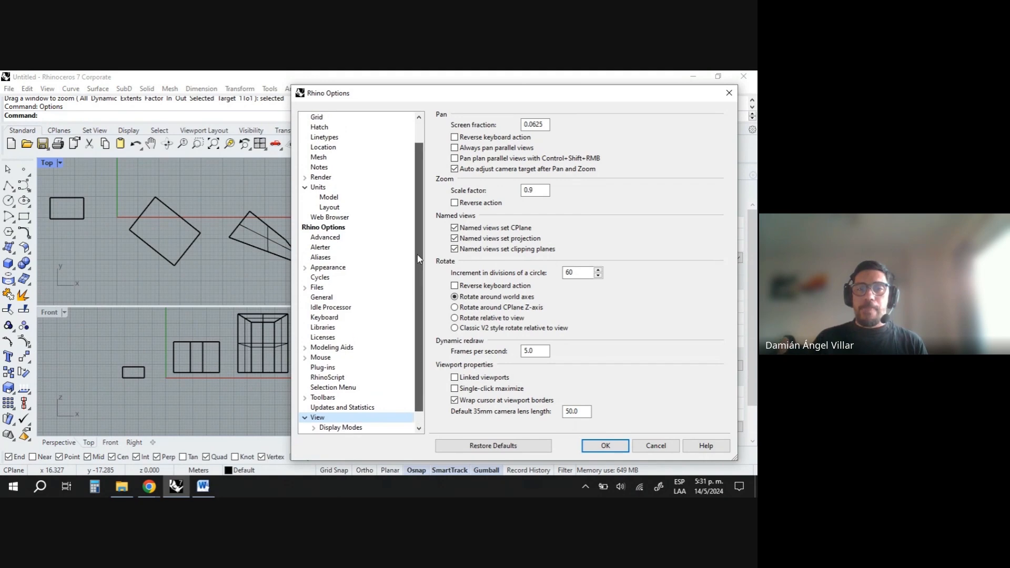
drag(418, 254, 416, 219)
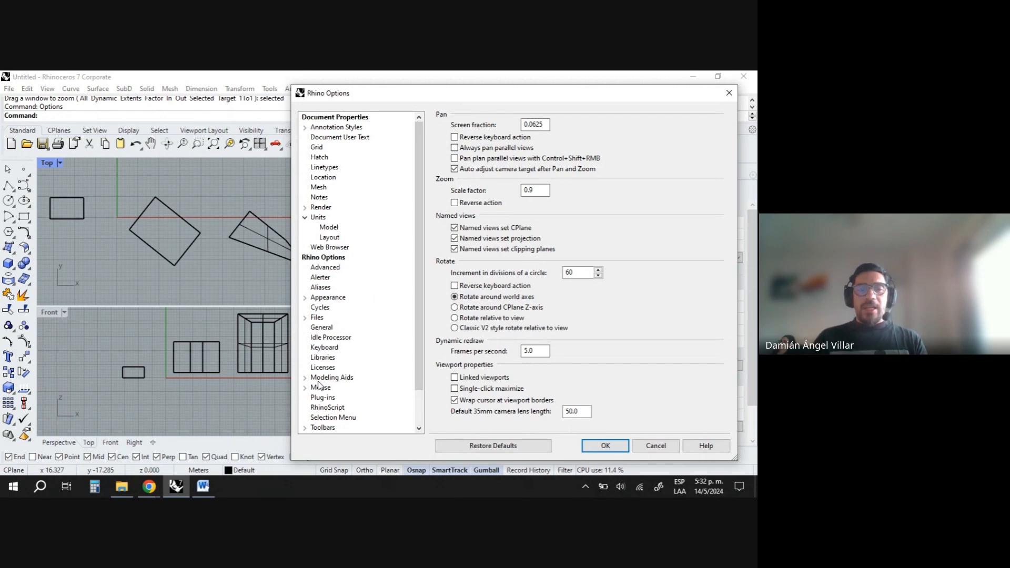
click(322, 288)
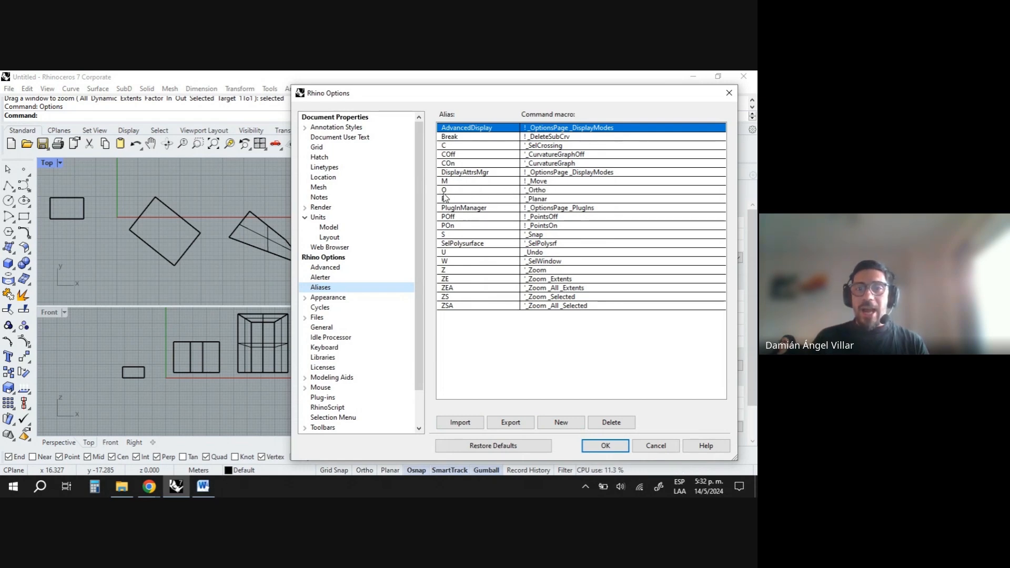
click(729, 93)
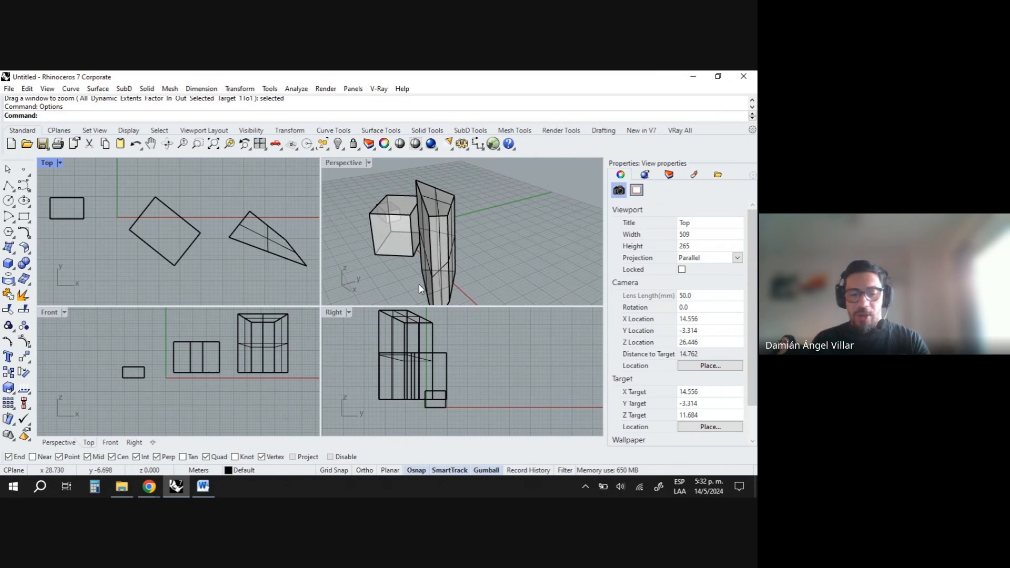
- Try starting the Move command with its alias M, cancel it, and start the Copy command
key(Return)
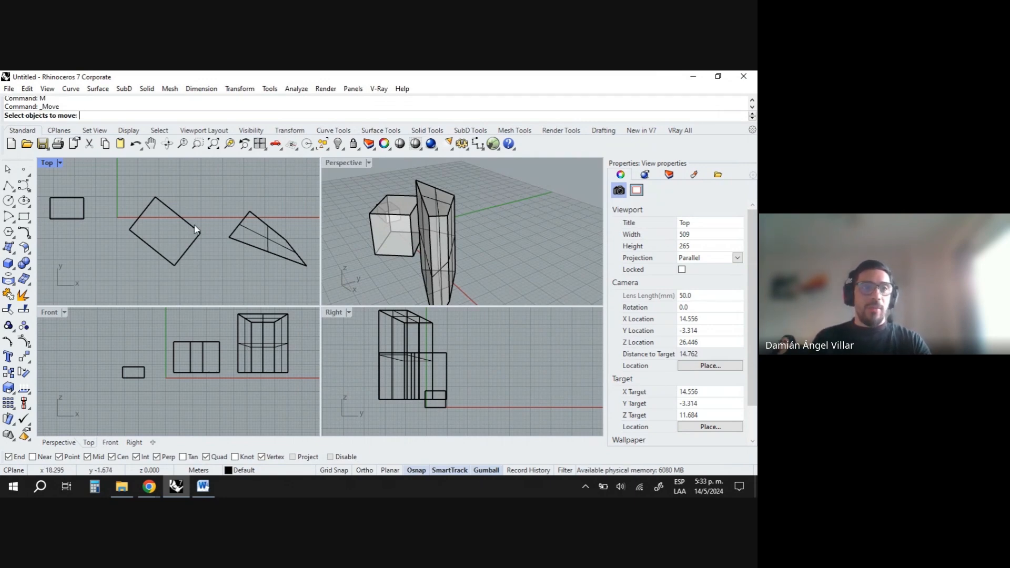
key(Escape)
text(C)
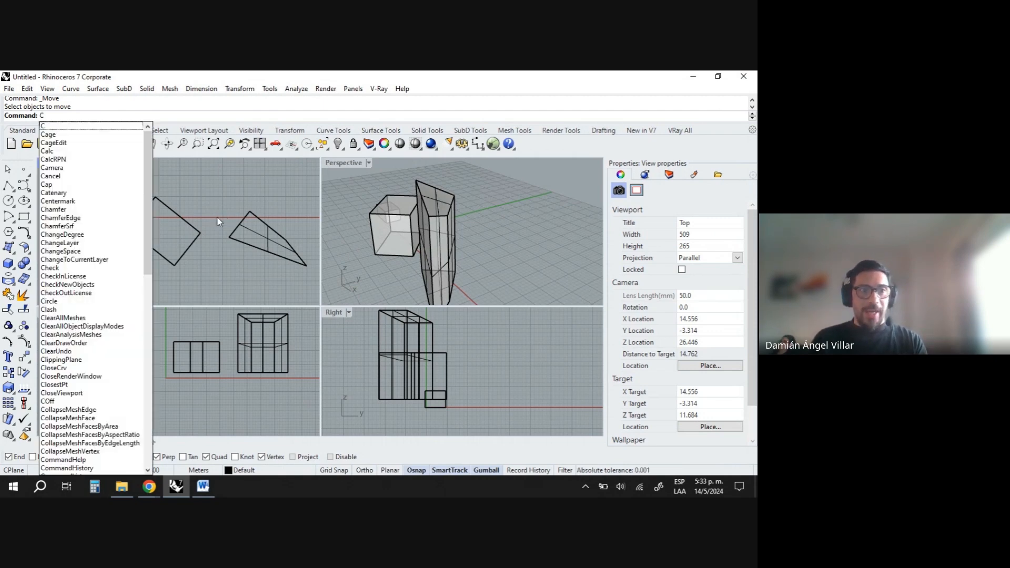
text(o)
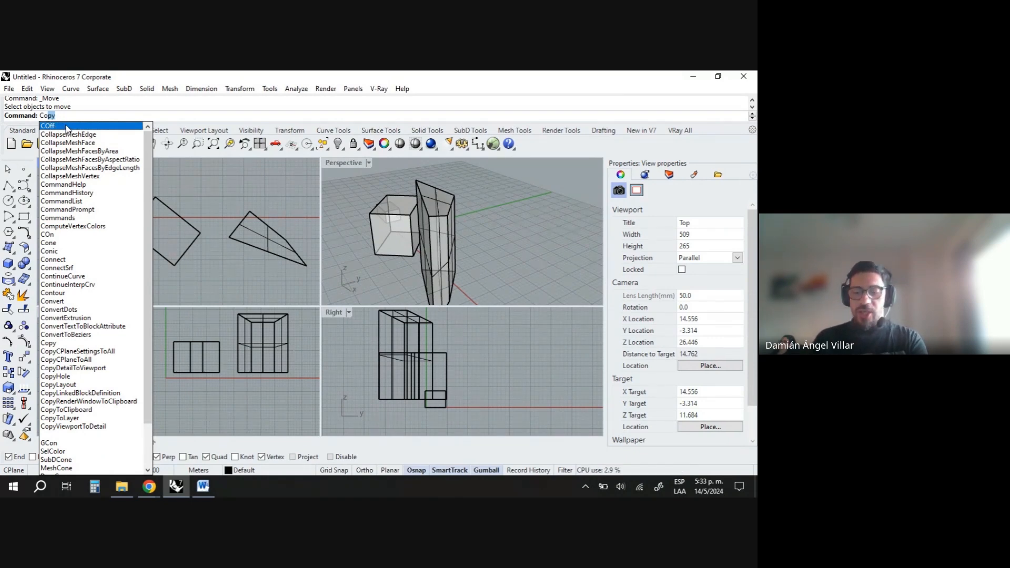
key(Return)
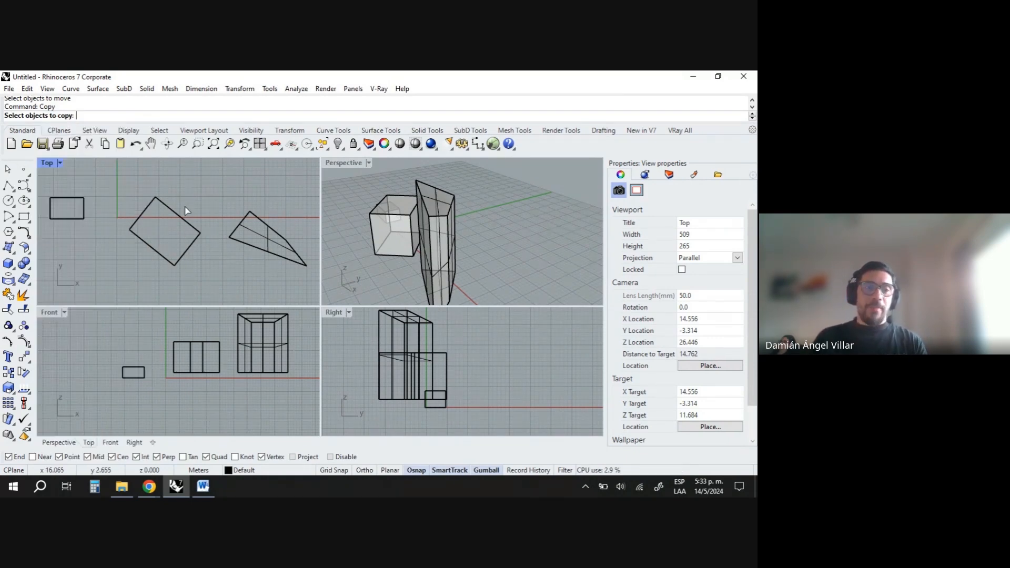